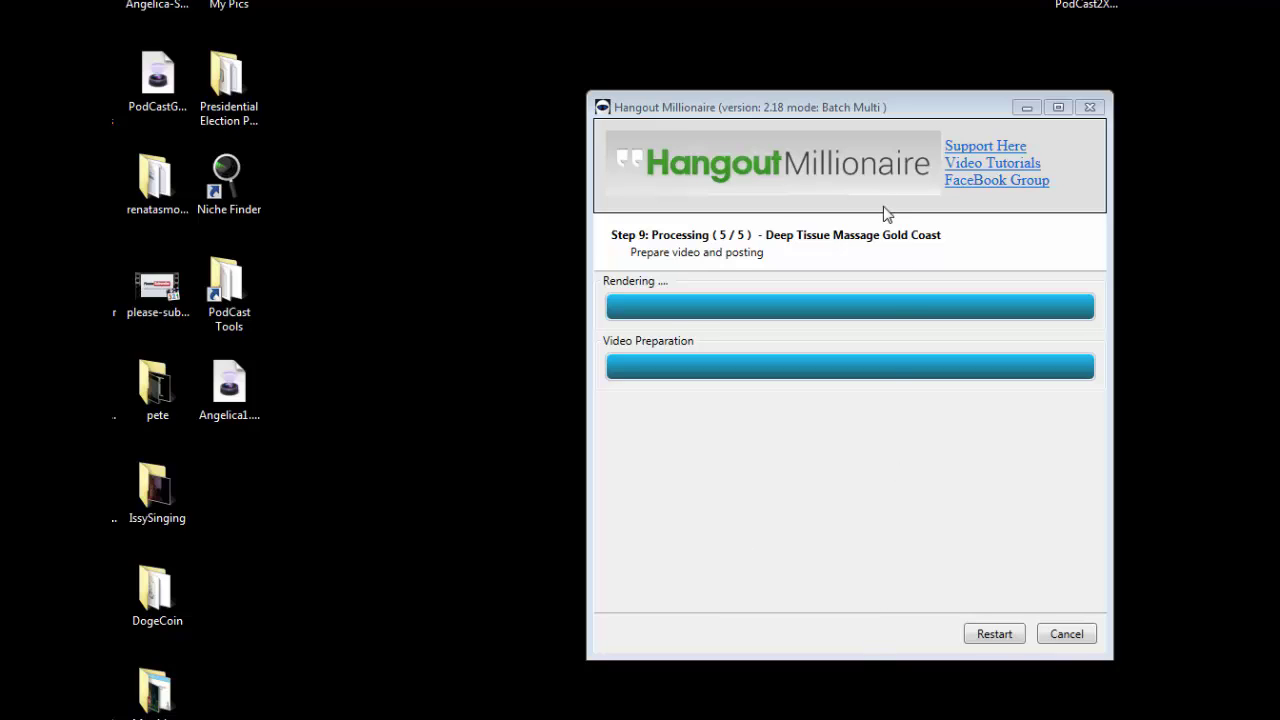
# Step: Restart the video wizard and choose Local Photo Folder as the video source
pyautogui.click(750, 531)
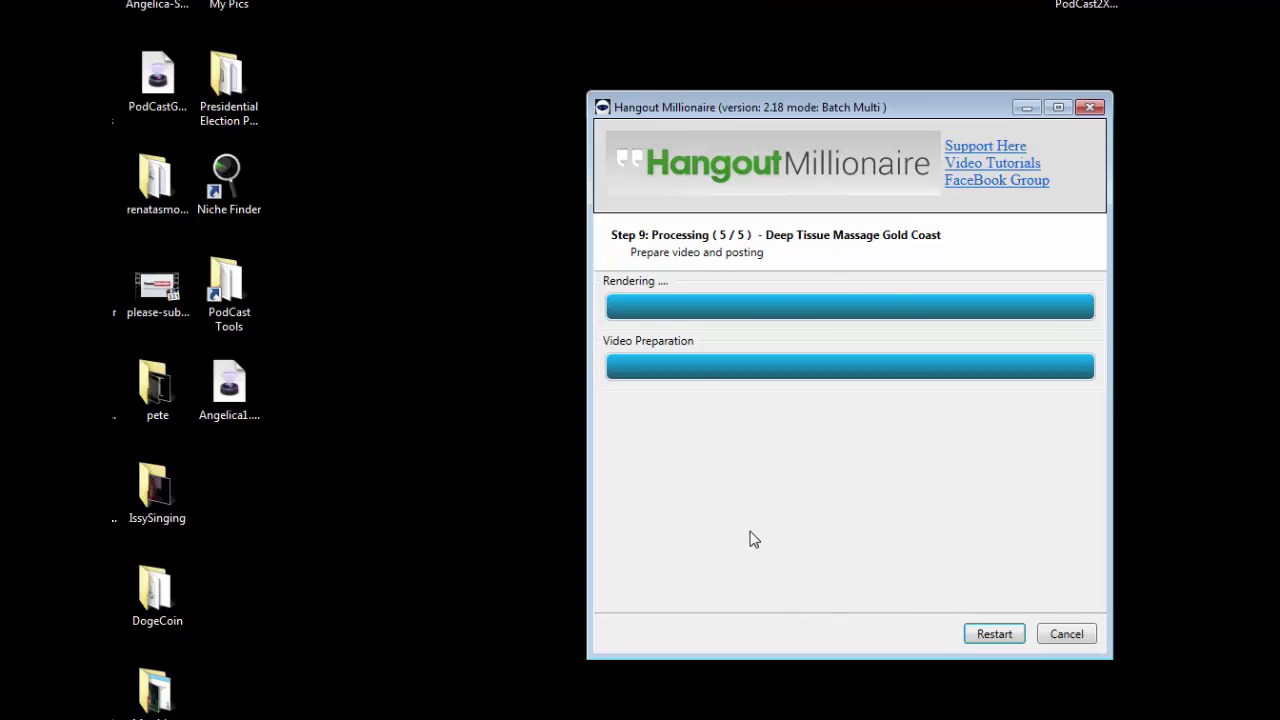
pyautogui.click(987, 640)
pyautogui.click(994, 634)
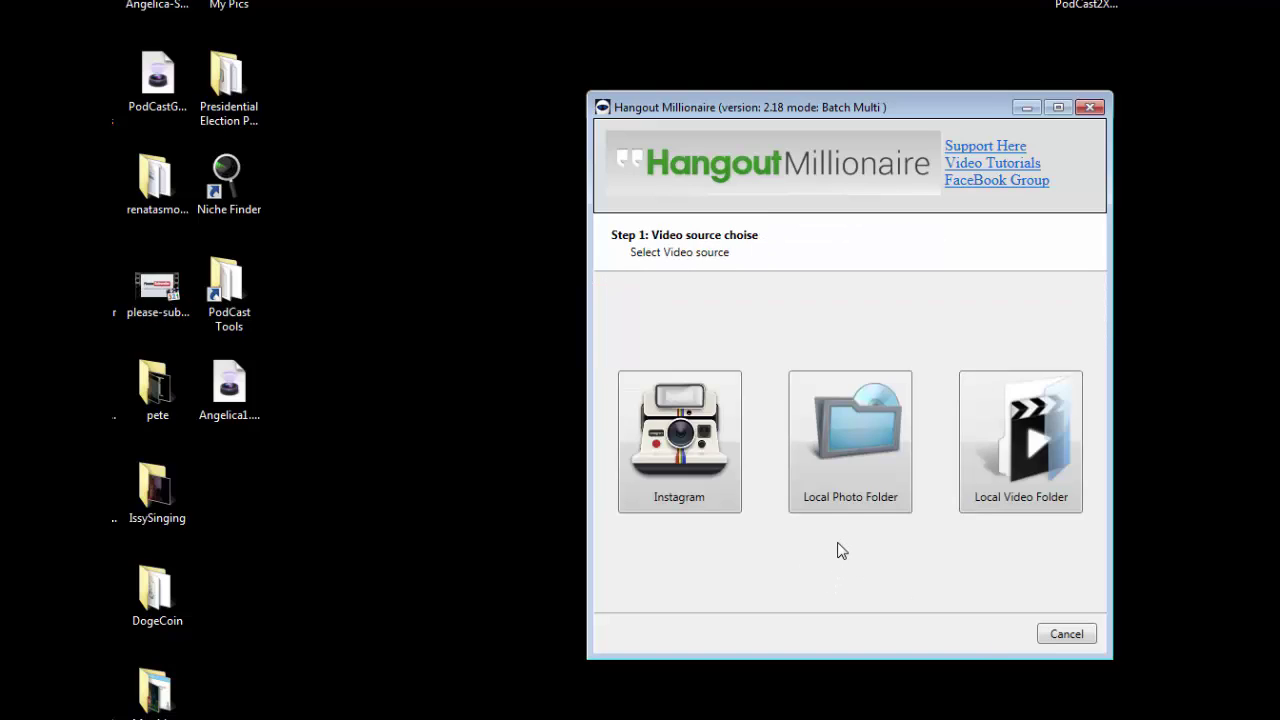
pyautogui.click(860, 465)
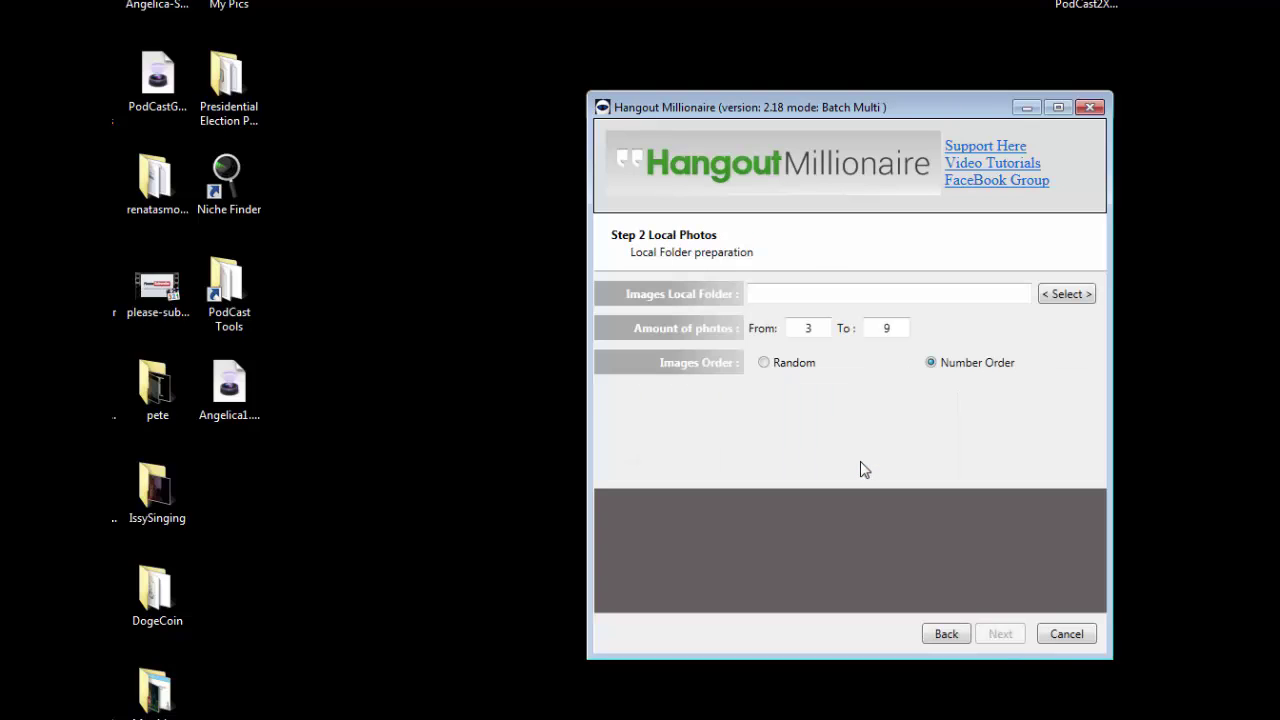
# Step: Browse for the local images folder and locate videoImages inside renatasmobilemassage.com.au
pyautogui.click(1067, 294)
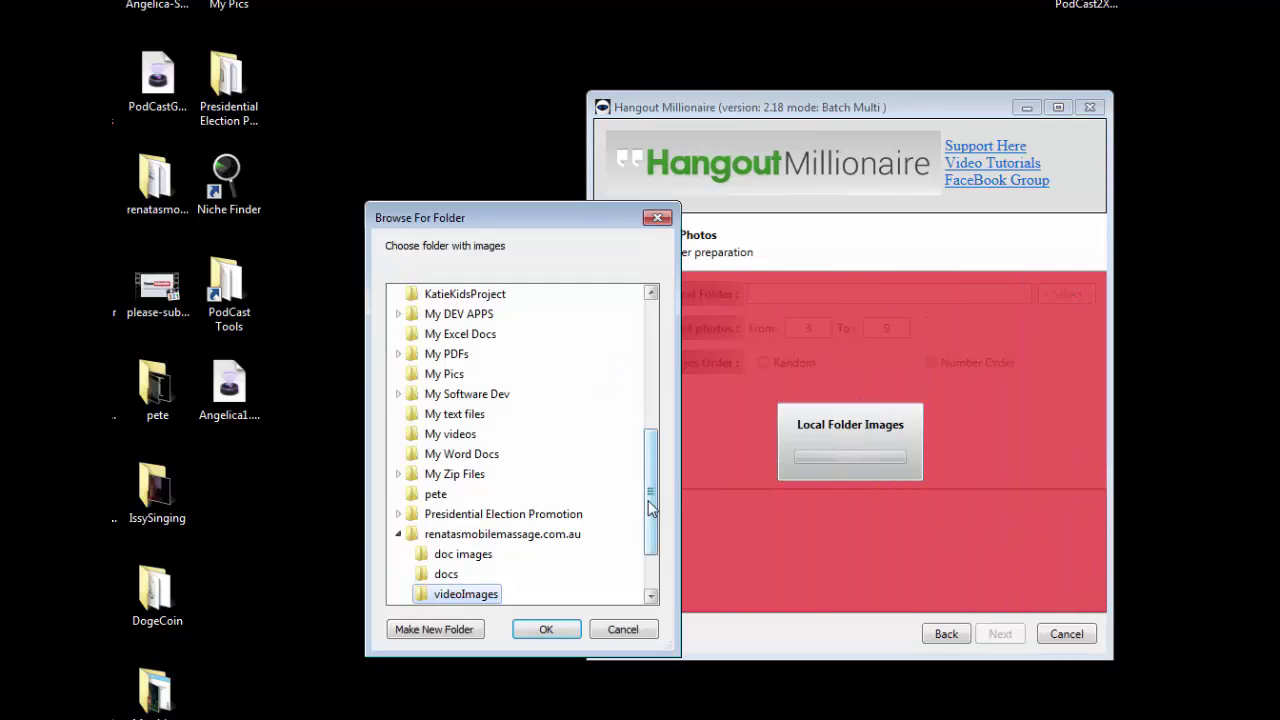
pyautogui.moveTo(658, 497); pyautogui.dragTo(654, 511)
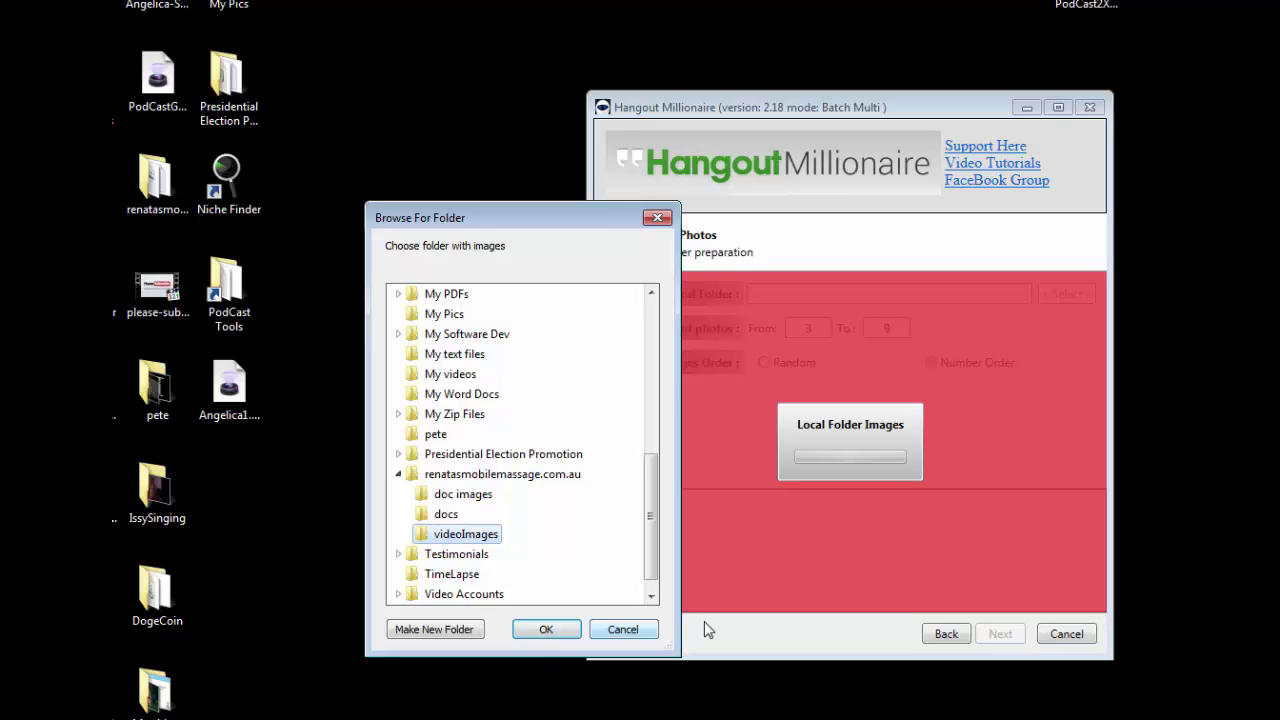
# Step: Switch to Windows Explorer and examine the pictures in renatasmobilemassage.com.au's videoImages folder as large icons, closing the window when done
pyautogui.hotkey('alt', 'Tab')
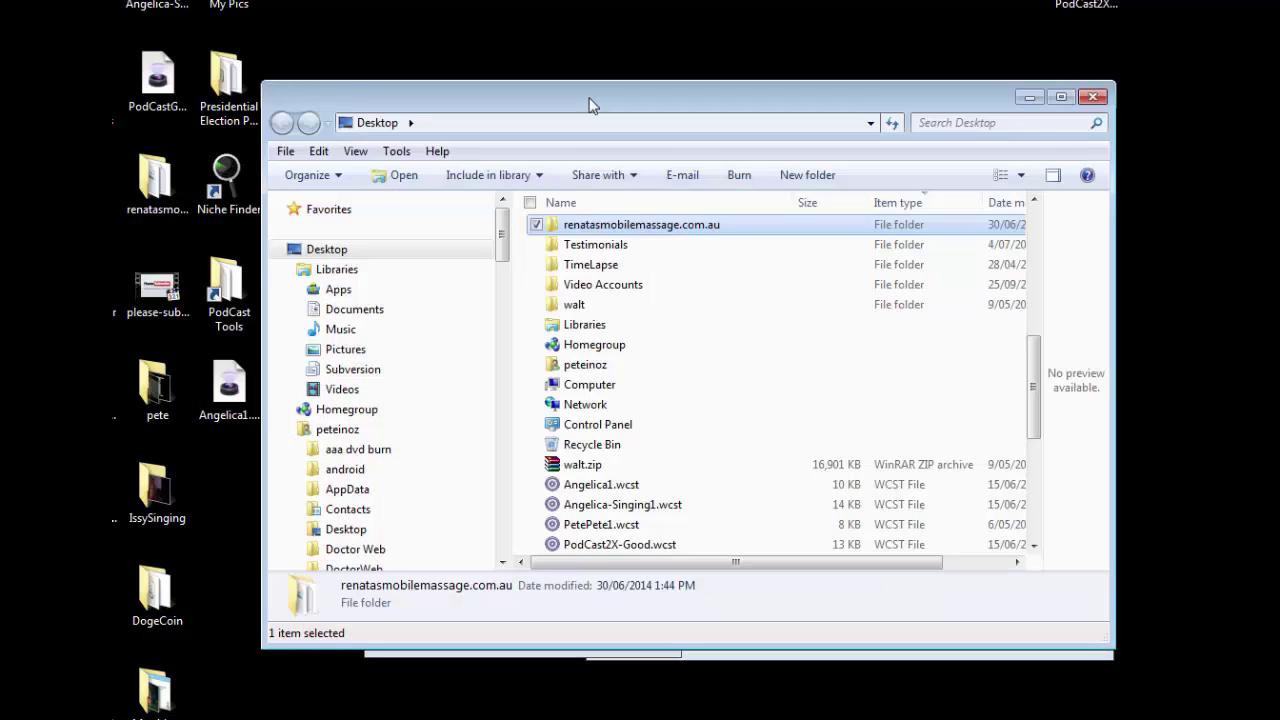
pyautogui.doubleClick(610, 226)
pyautogui.doubleClick(598, 266)
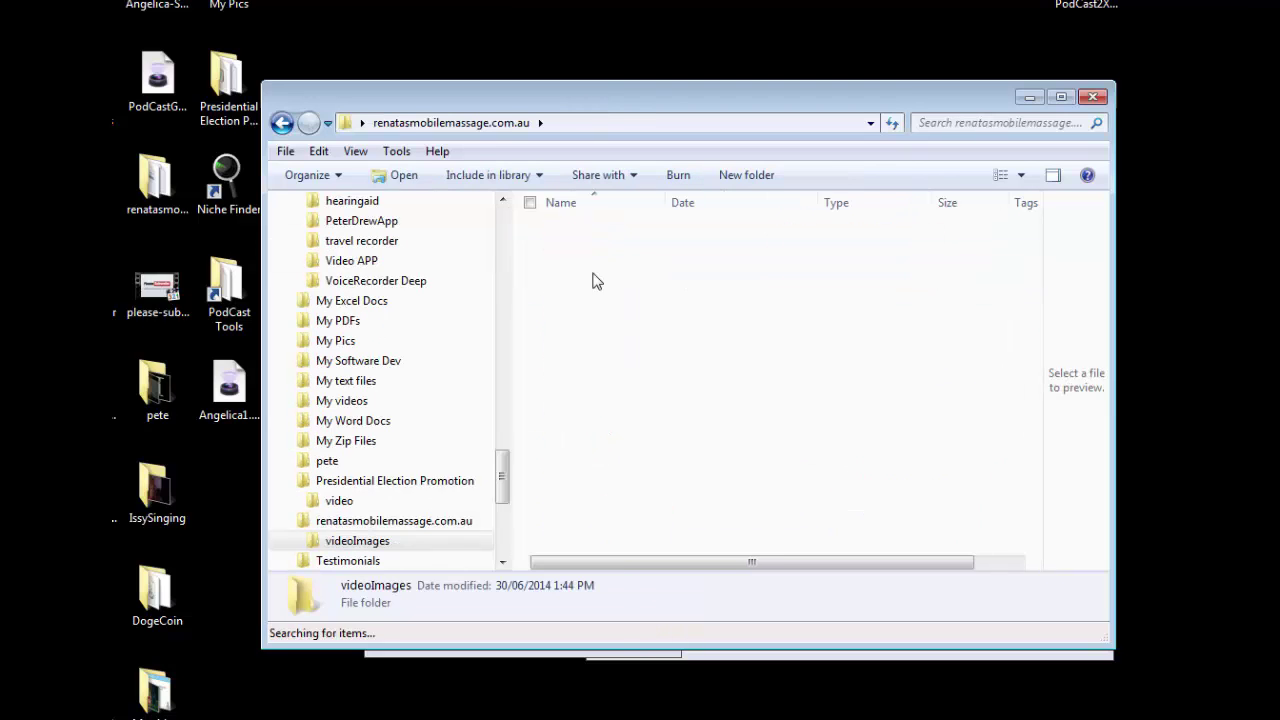
pyautogui.moveTo(666, 203); pyautogui.dragTo(751, 204)
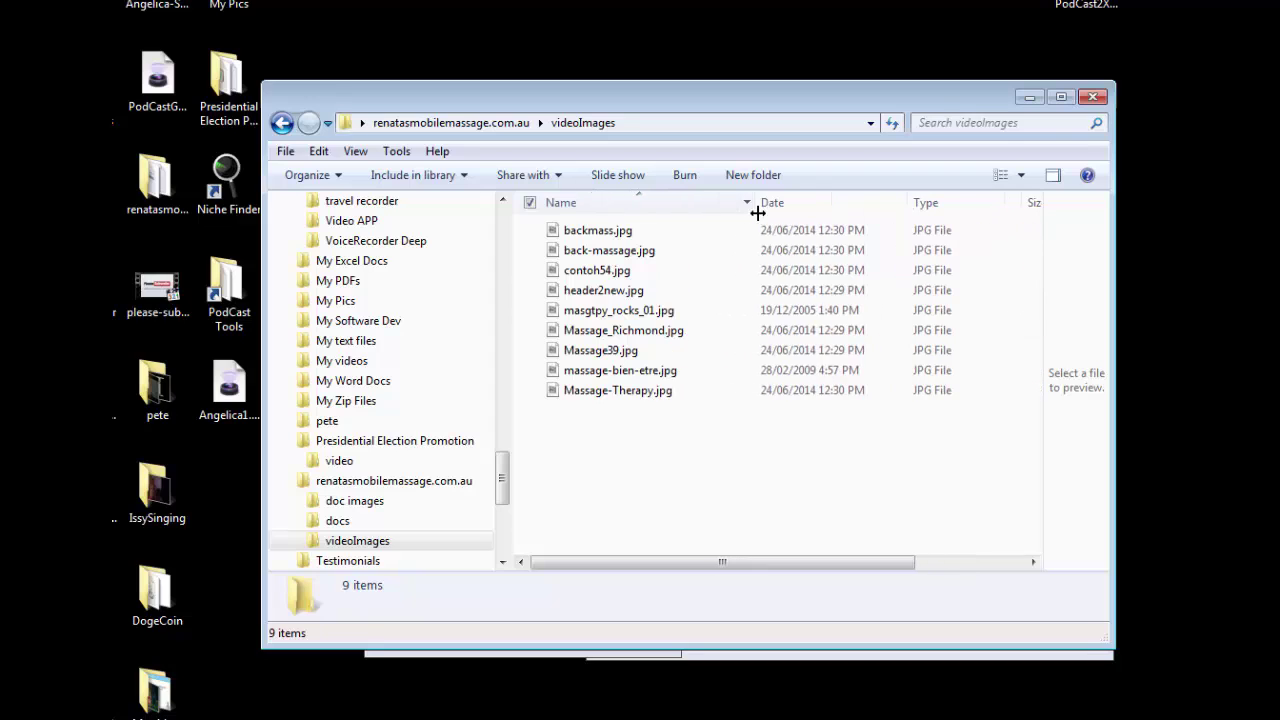
pyautogui.click(1021, 175)
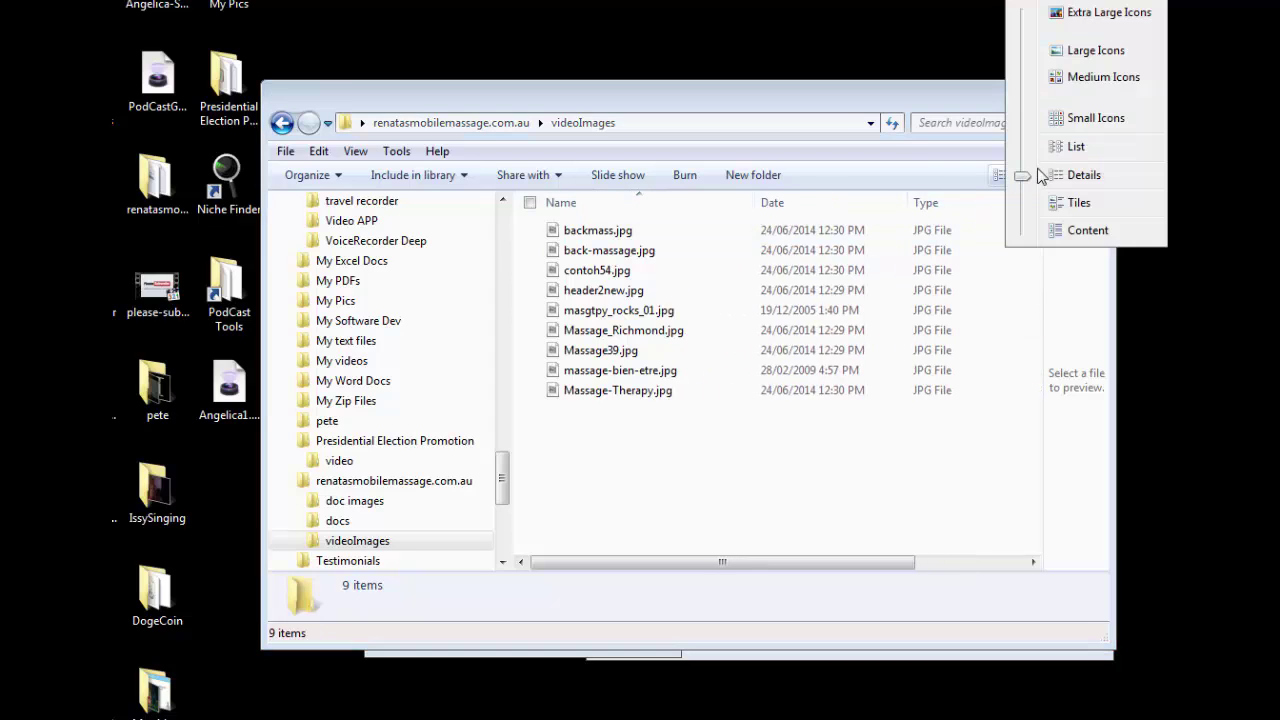
pyautogui.click(1077, 52)
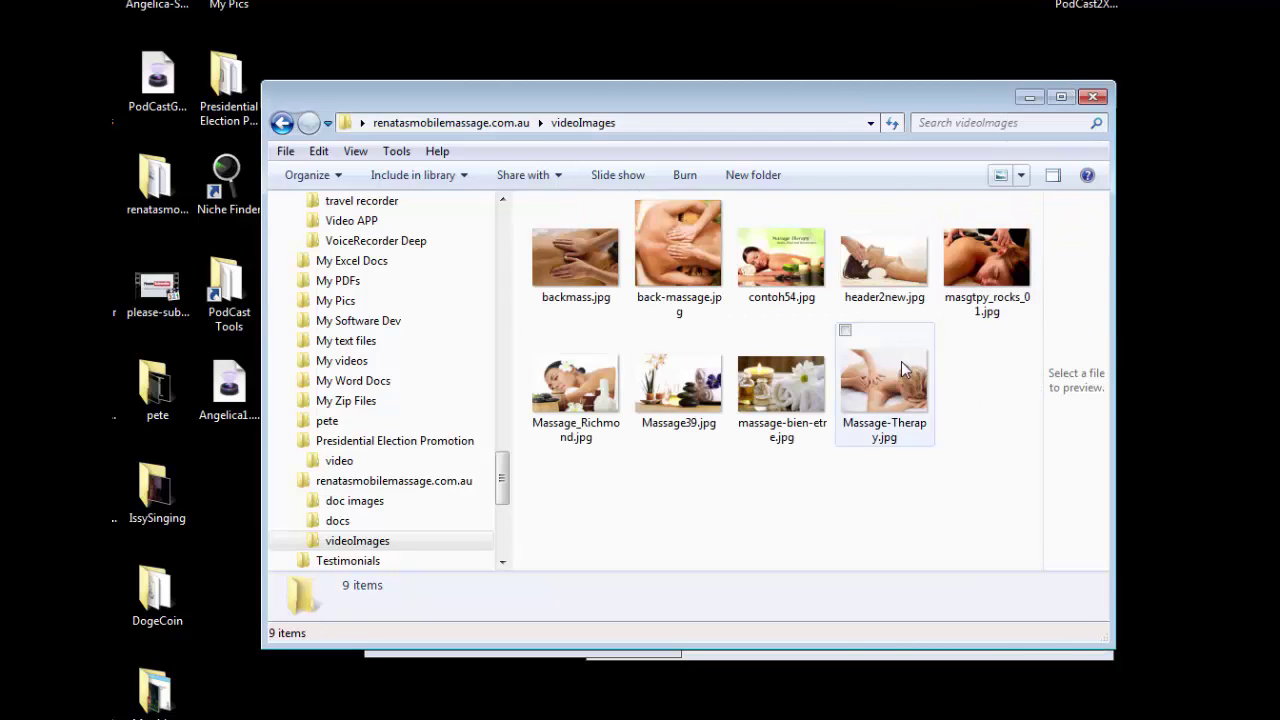
pyautogui.click(1093, 96)
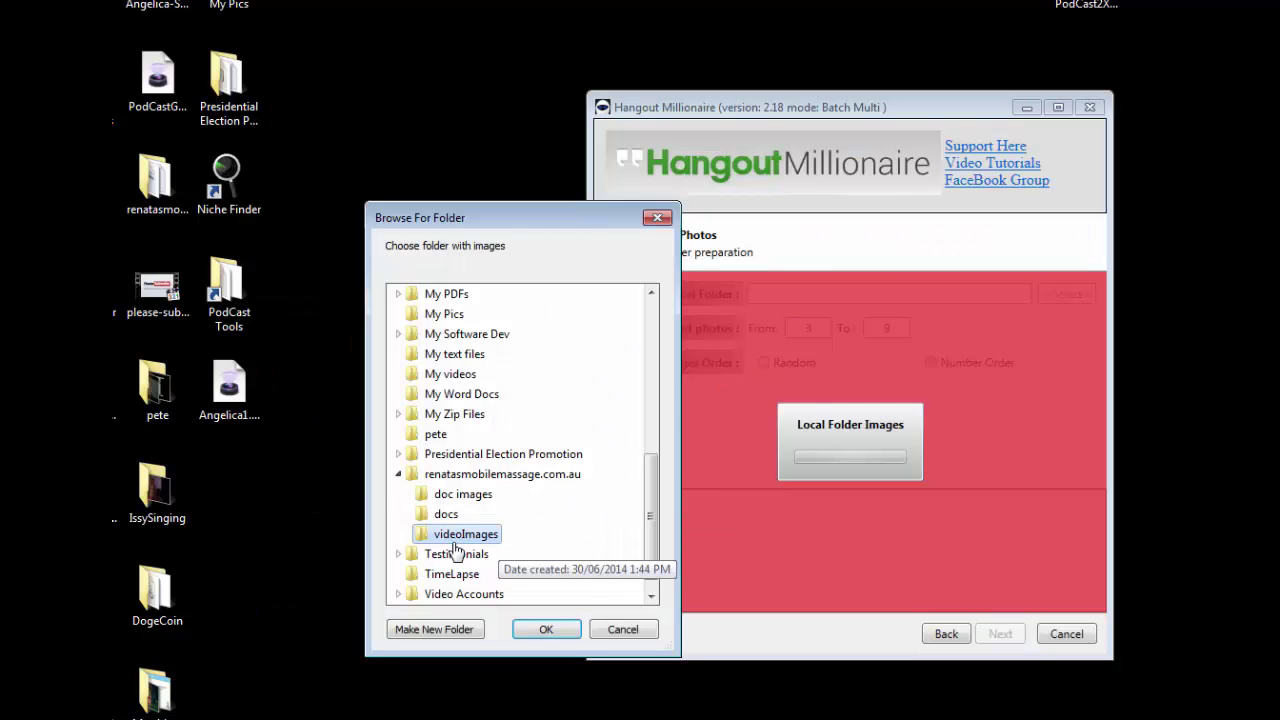
# Step: Use the videoImages folder as the local images folder and preview its thumbnails
pyautogui.click(541, 630)
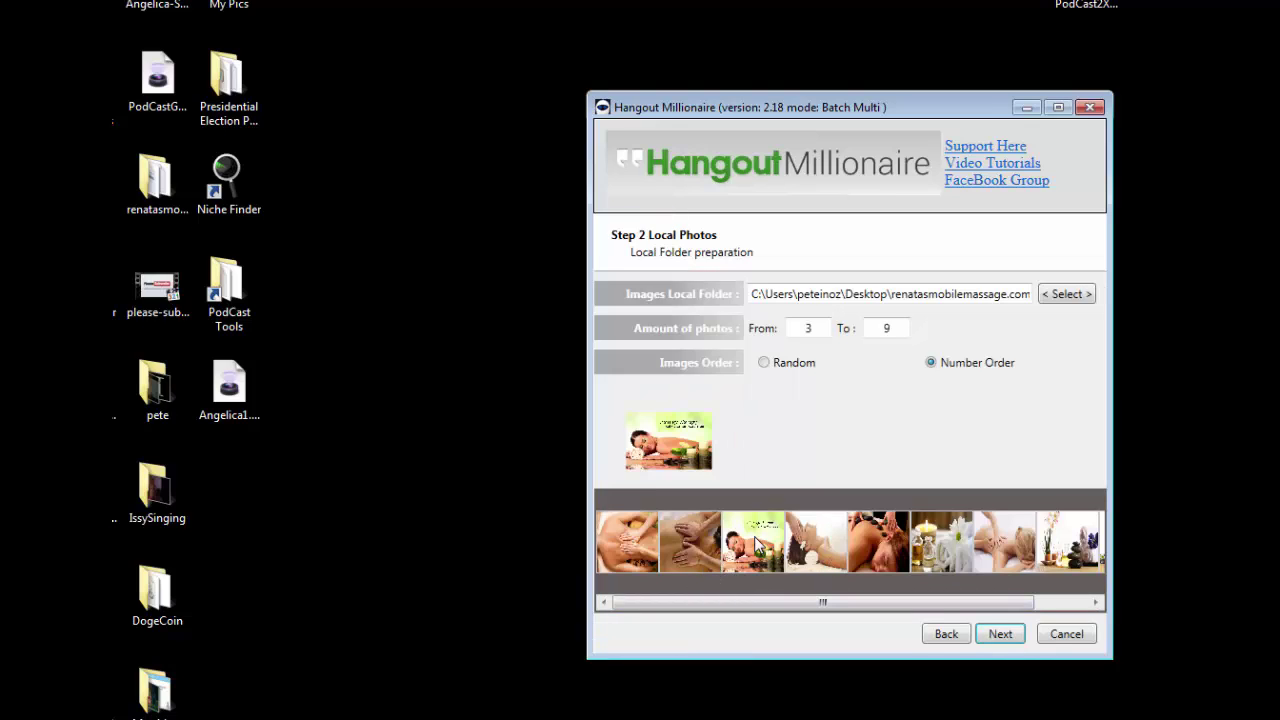
pyautogui.moveTo(828, 535)
pyautogui.moveTo(623, 554)
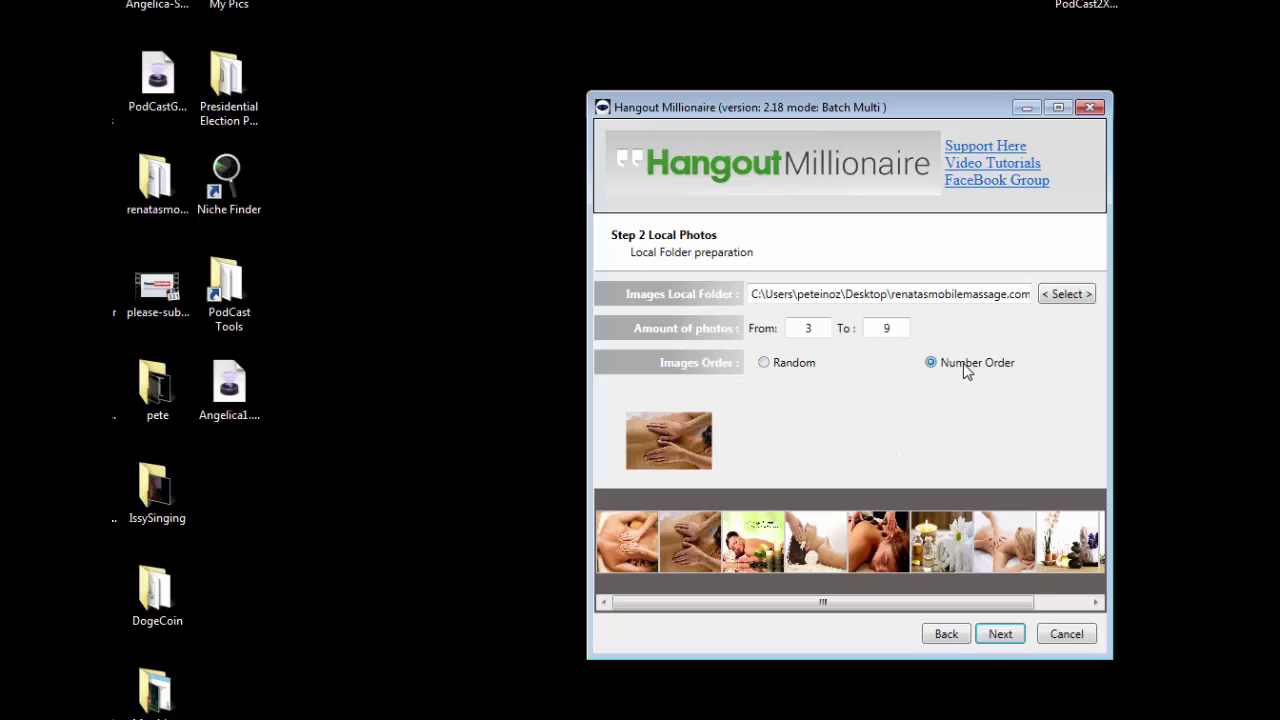
# Step: Set the images order to Random
pyautogui.click(763, 362)
pyautogui.click(930, 363)
pyautogui.click(765, 363)
# Step: Set the minimum amount of photos to 3 and continue to the global settings
pyautogui.doubleClick(884, 328)
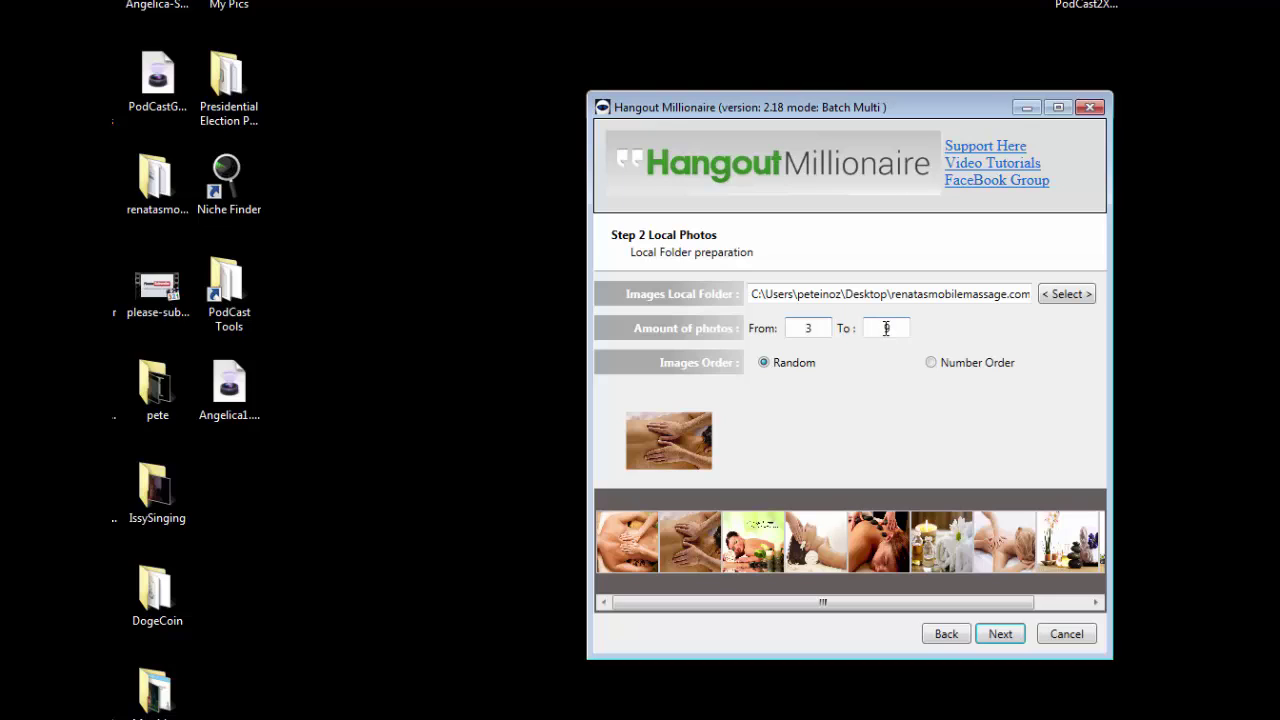
pyautogui.doubleClick(808, 330)
pyautogui.press('BackSpace')
pyautogui.write('3')
pyautogui.doubleClick(810, 330)
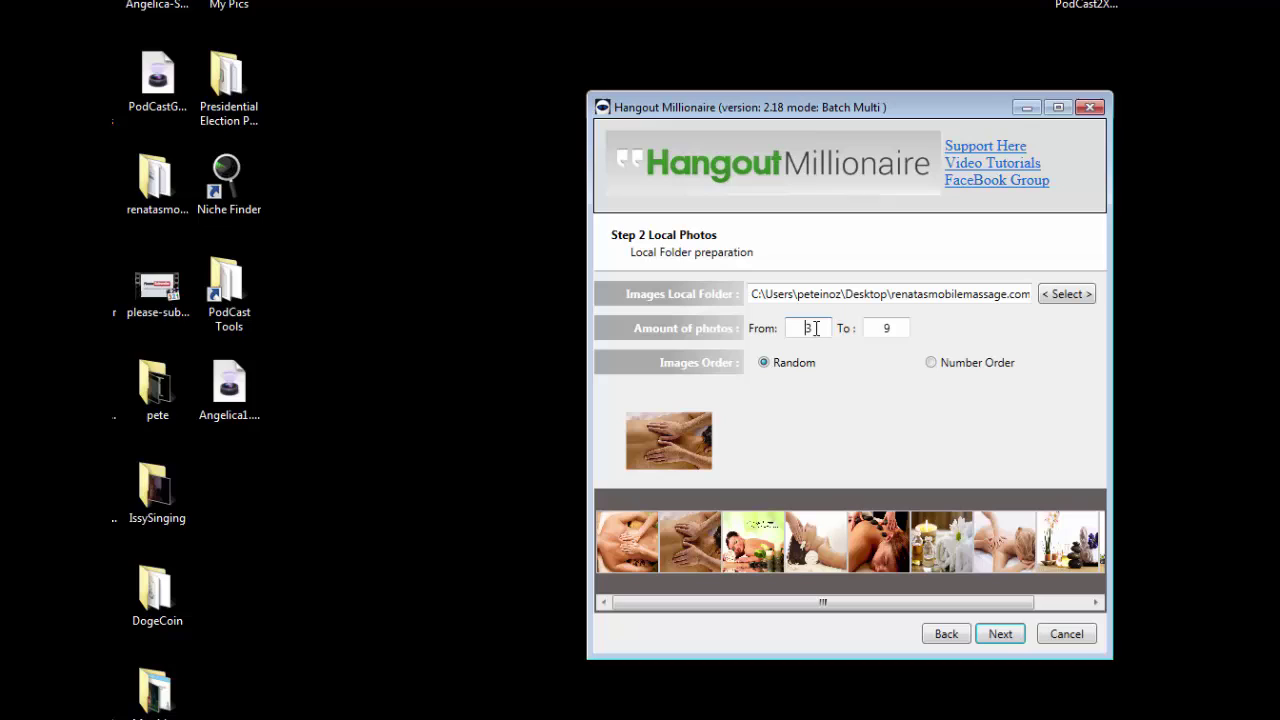
pyautogui.doubleClick(885, 328)
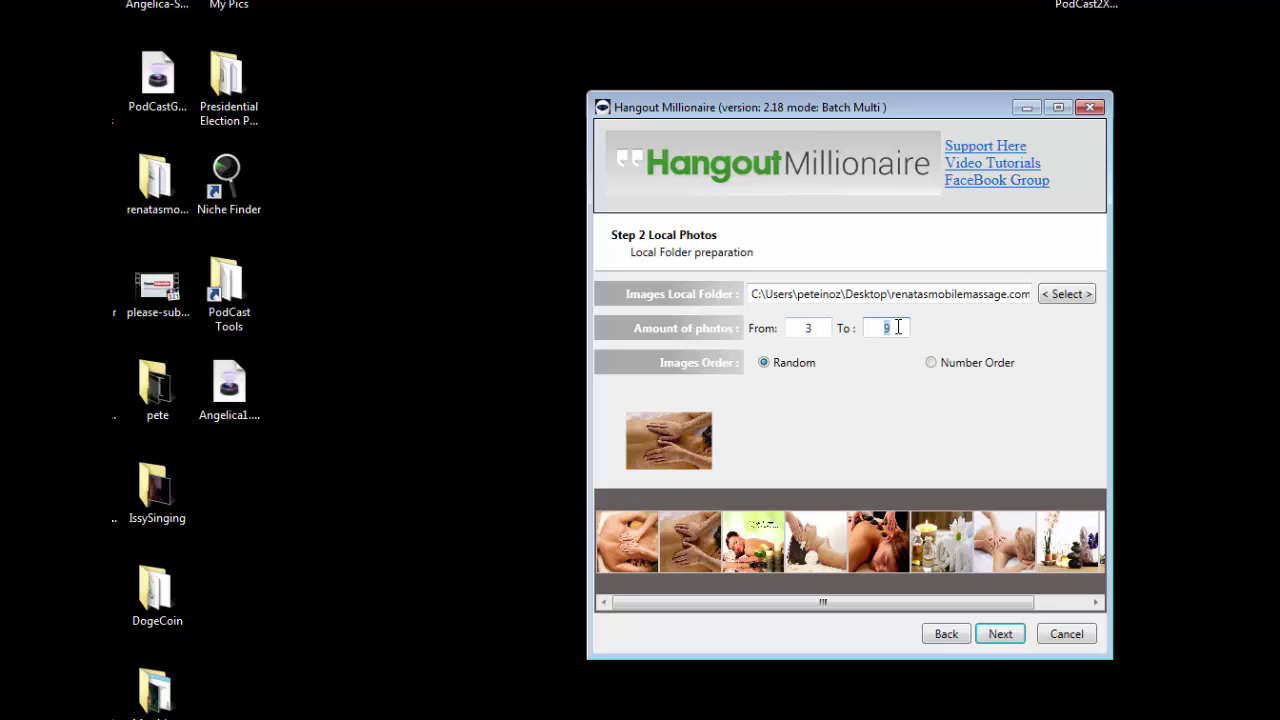
pyautogui.doubleClick(808, 329)
pyautogui.doubleClick(886, 328)
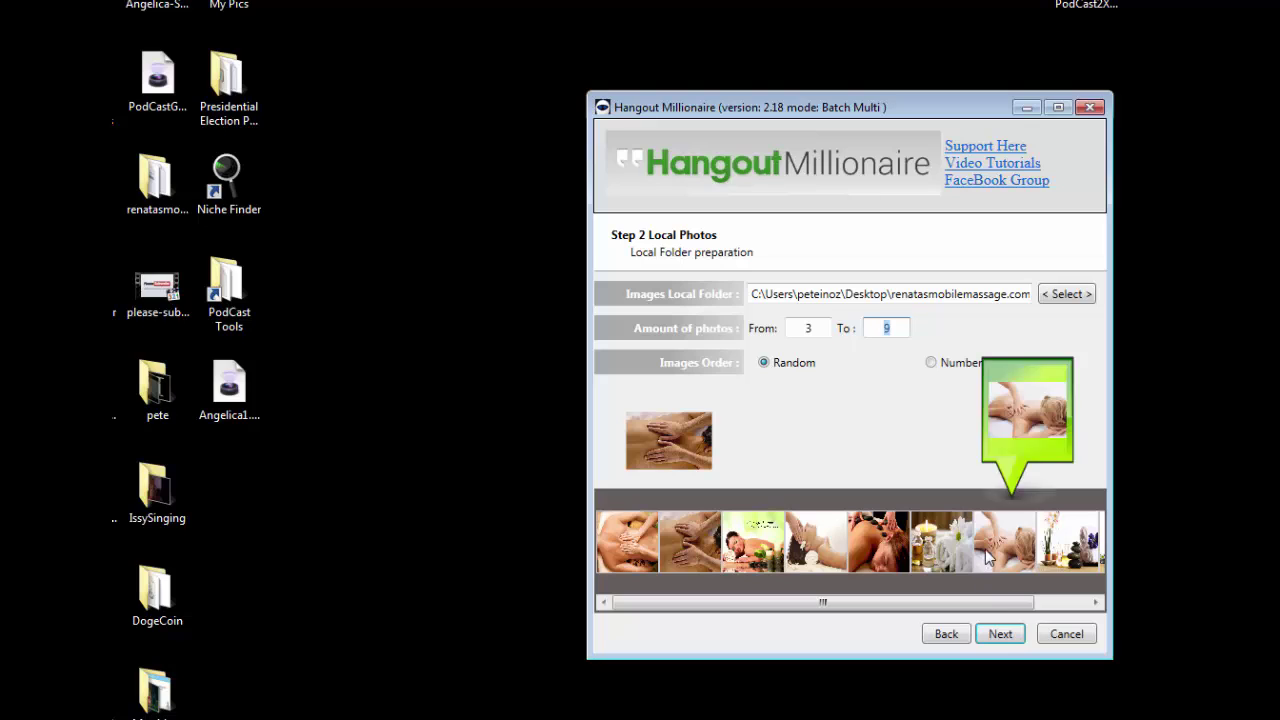
pyautogui.click(1004, 635)
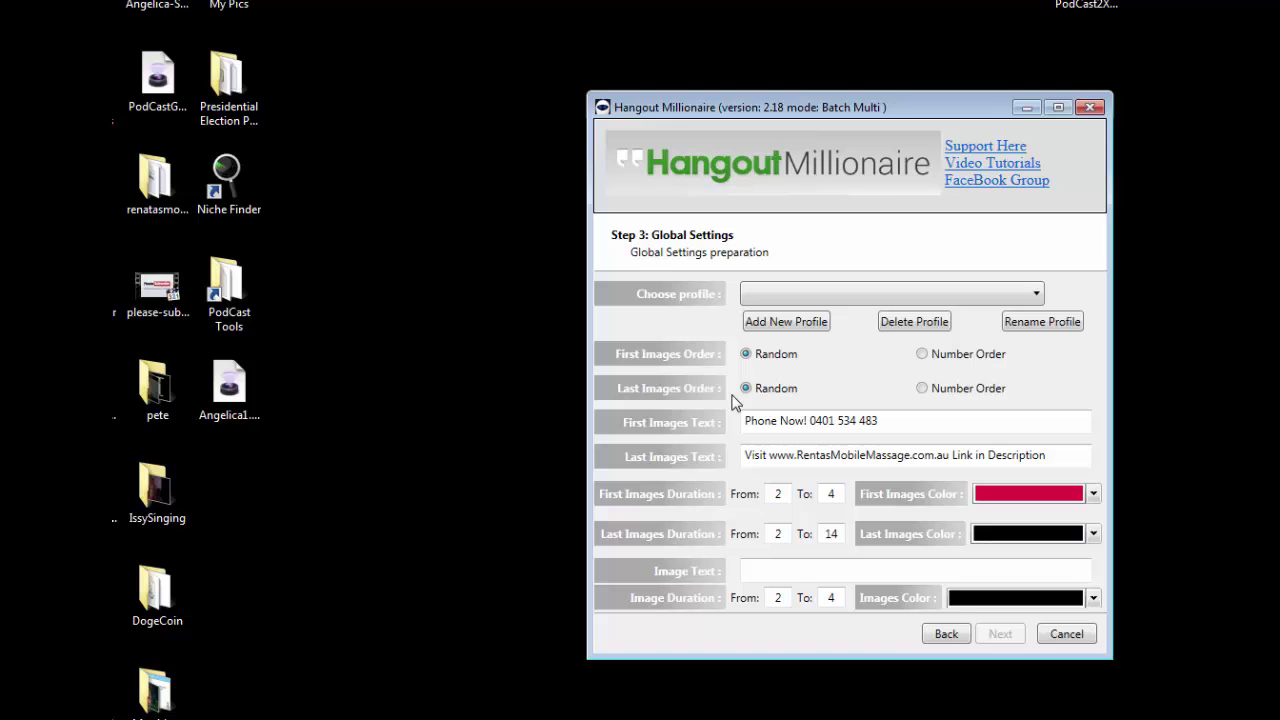
# Step: Switch to Windows Explorer and examine the images in the Hangout Millionaire FirstPage documents folder as large icons
pyautogui.press('super+e')
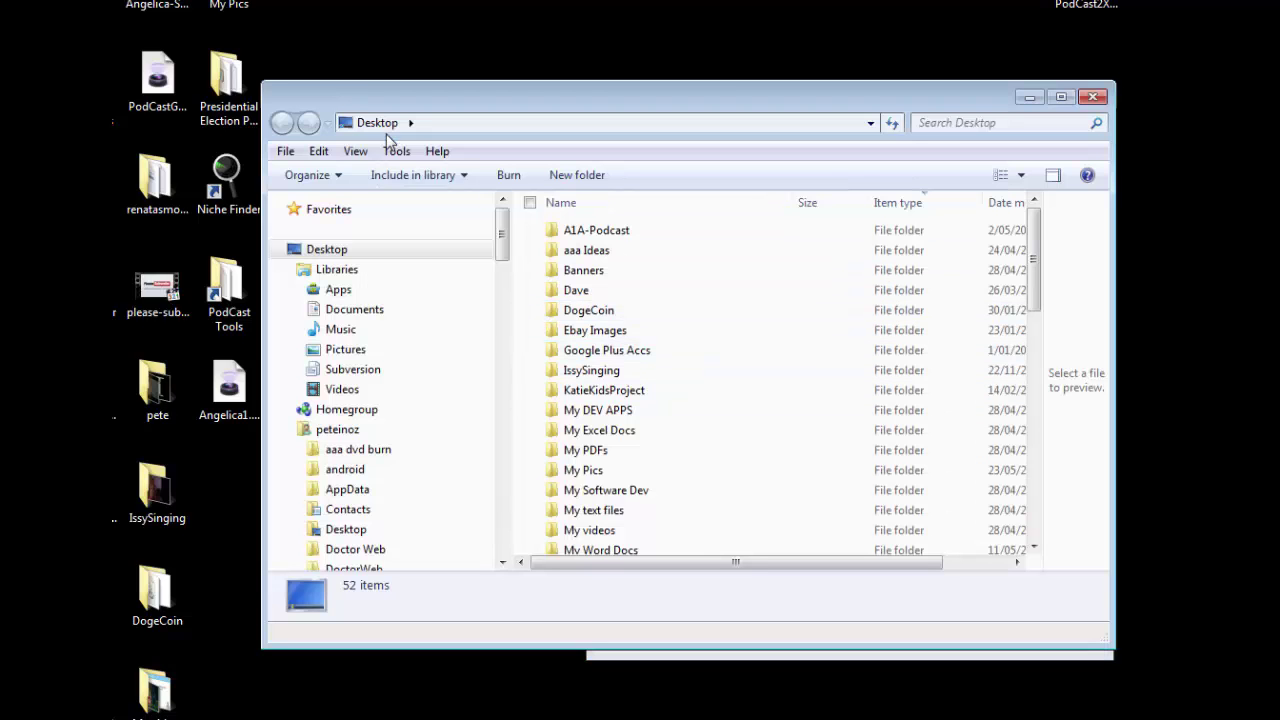
pyautogui.click(340, 312)
pyautogui.doubleClick(630, 305)
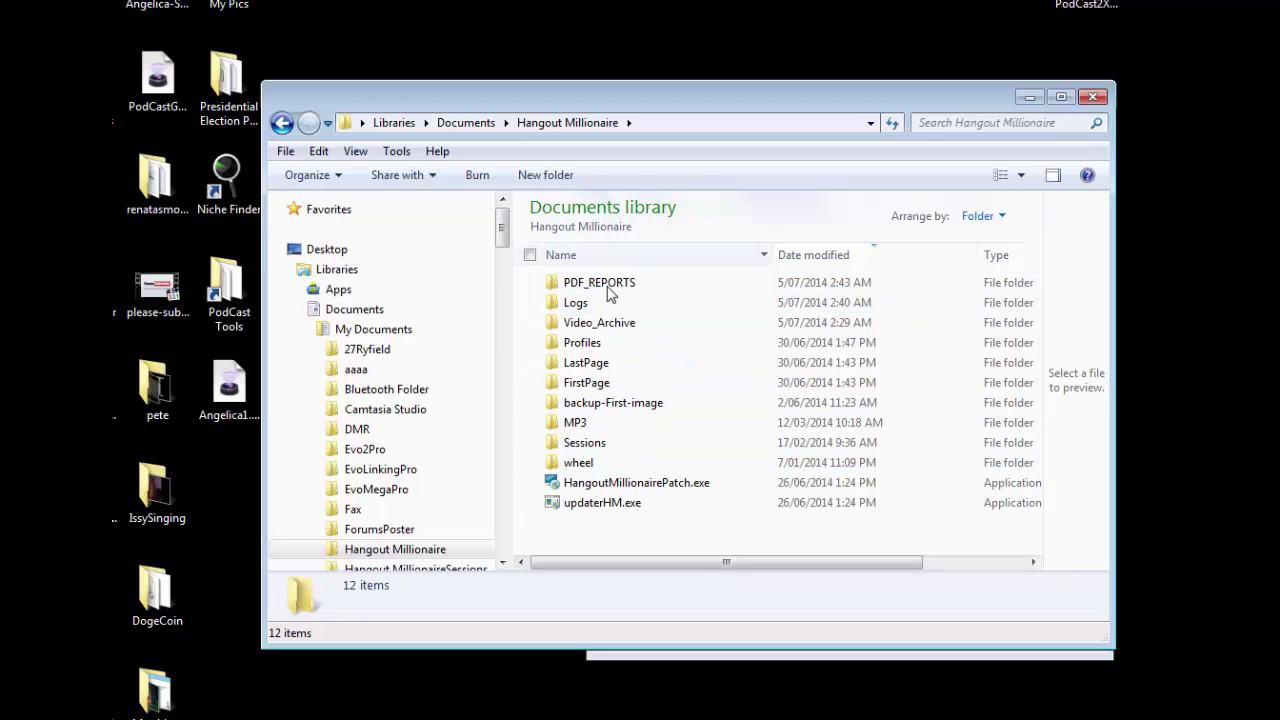
pyautogui.moveTo(628, 462)
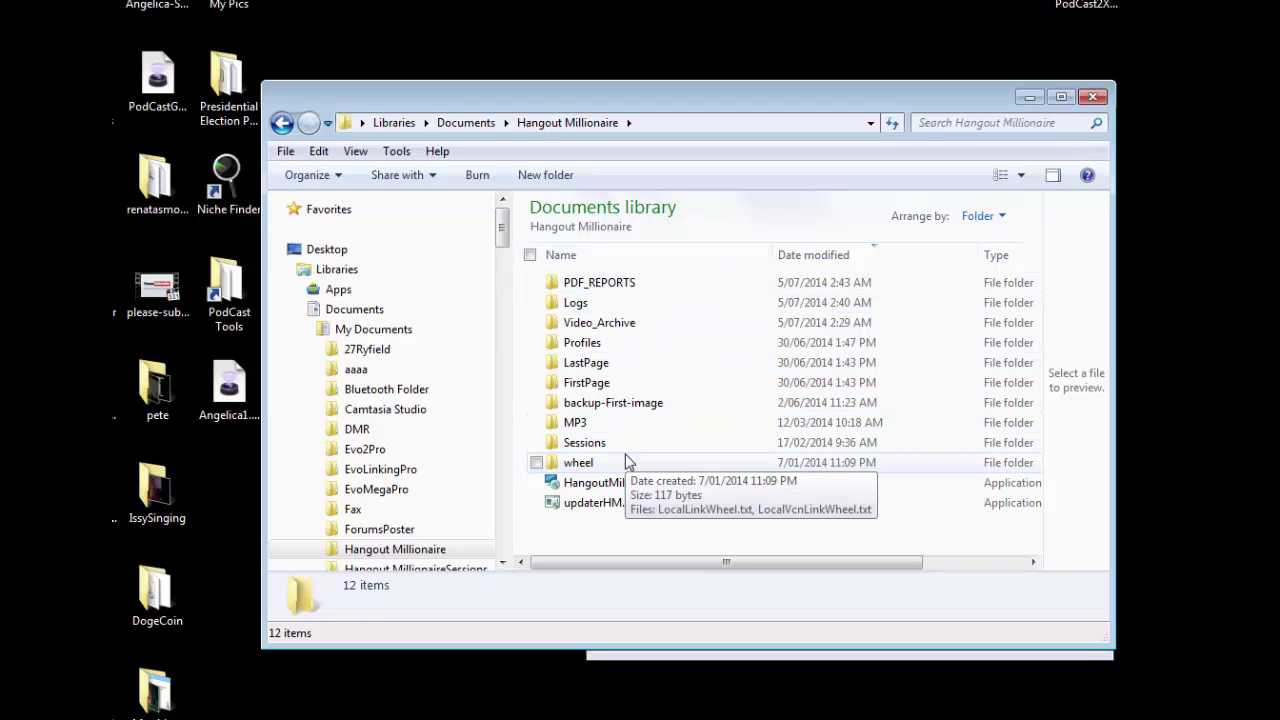
pyautogui.doubleClick(600, 384)
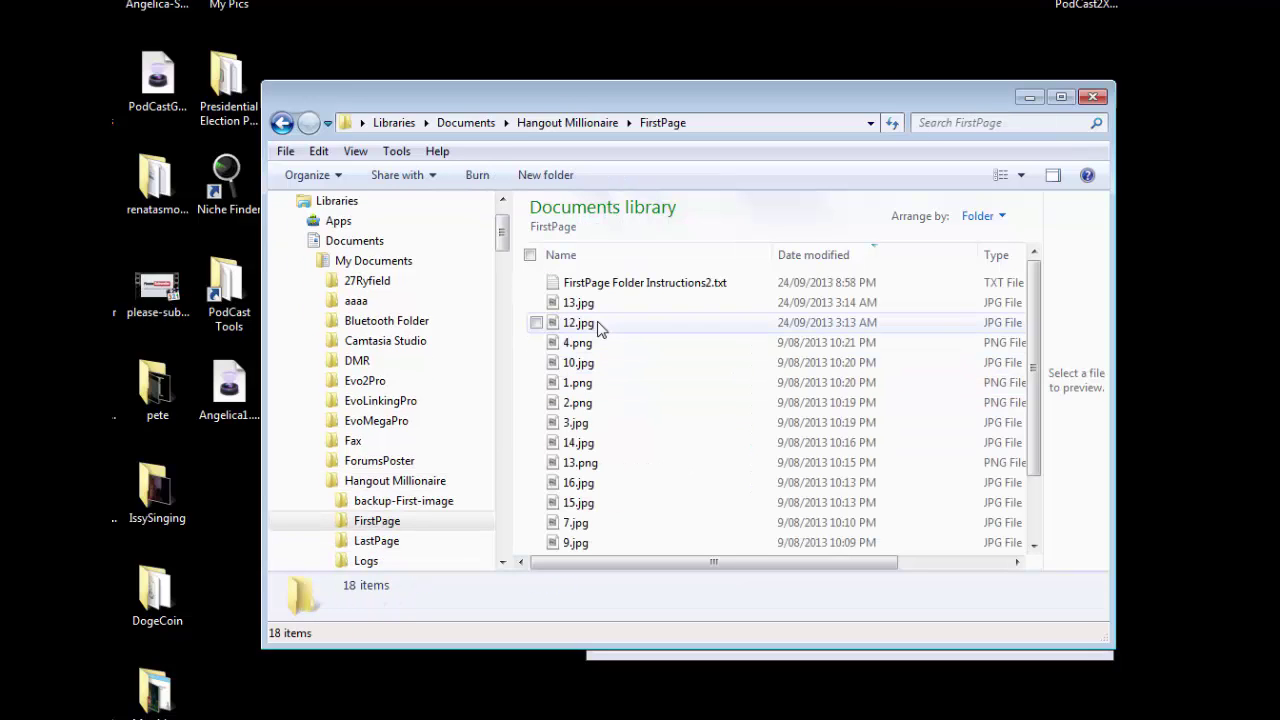
pyautogui.click(1021, 175)
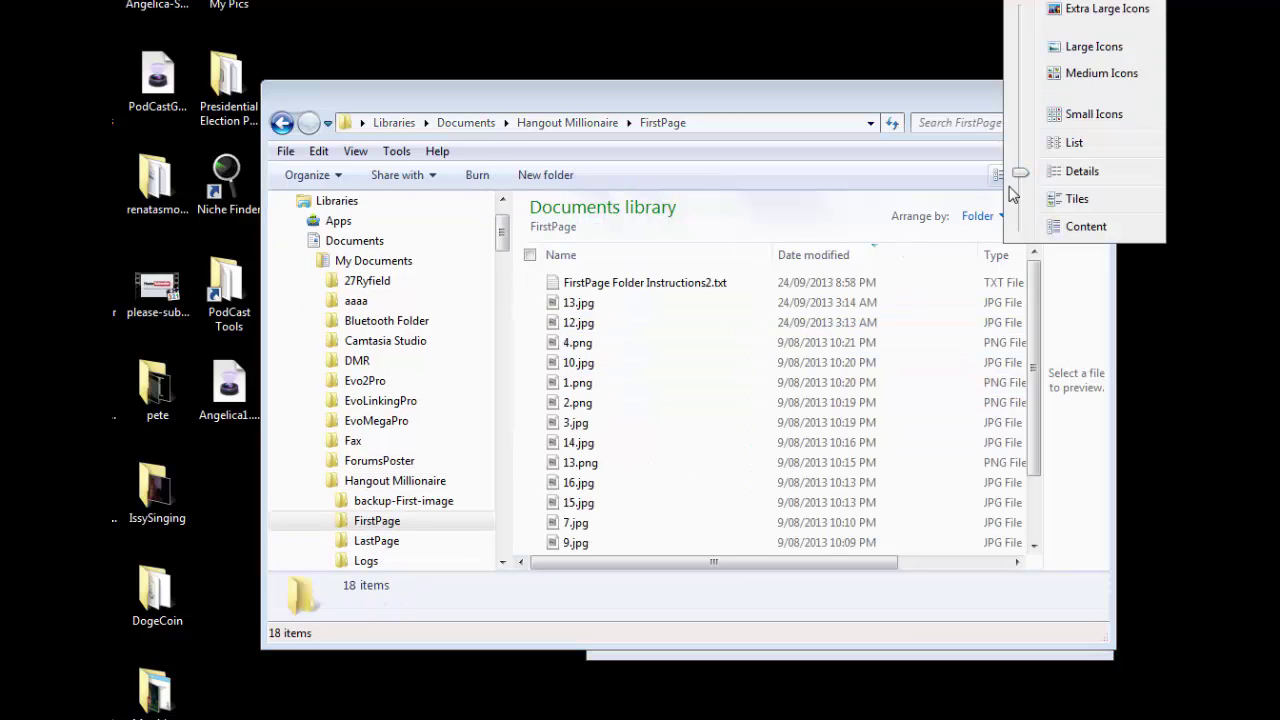
pyautogui.click(1088, 47)
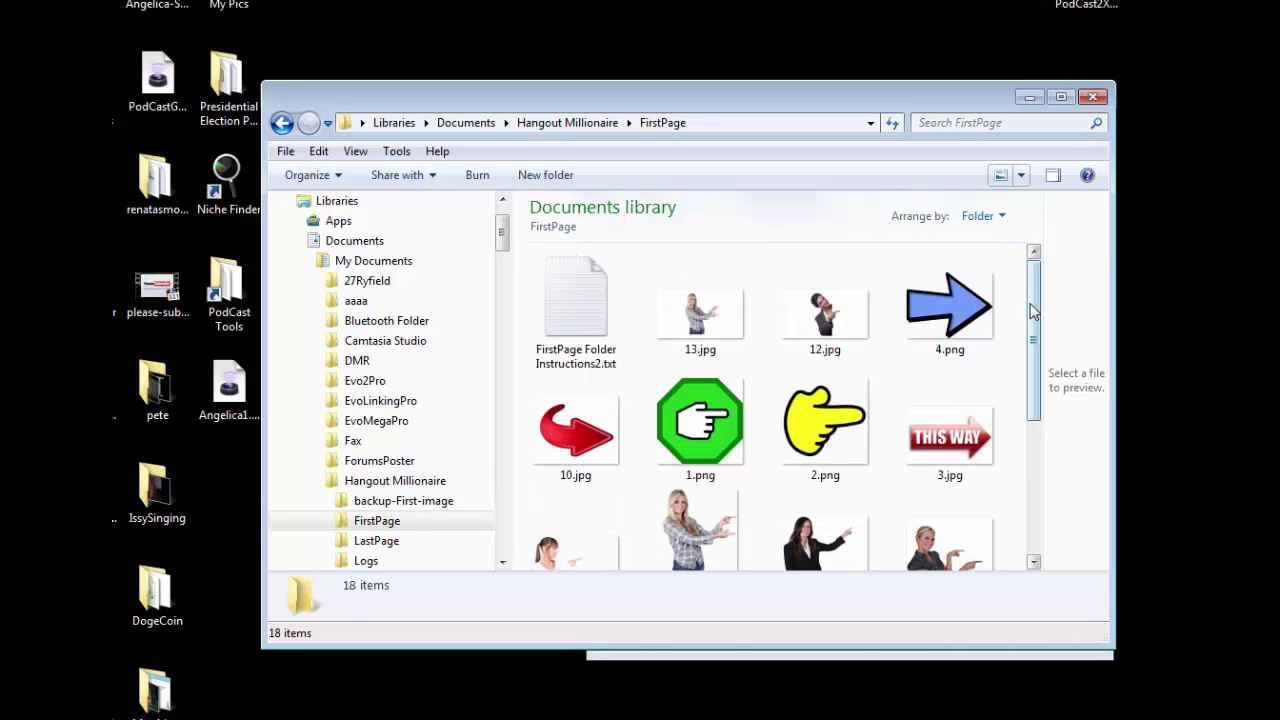
pyautogui.moveTo(1036, 310); pyautogui.dragTo(1036, 257)
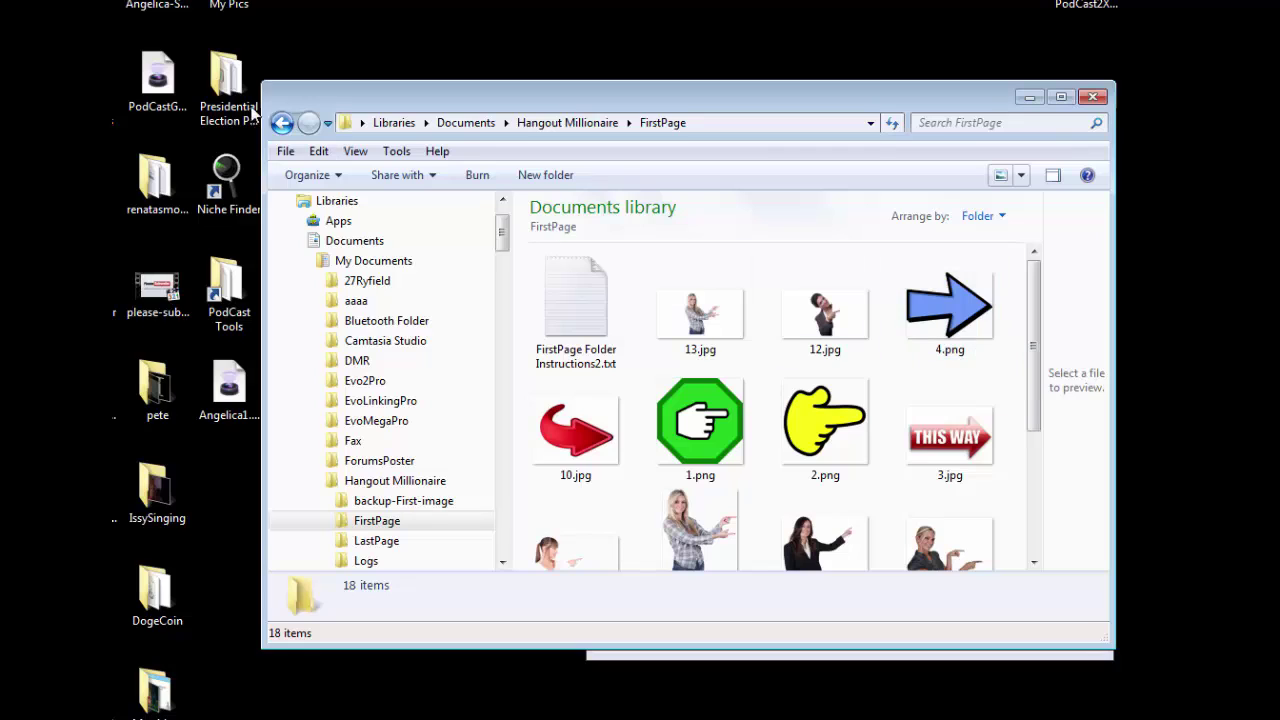
# Step: Inspect 1.jpg in the Hangout Millionaire LastPage folder and return to the global settings
pyautogui.click(282, 122)
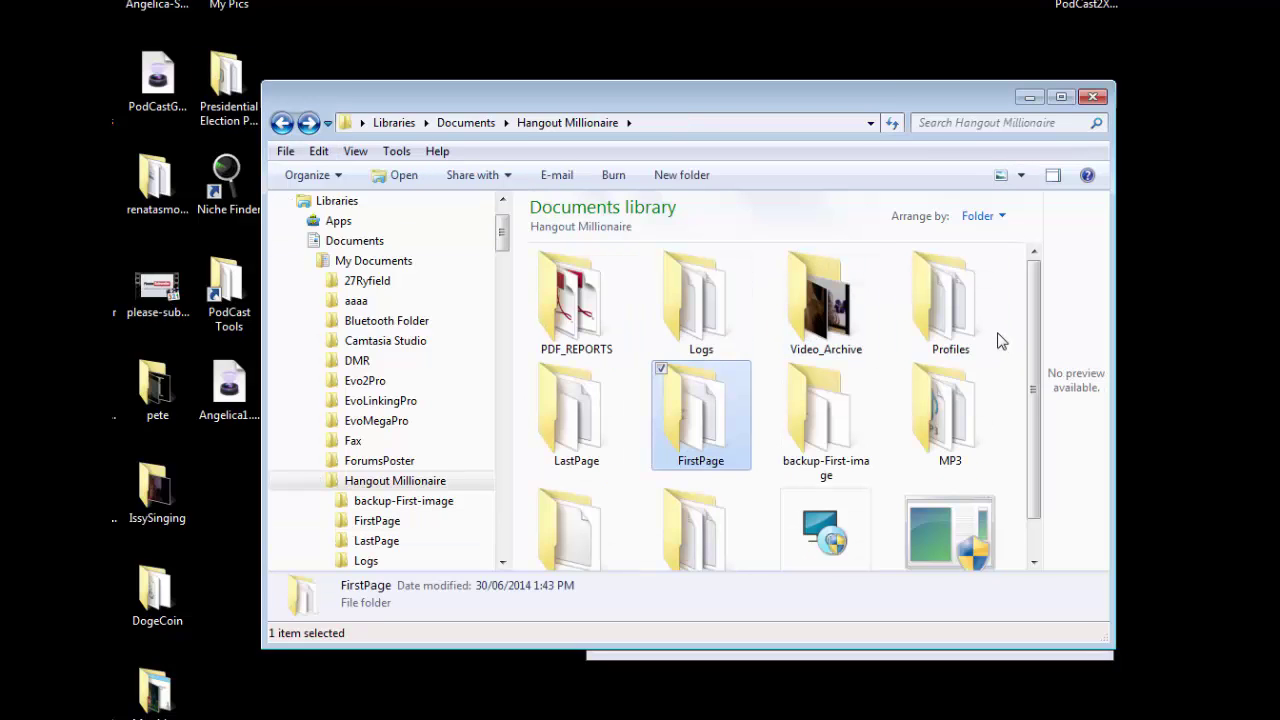
pyautogui.doubleClick(572, 420)
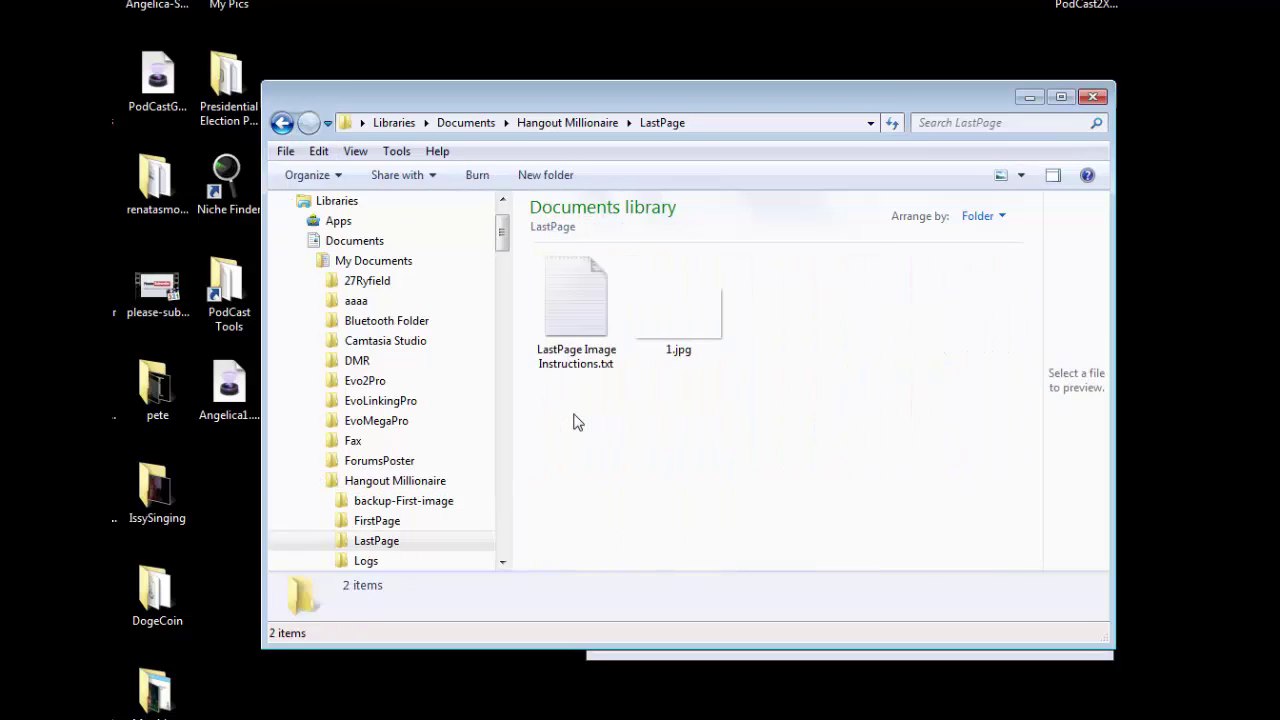
pyautogui.click(700, 310)
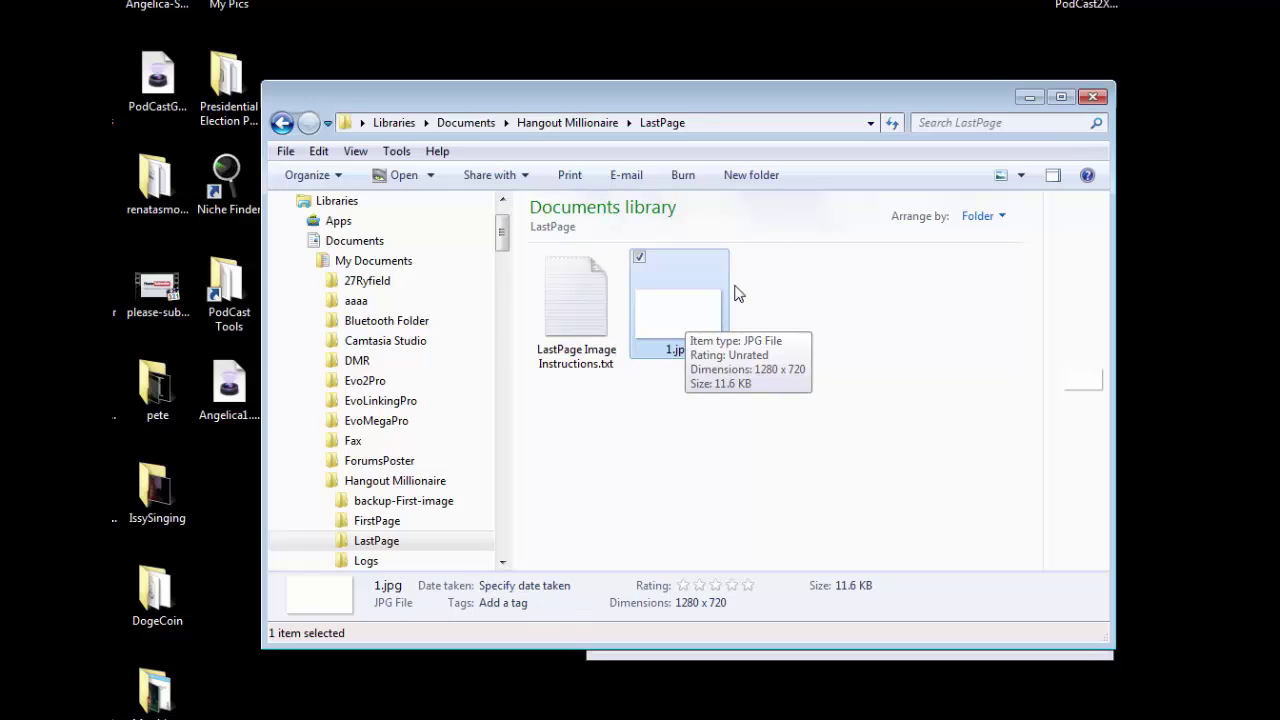
pyautogui.click(1028, 97)
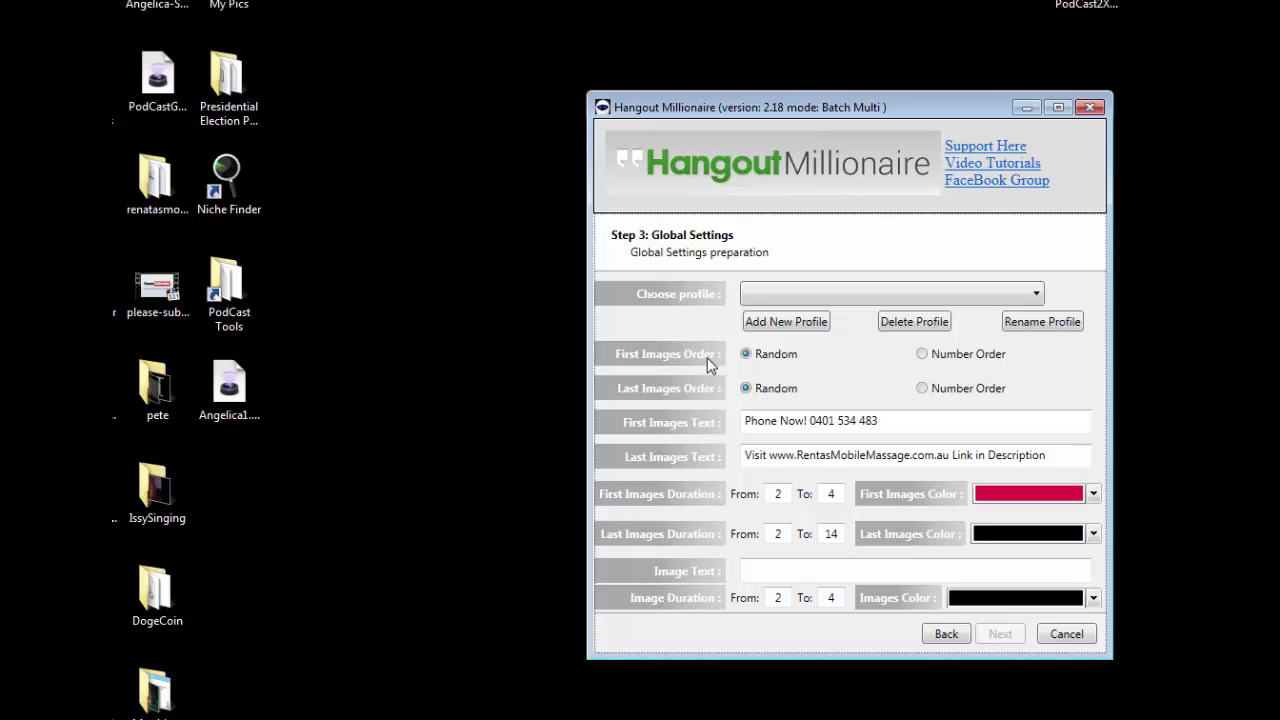
# Step: Try Number Order for the first and last images, returning each to Random
pyautogui.click(921, 354)
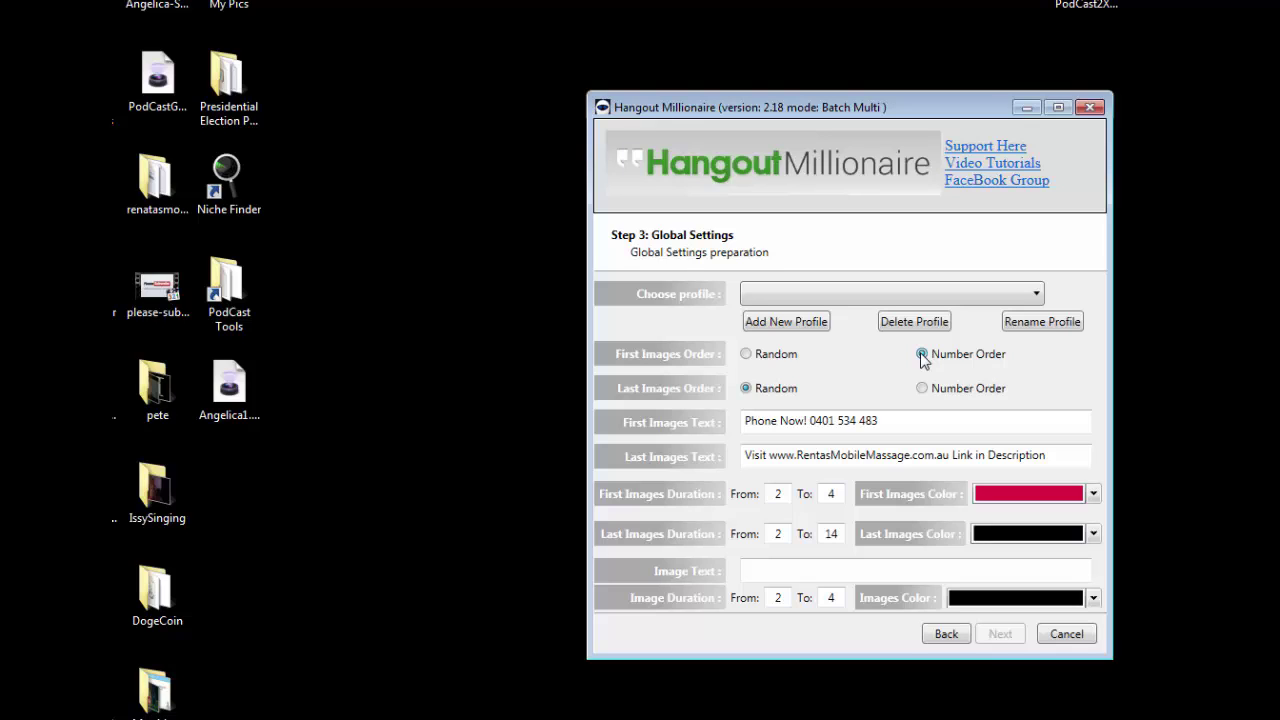
pyautogui.click(746, 354)
pyautogui.click(922, 389)
pyautogui.click(746, 389)
pyautogui.moveTo(745, 421); pyautogui.dragTo(898, 430)
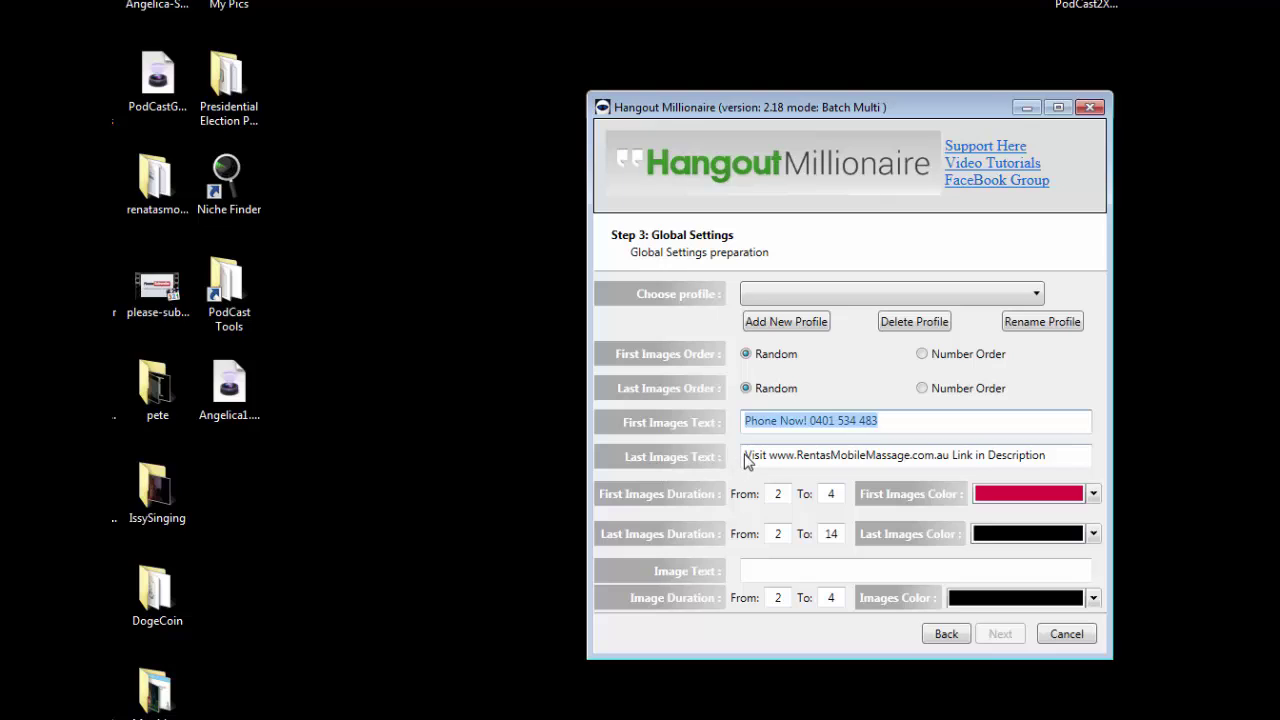
pyautogui.moveTo(745, 456); pyautogui.dragTo(1048, 455)
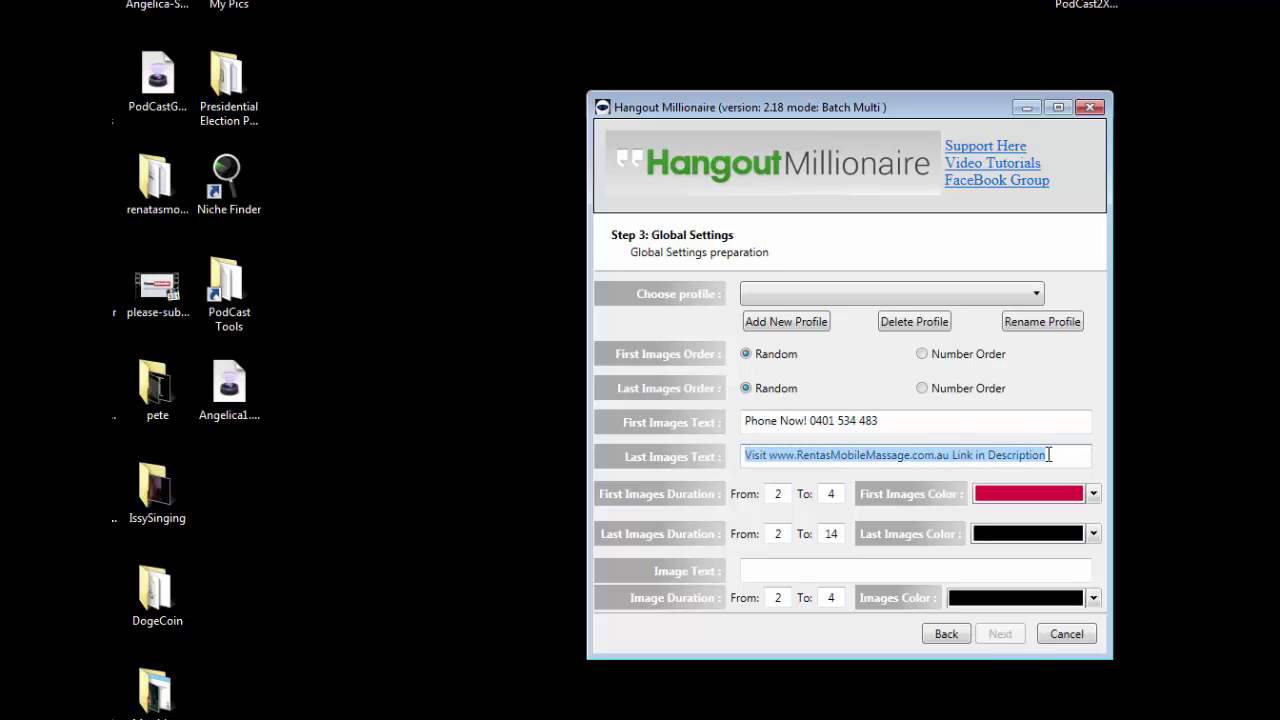
pyautogui.click(814, 456)
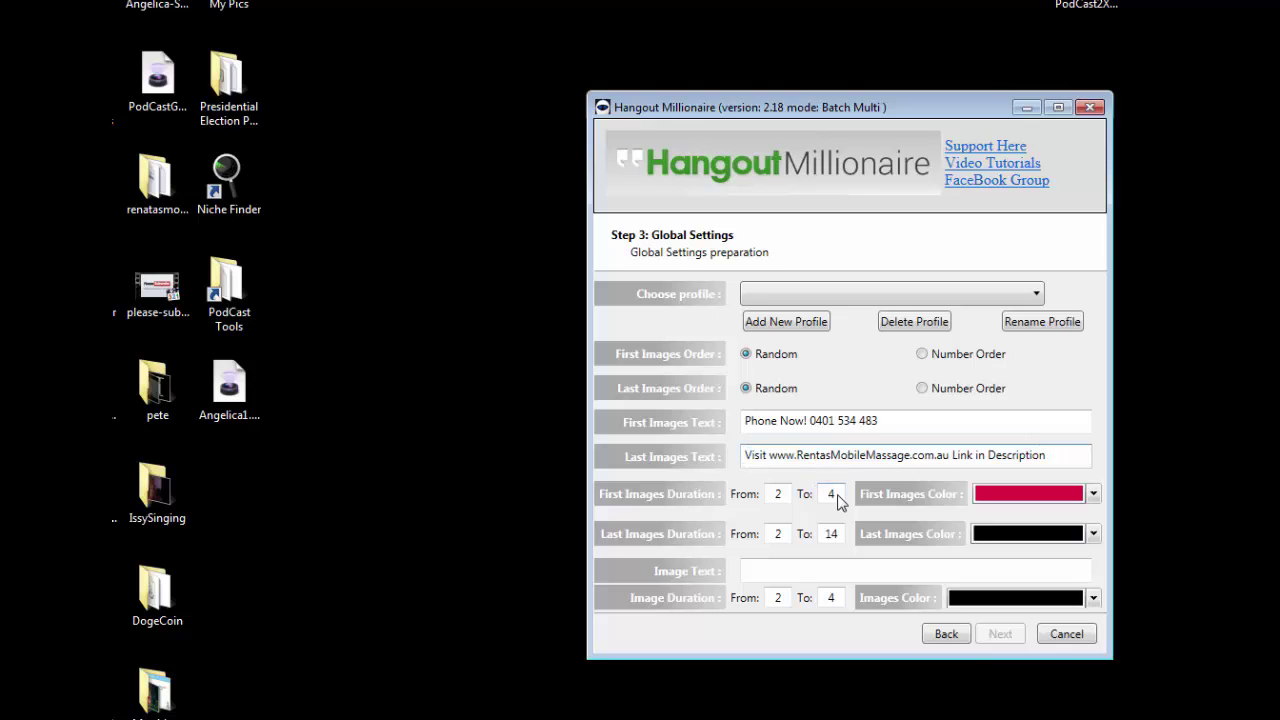
pyautogui.write('a')
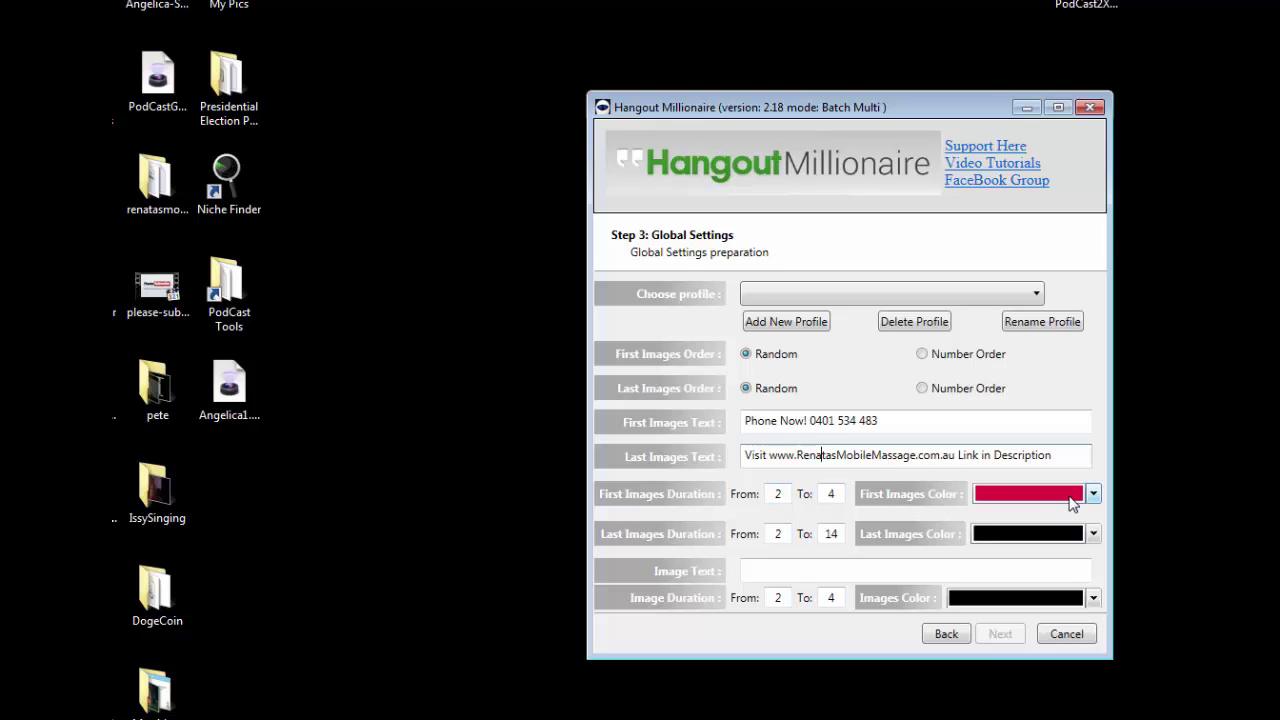
# Step: Review the color palette for the last images and the duration ranges of the first, last and main images
pyautogui.click(1094, 534)
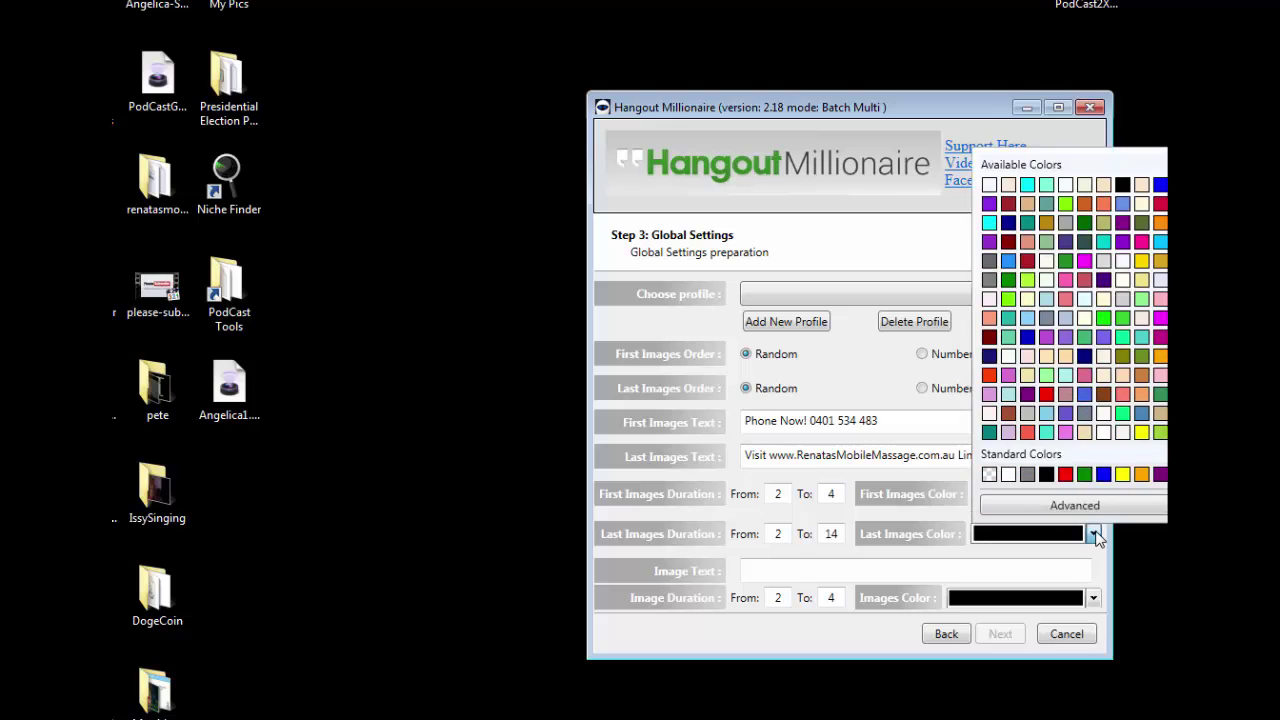
pyautogui.click(1097, 537)
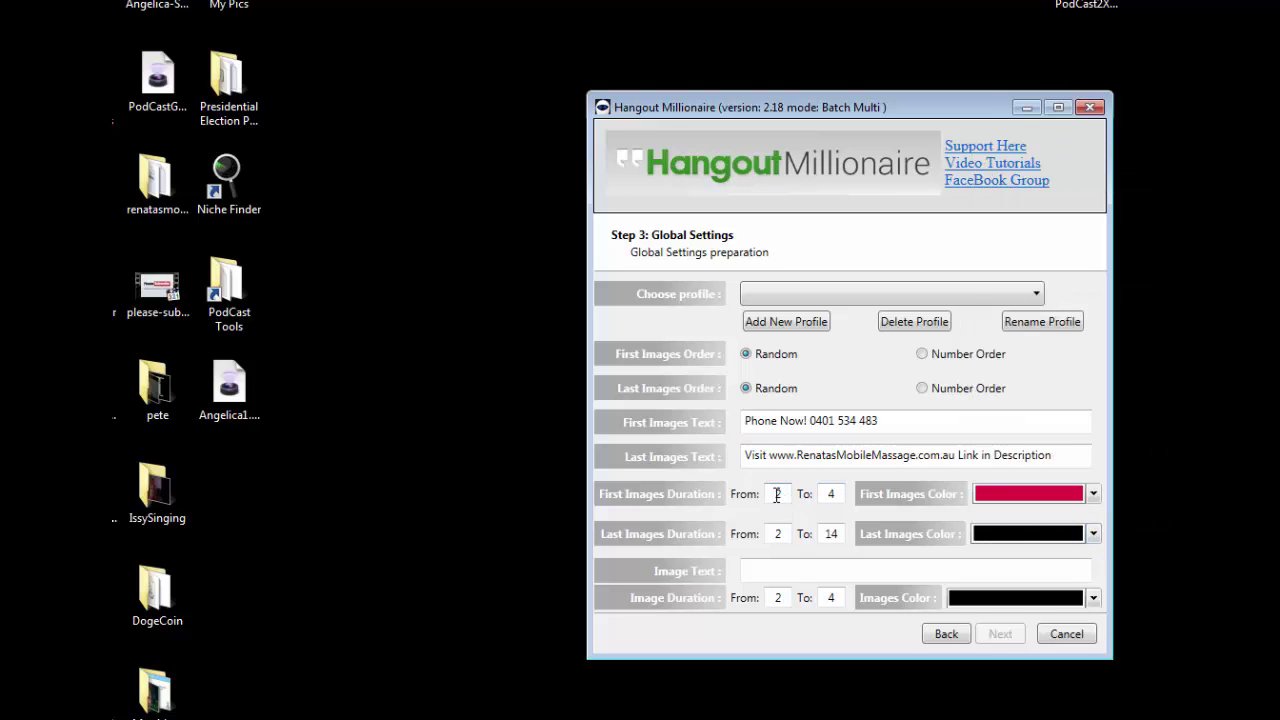
pyautogui.moveTo(776, 494); pyautogui.dragTo(836, 494)
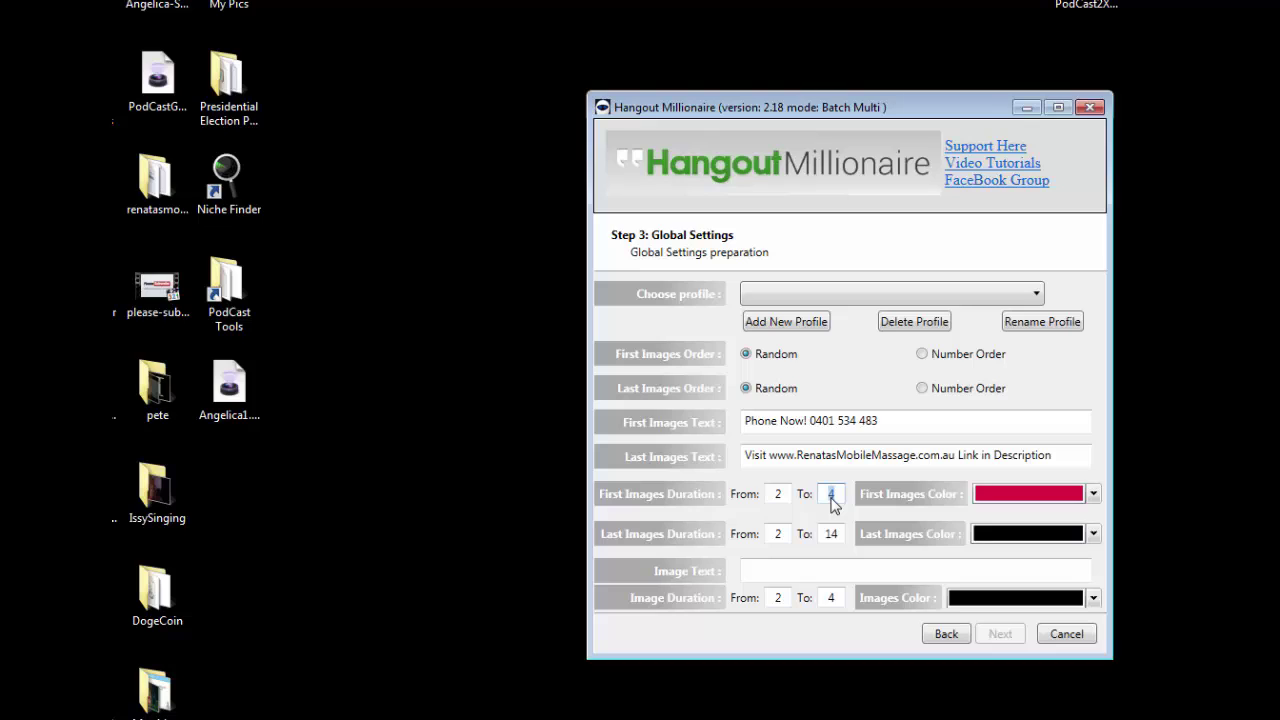
pyautogui.doubleClick(780, 533)
pyautogui.doubleClick(828, 533)
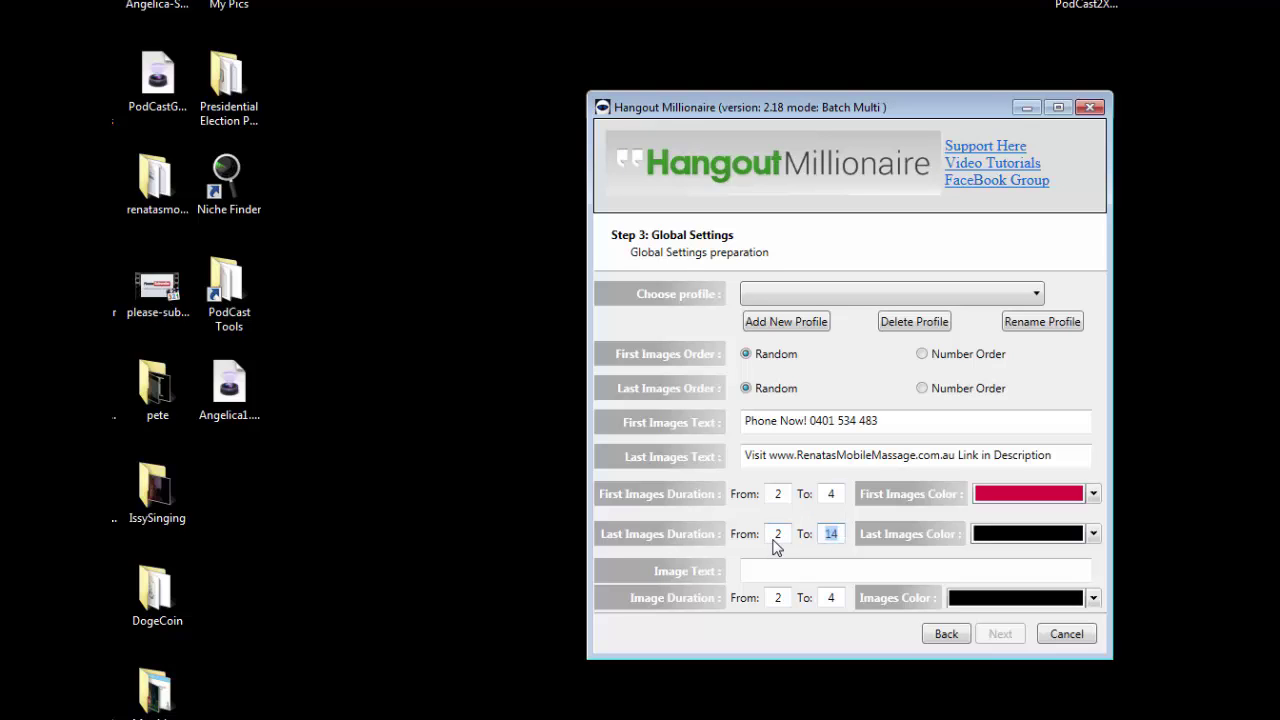
pyautogui.doubleClick(777, 598)
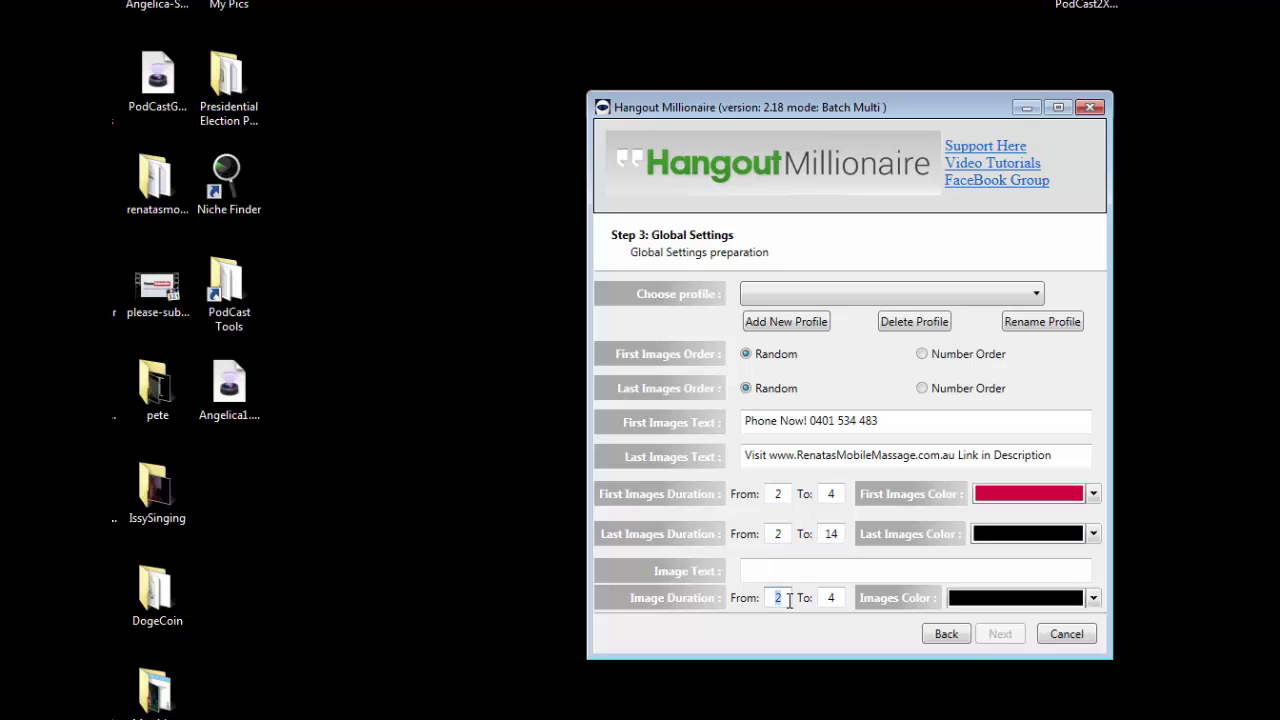
pyautogui.doubleClick(840, 598)
# Step: Continue to the audio settings and examine the MP3 files in the Hangout Millionaire documents folder in details view
pyautogui.click(829, 458)
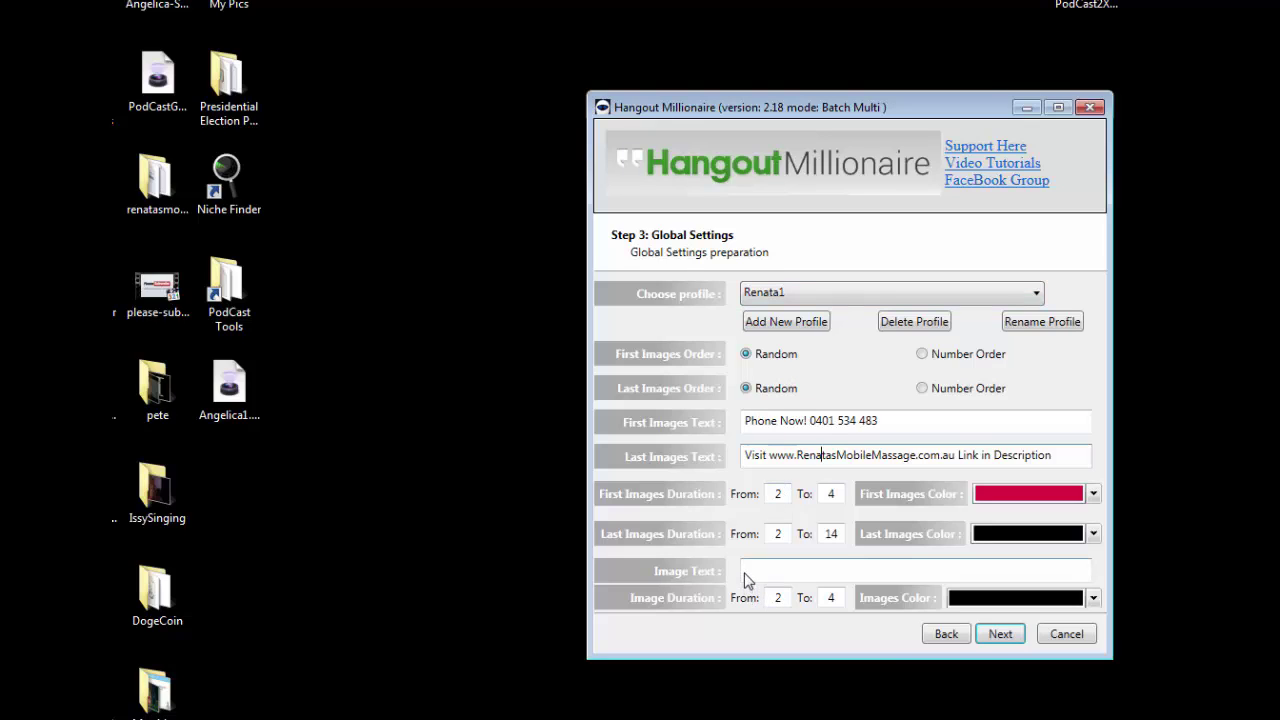
pyautogui.click(1004, 636)
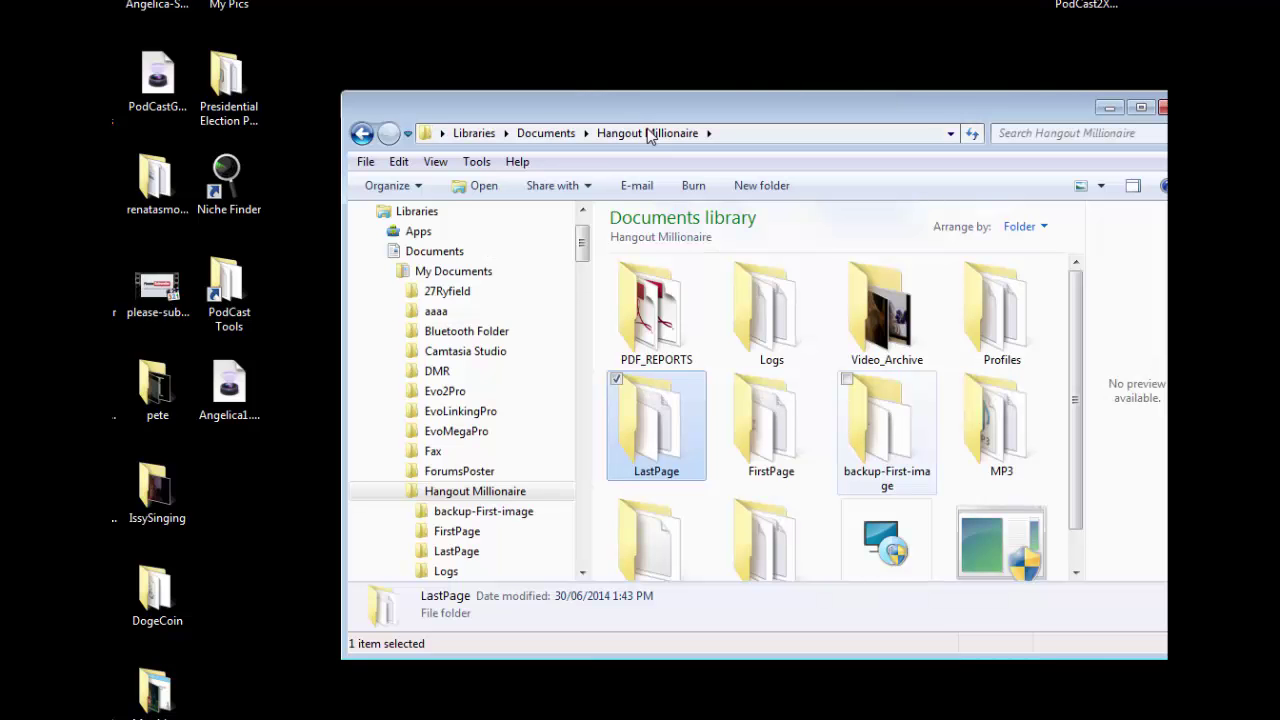
pyautogui.click(1101, 186)
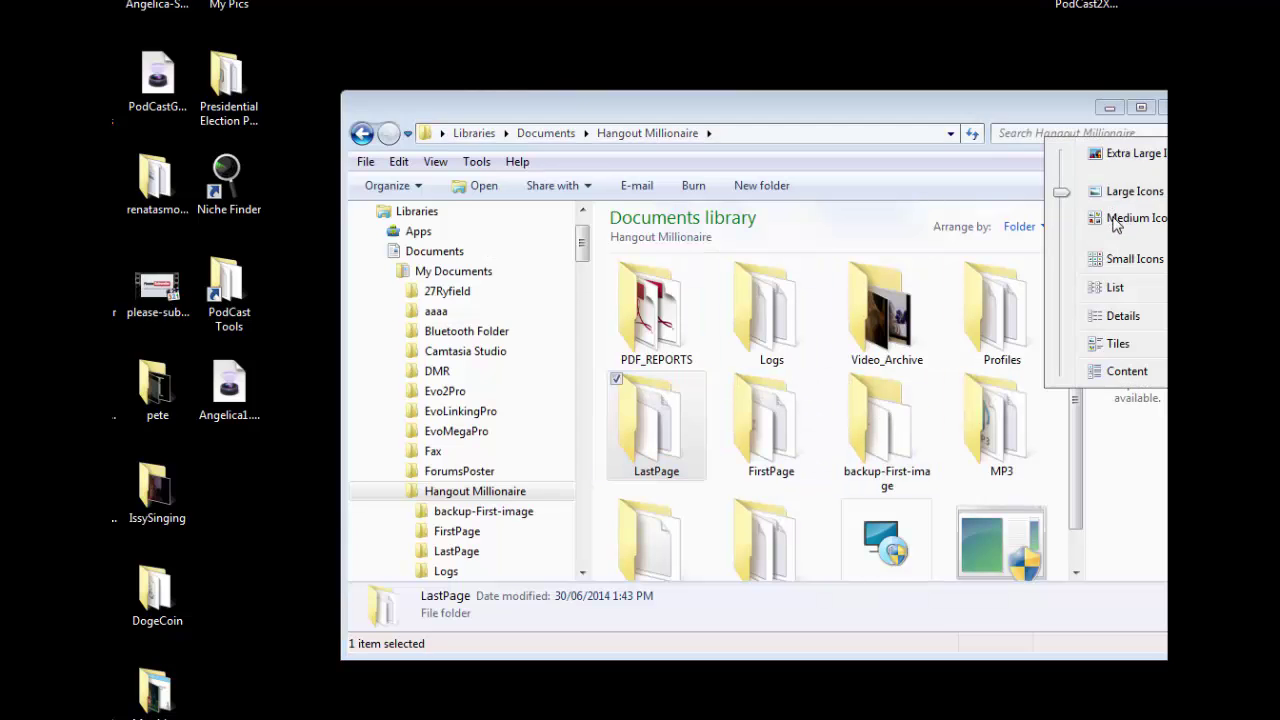
pyautogui.click(1122, 316)
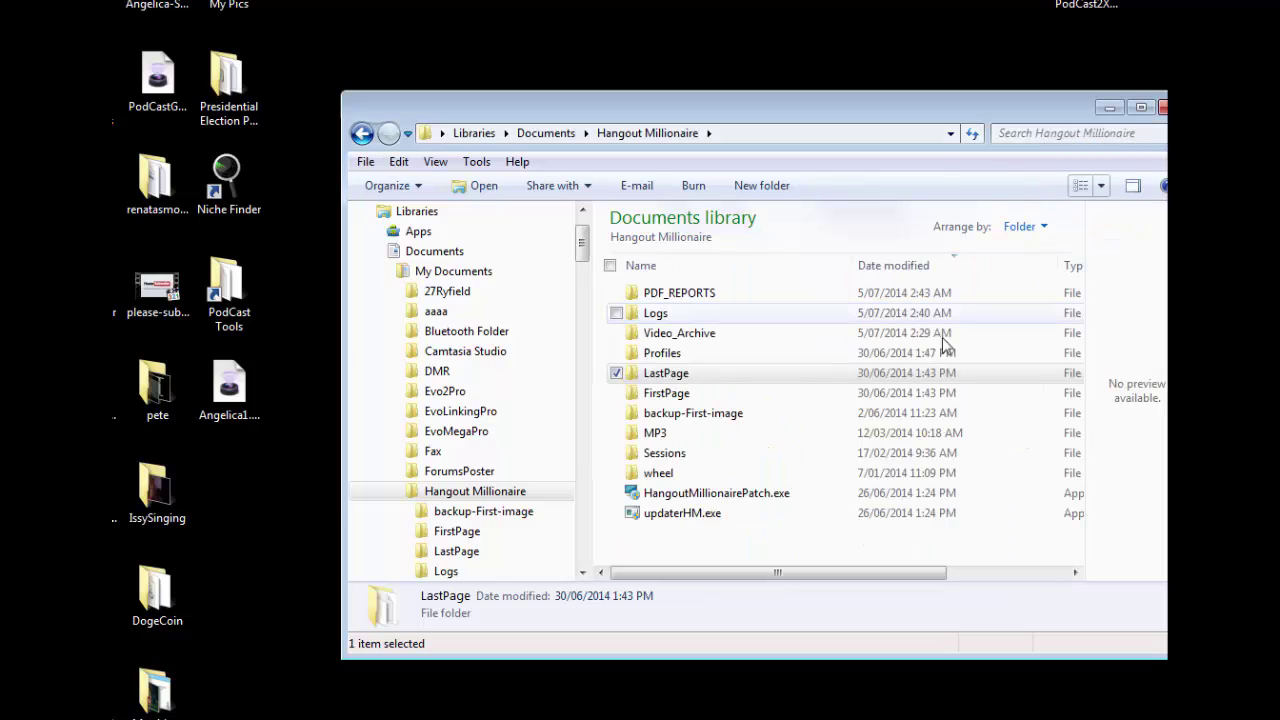
pyautogui.doubleClick(656, 437)
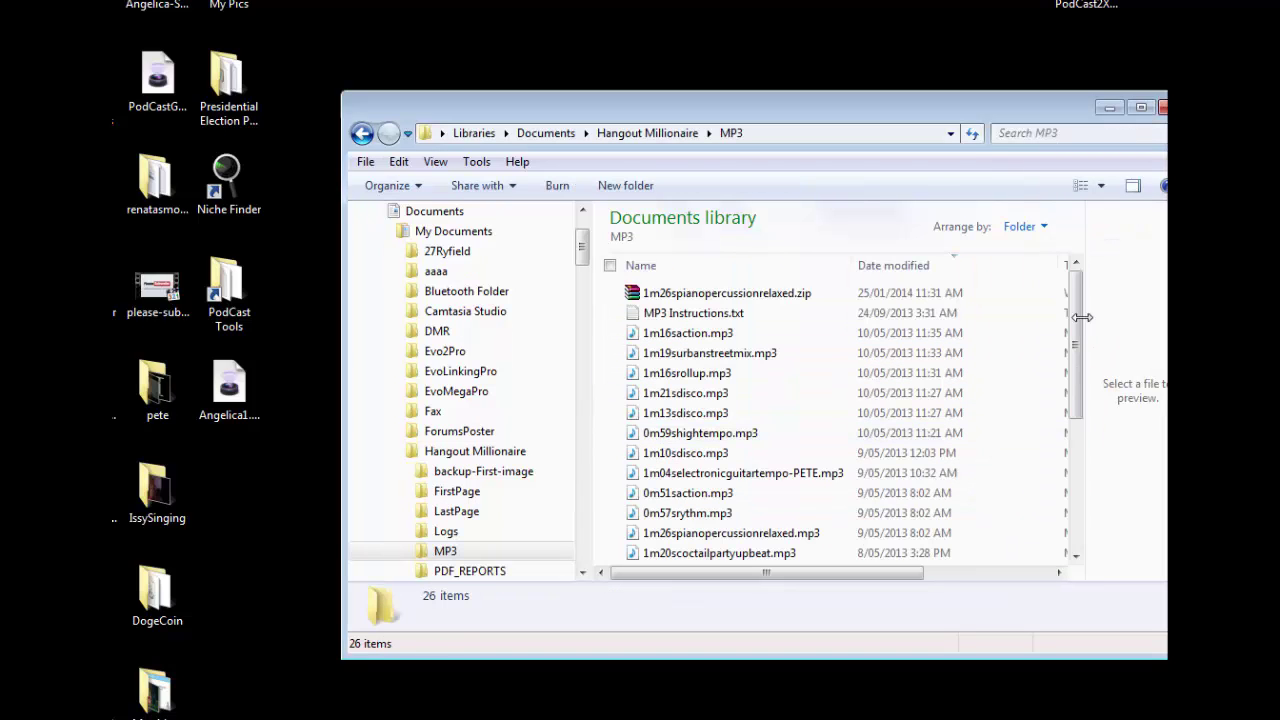
pyautogui.moveTo(1077, 318); pyautogui.dragTo(1078, 290)
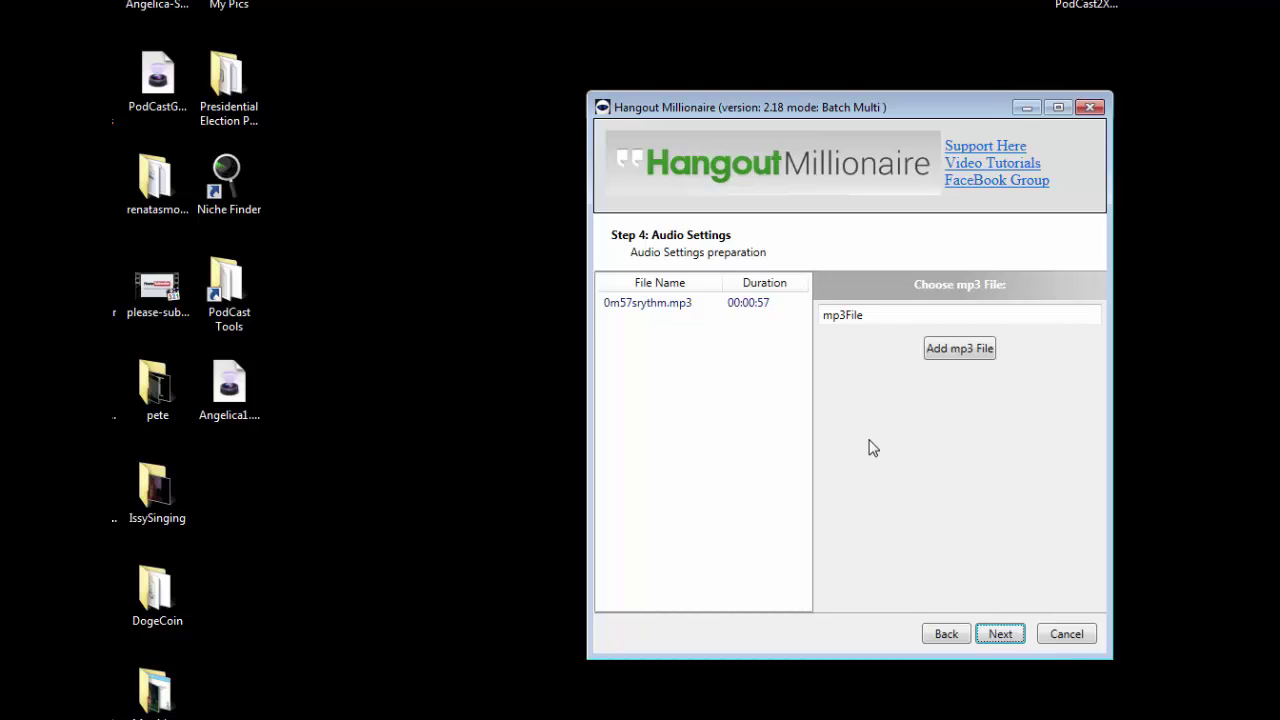
# Step: Advance from the audio settings to the video posting settings, toggling Tumblr posting off and back on in the accounts settings
pyautogui.click(1001, 634)
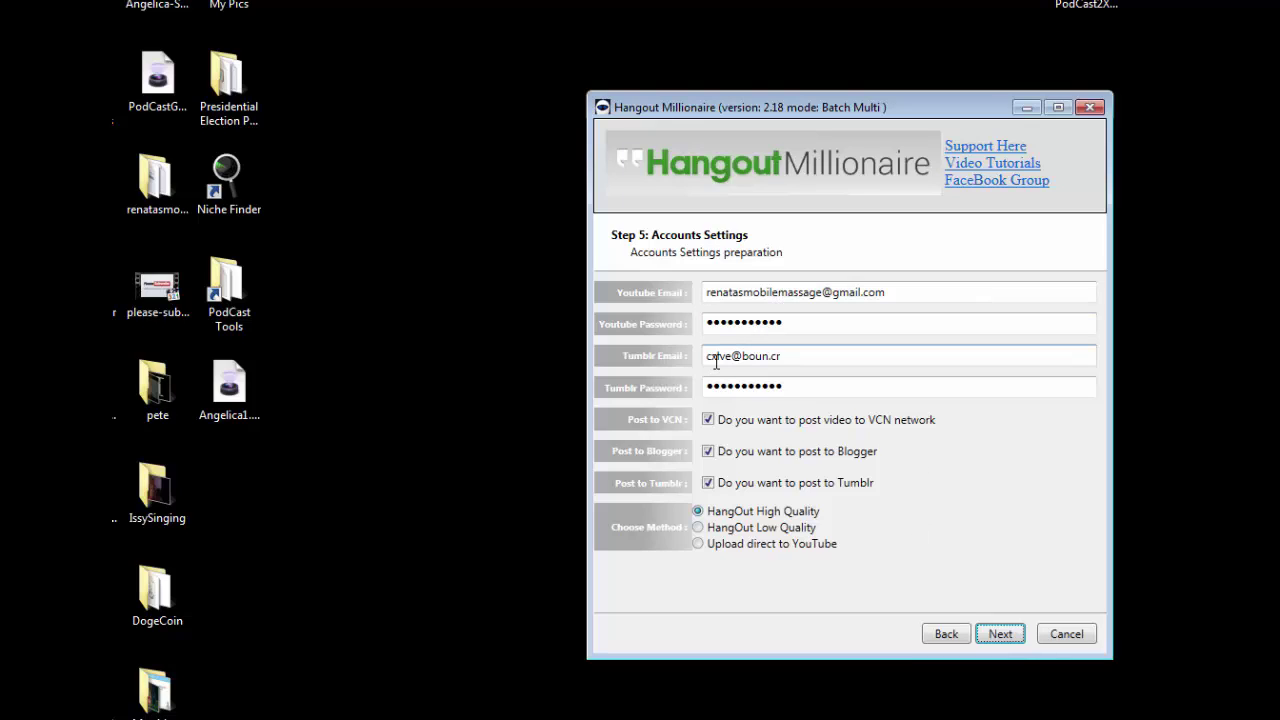
pyautogui.click(708, 423)
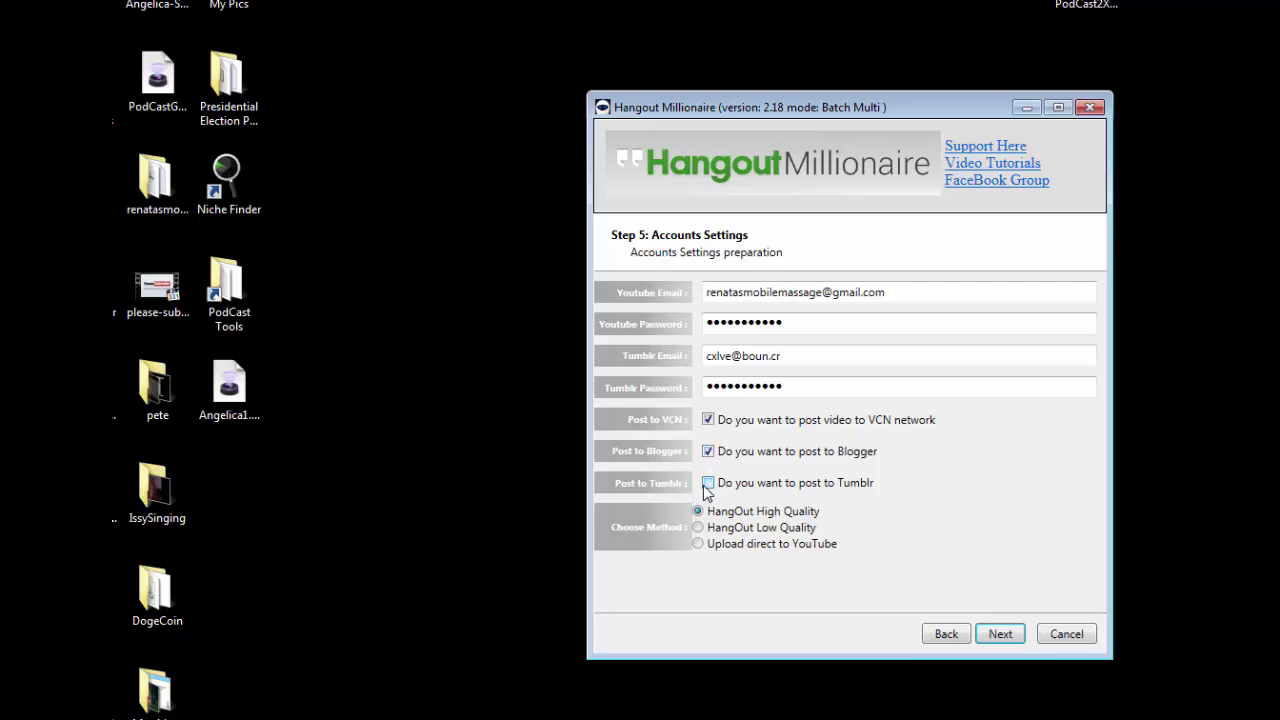
pyautogui.click(707, 483)
pyautogui.click(1001, 634)
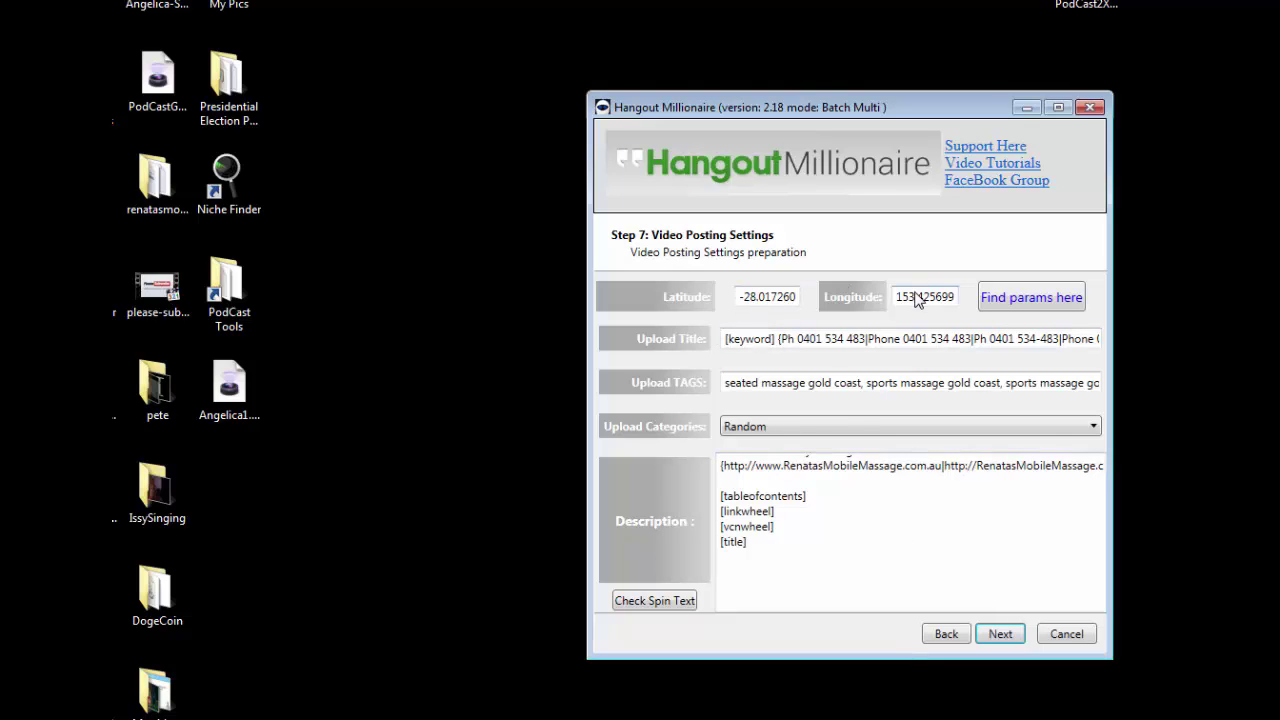
# Step: Look up the latitude and longitude of "gold coast australia" on iTouchMap and return to the video posting settings
pyautogui.click(1035, 307)
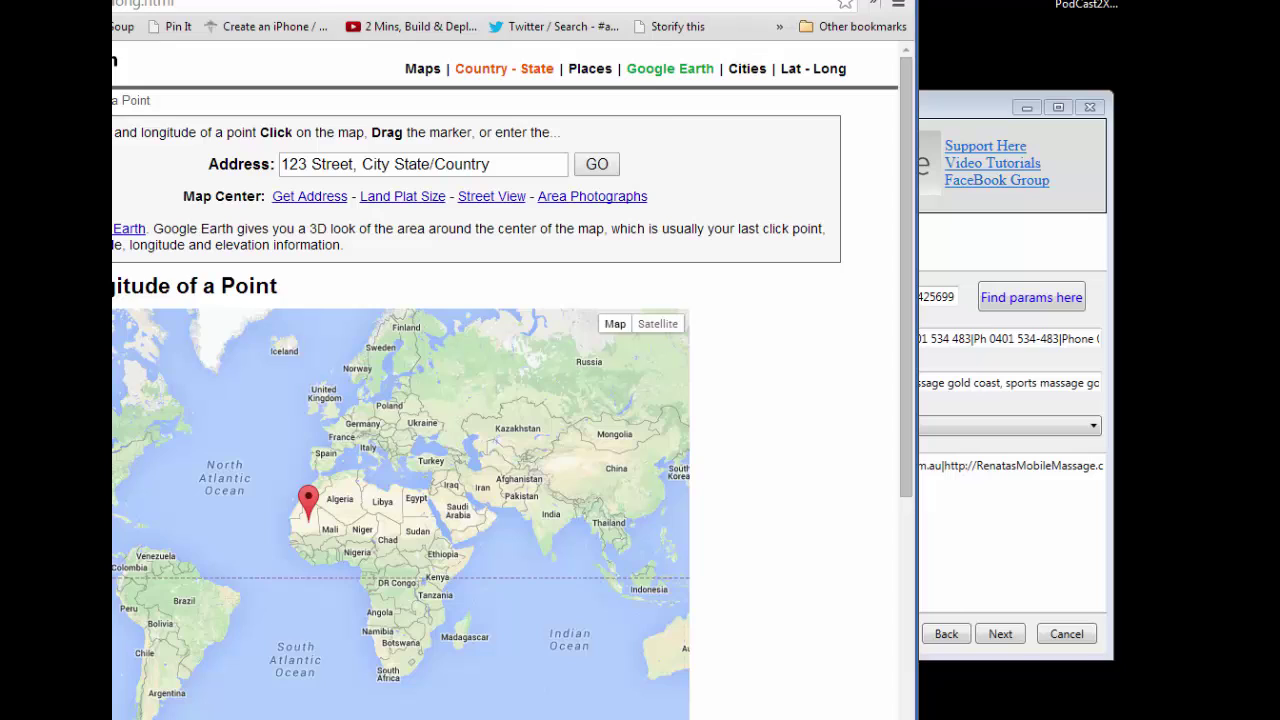
pyautogui.press('super+Up')
pyautogui.moveTo(760, 5)
pyautogui.mouseDown()
pyautogui.moveTo(740, 5)
pyautogui.moveTo(765, 9)
pyautogui.mouseUp()
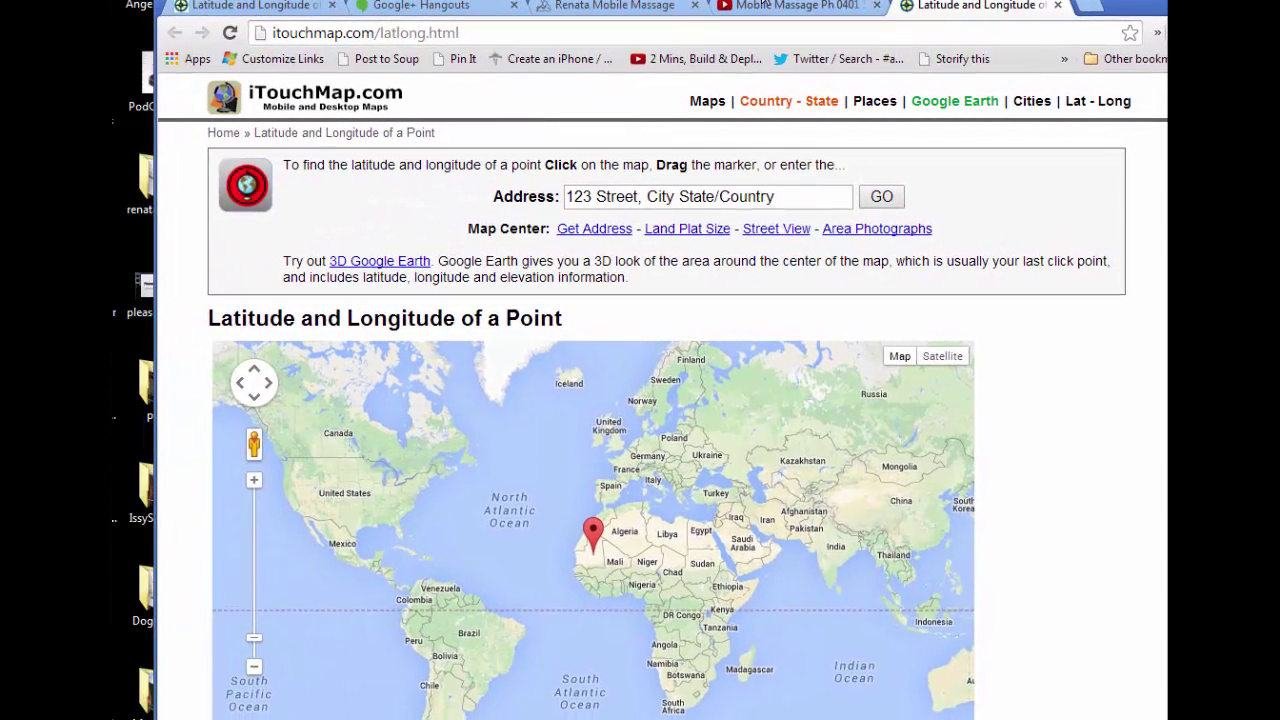
pyautogui.click(786, 200)
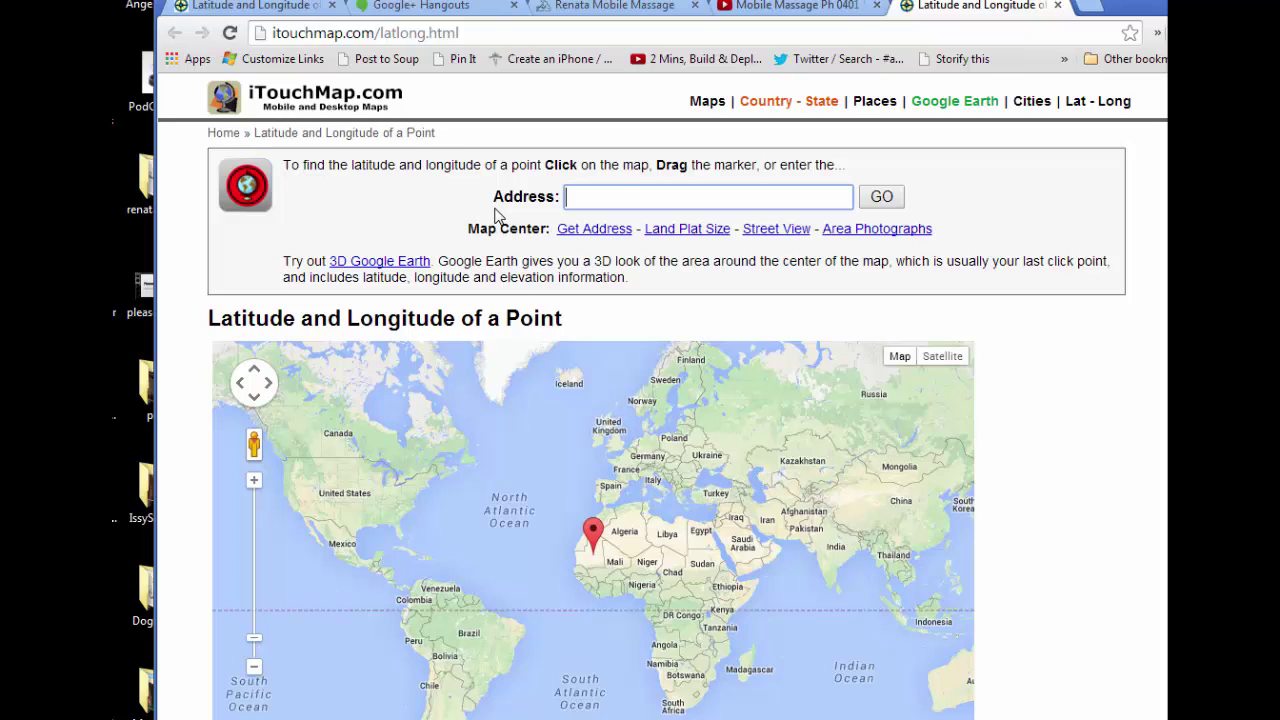
pyautogui.write('gold coast australia')
pyautogui.press('Return')
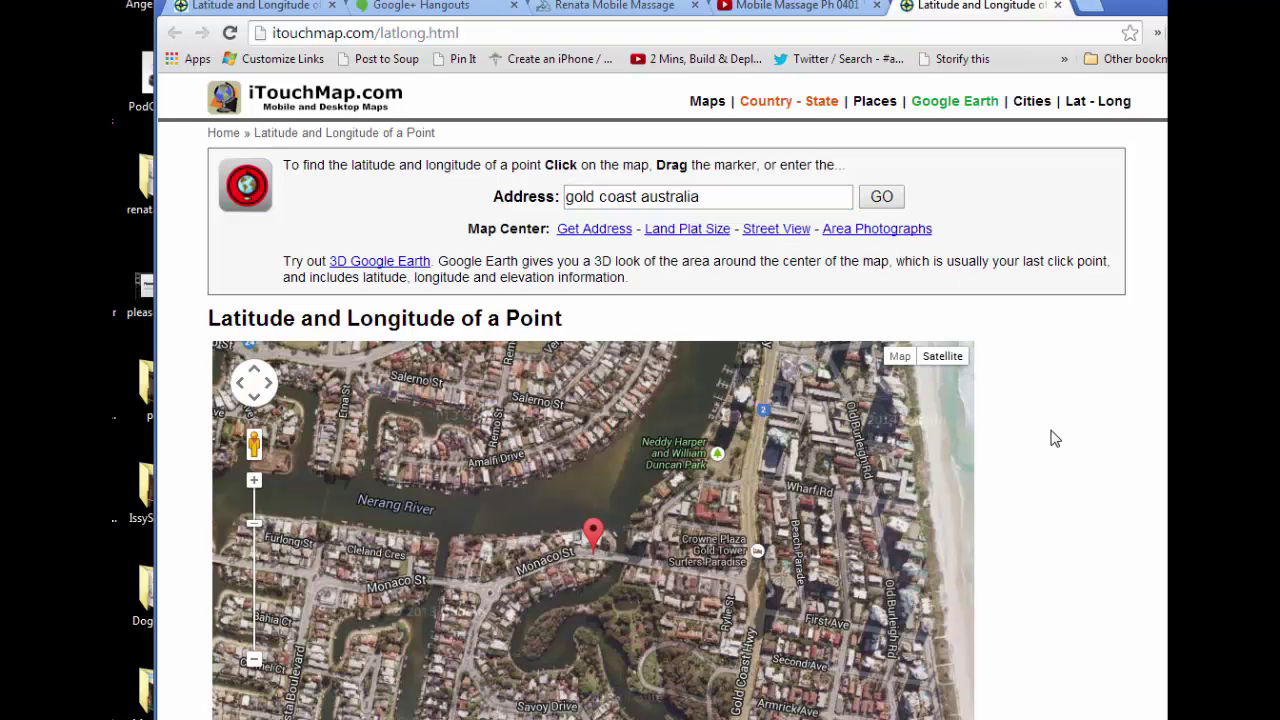
pyautogui.scroll(-5, 1050, 438)
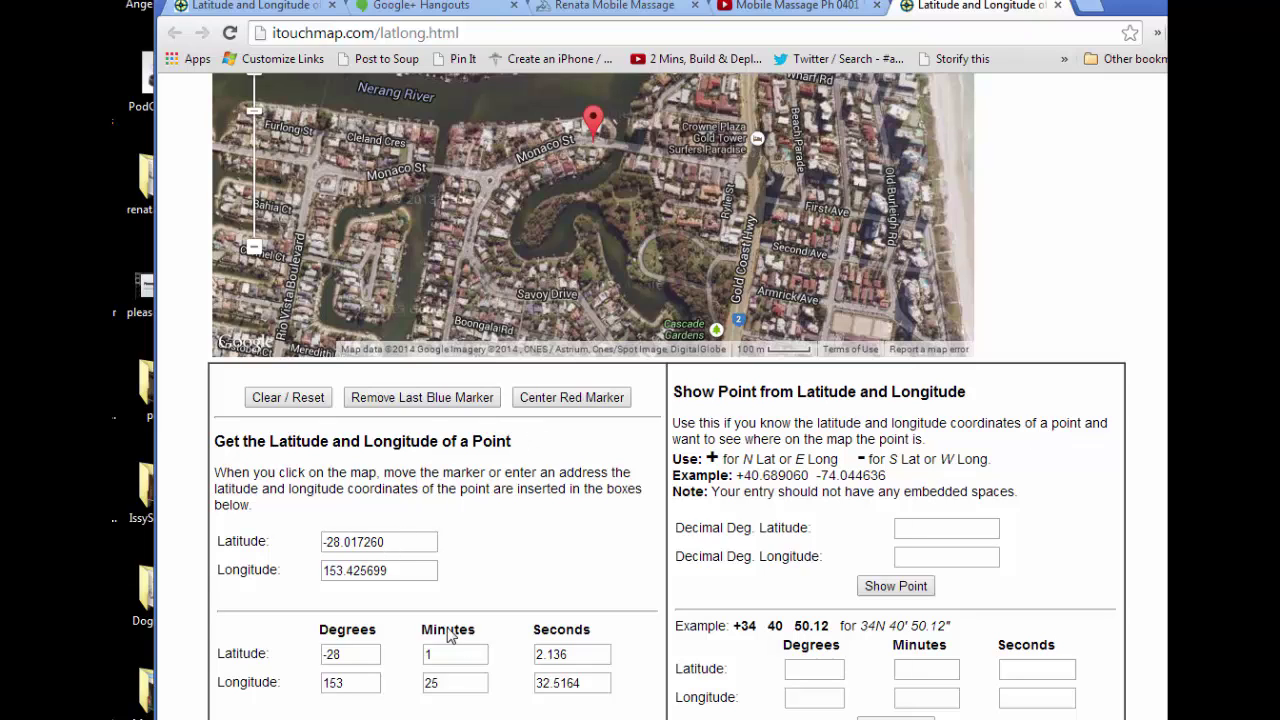
pyautogui.hotkey('alt', 'Tab')
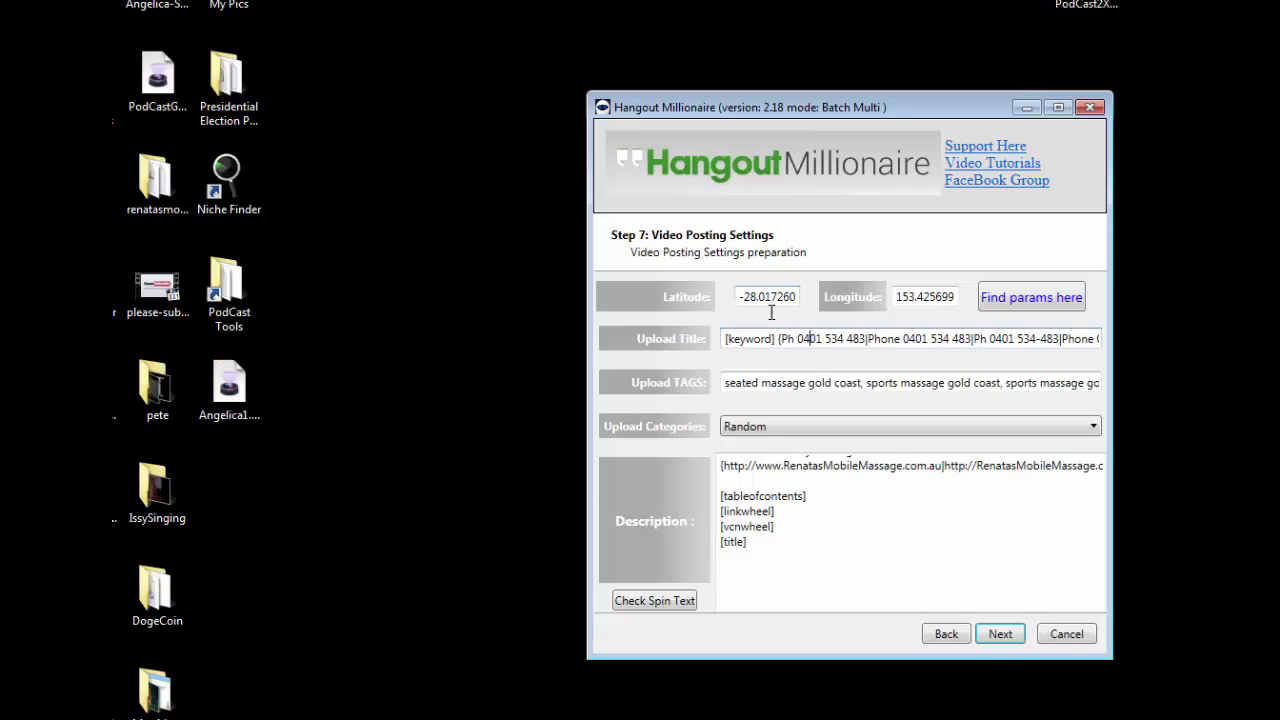
# Step: Copy the whole upload title into an empty Notepad document and add two line breaks below it
pyautogui.click(772, 338)
pyautogui.hotkey('ctrl', 'a')
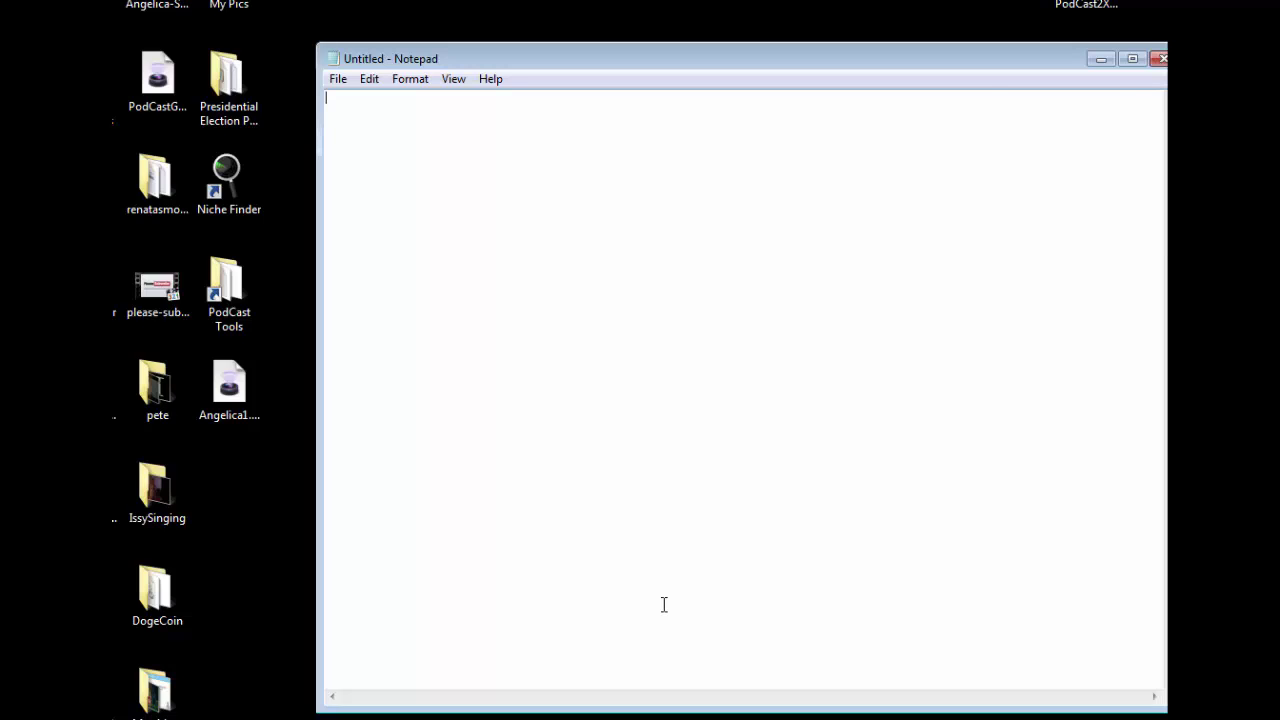
pyautogui.hotkey('ctrl', 'v')
pyautogui.press('Home')
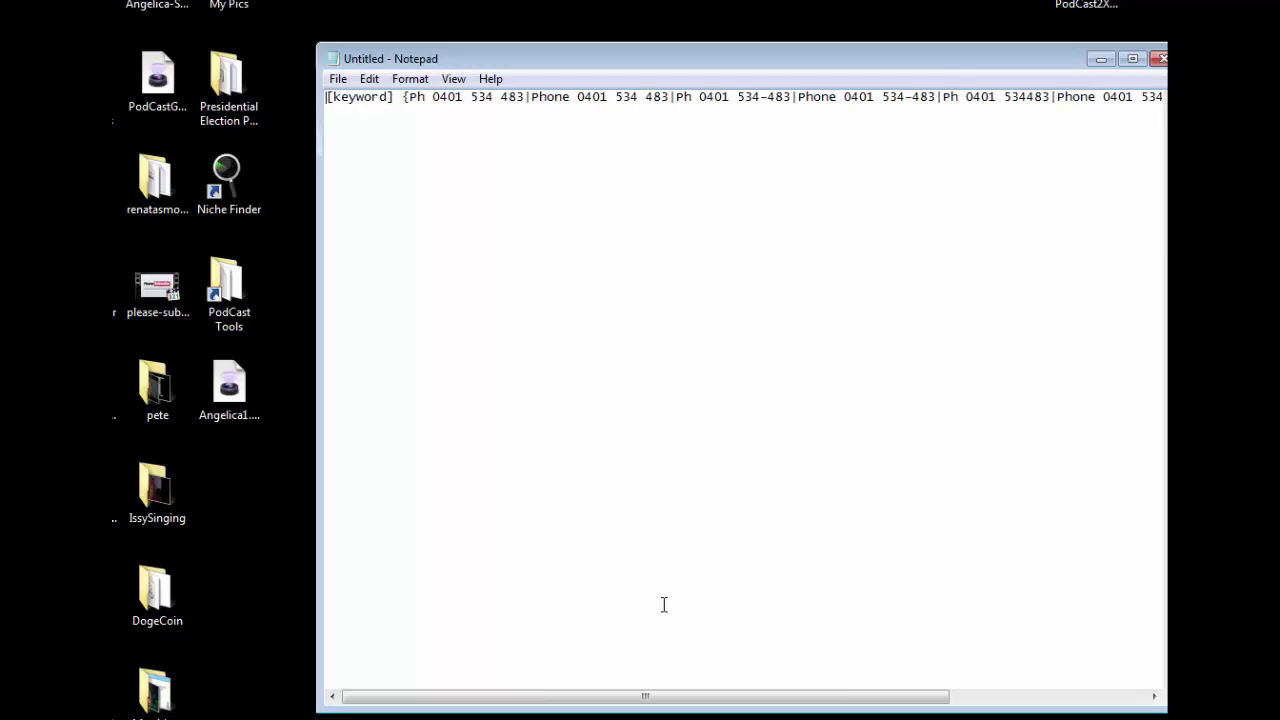
pyautogui.moveTo(318, 339); pyautogui.dragTo(175, 314)
pyautogui.press('End')
pyautogui.press('Return')
pyautogui.press('Return')
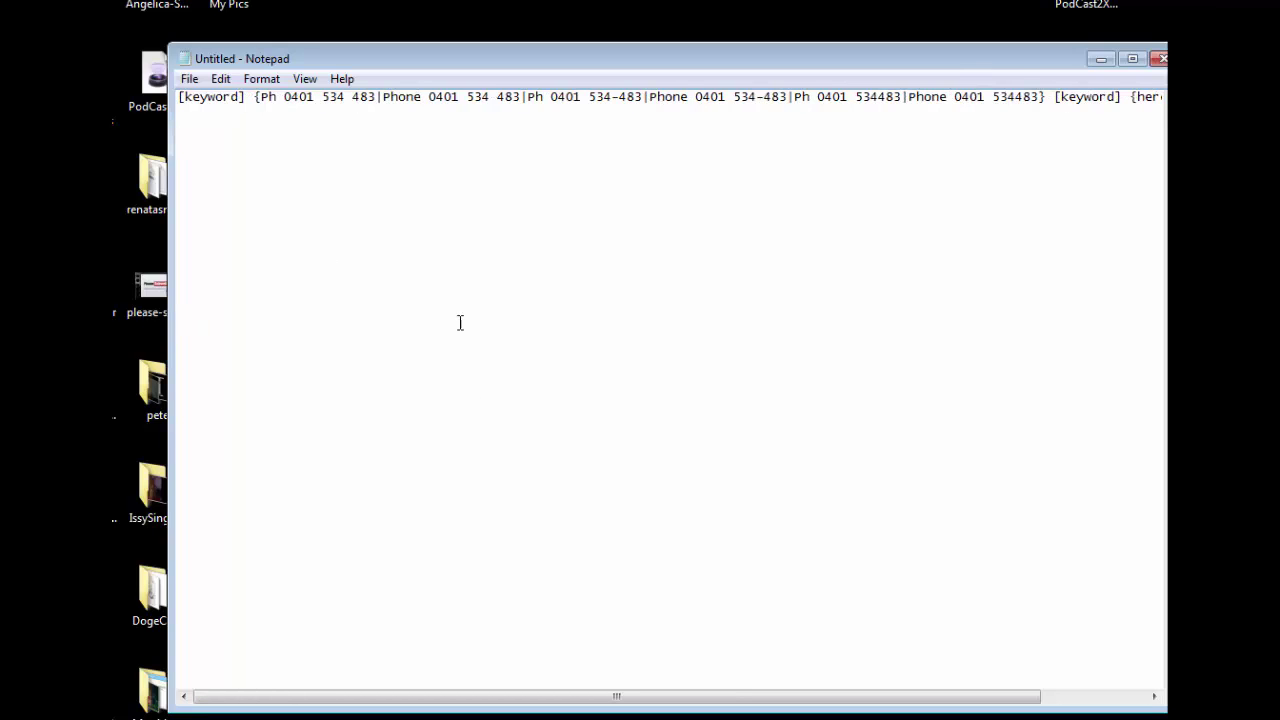
# Step: Cut the entire video description and paste it into Notepad below the upload title
pyautogui.hotkey('alt', 'Tab')
pyautogui.click(808, 532)
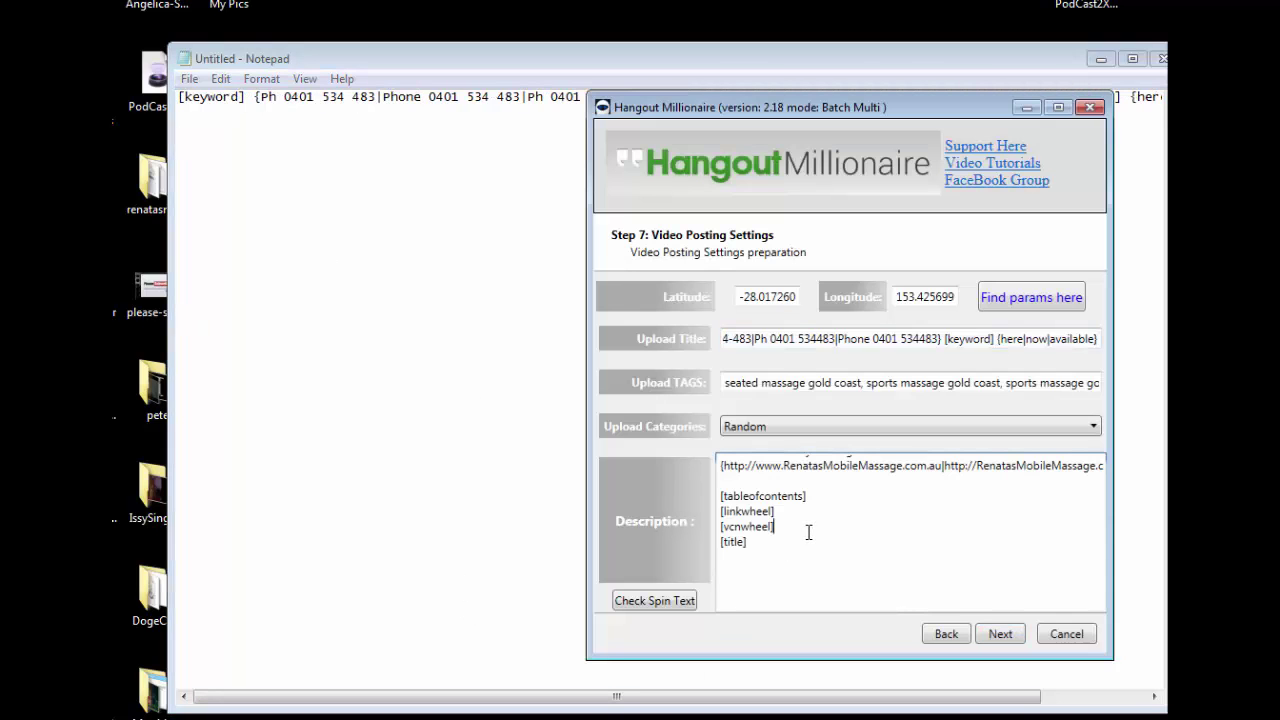
pyautogui.hotkey('ctrl', 'a')
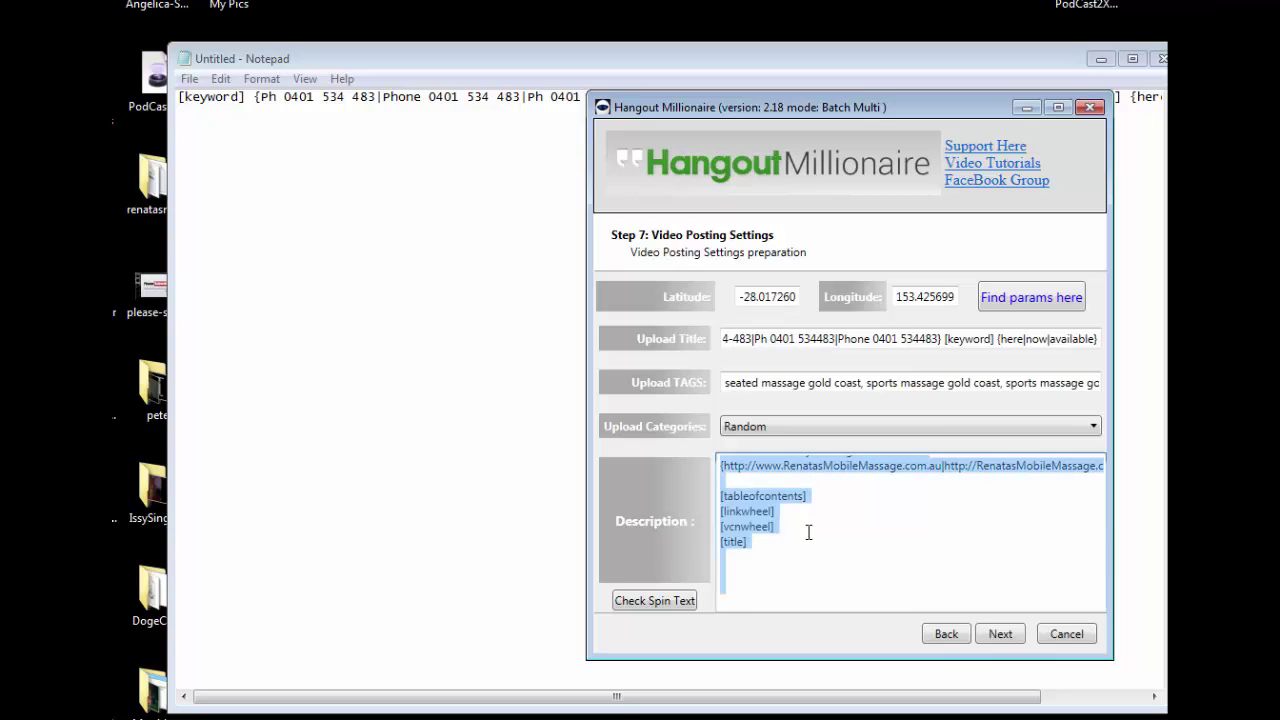
pyautogui.hotkey('ctrl', 'x')
pyautogui.click(326, 404)
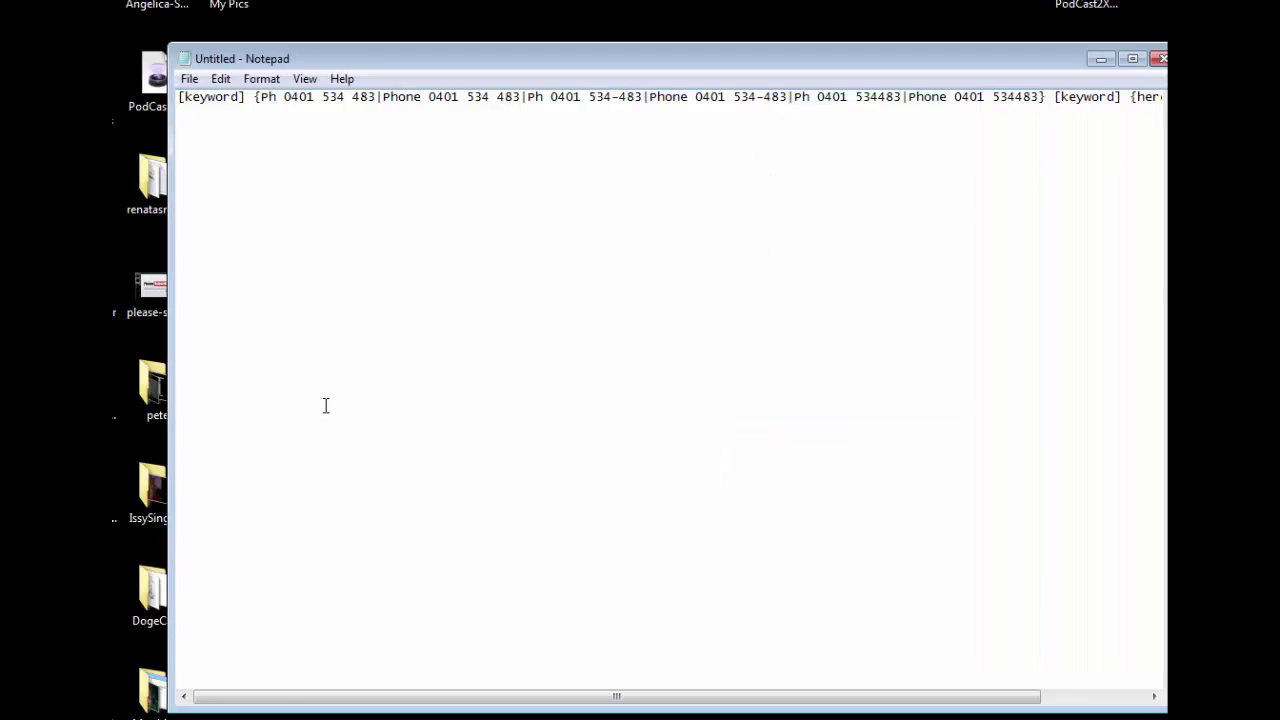
pyautogui.hotkey('ctrl', 'v')
pyautogui.hotkey('ctrl', 'Home')
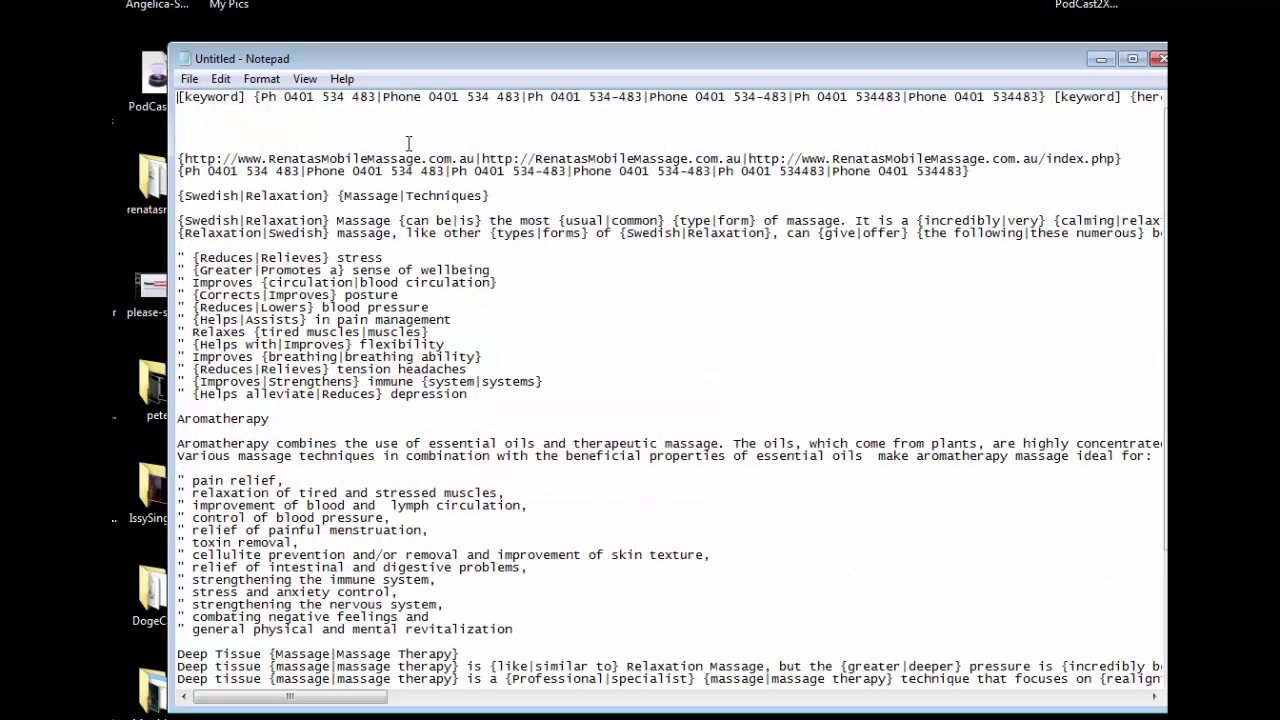
# Step: Copy the spin-text title line from Notepad into the emptied video description
pyautogui.hotkey('shift', 'End')
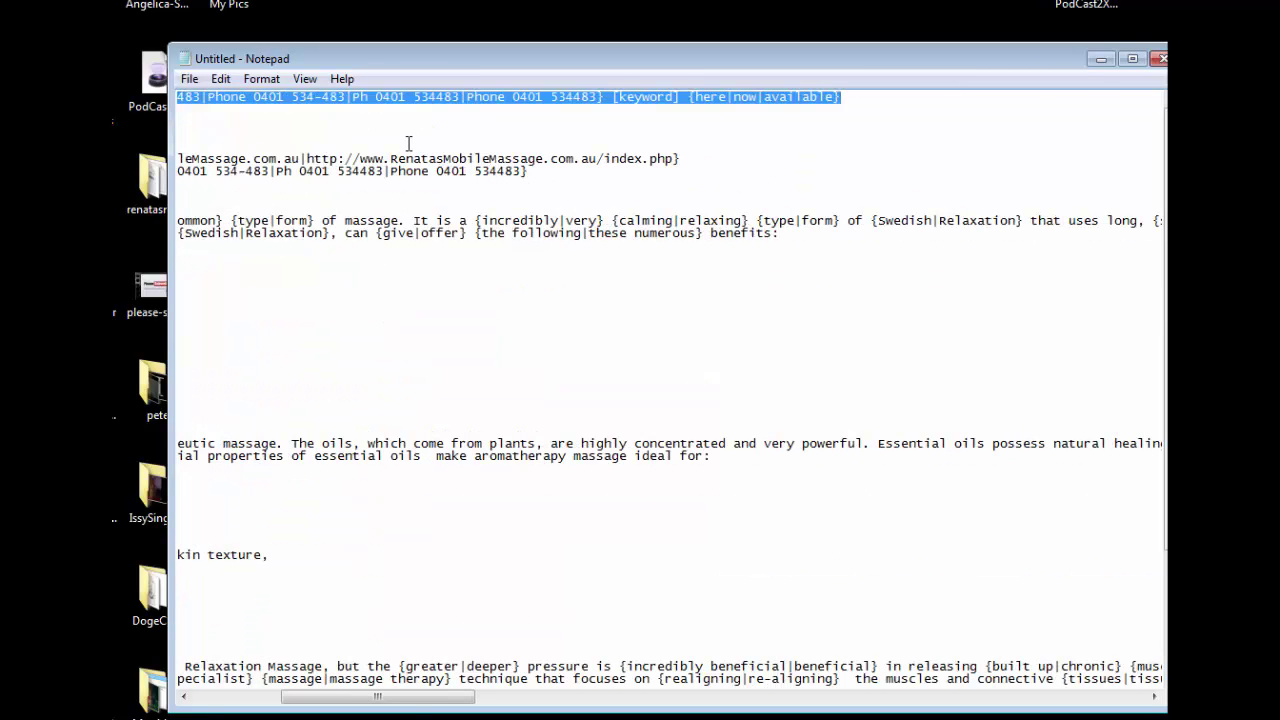
pyautogui.hotkey('alt', 'Tab')
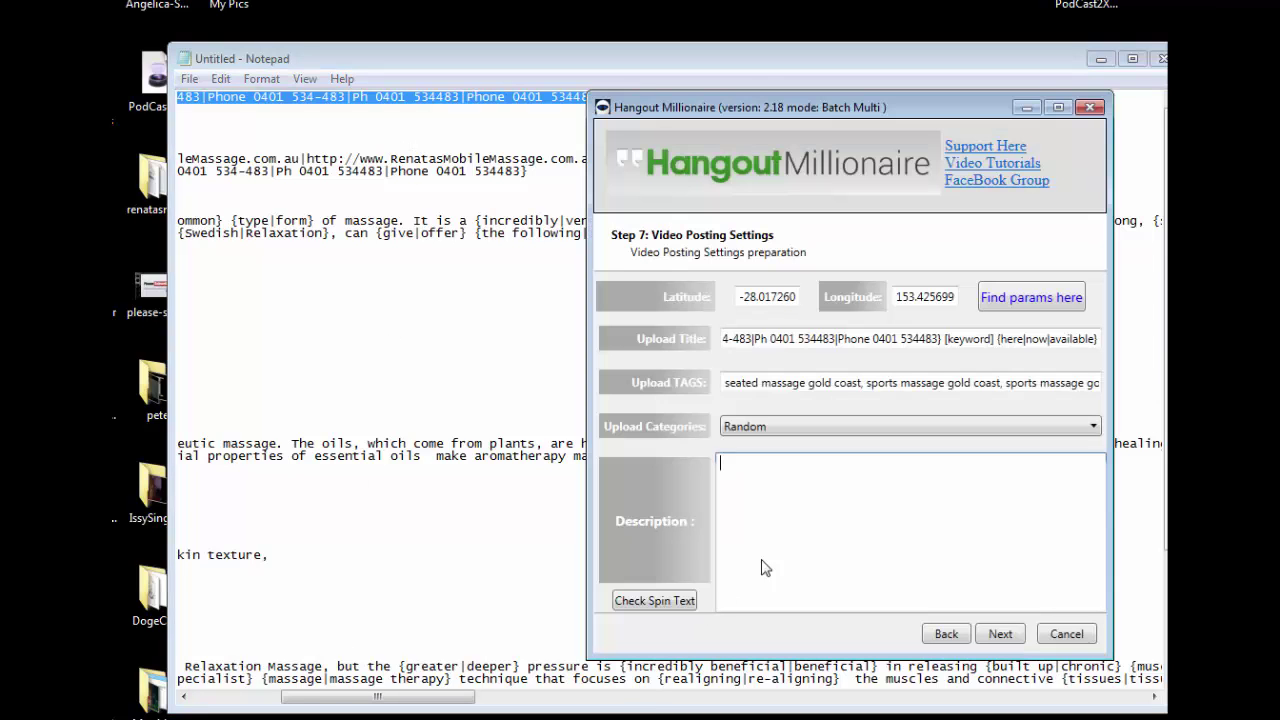
pyautogui.hotkey('ctrl', 'v')
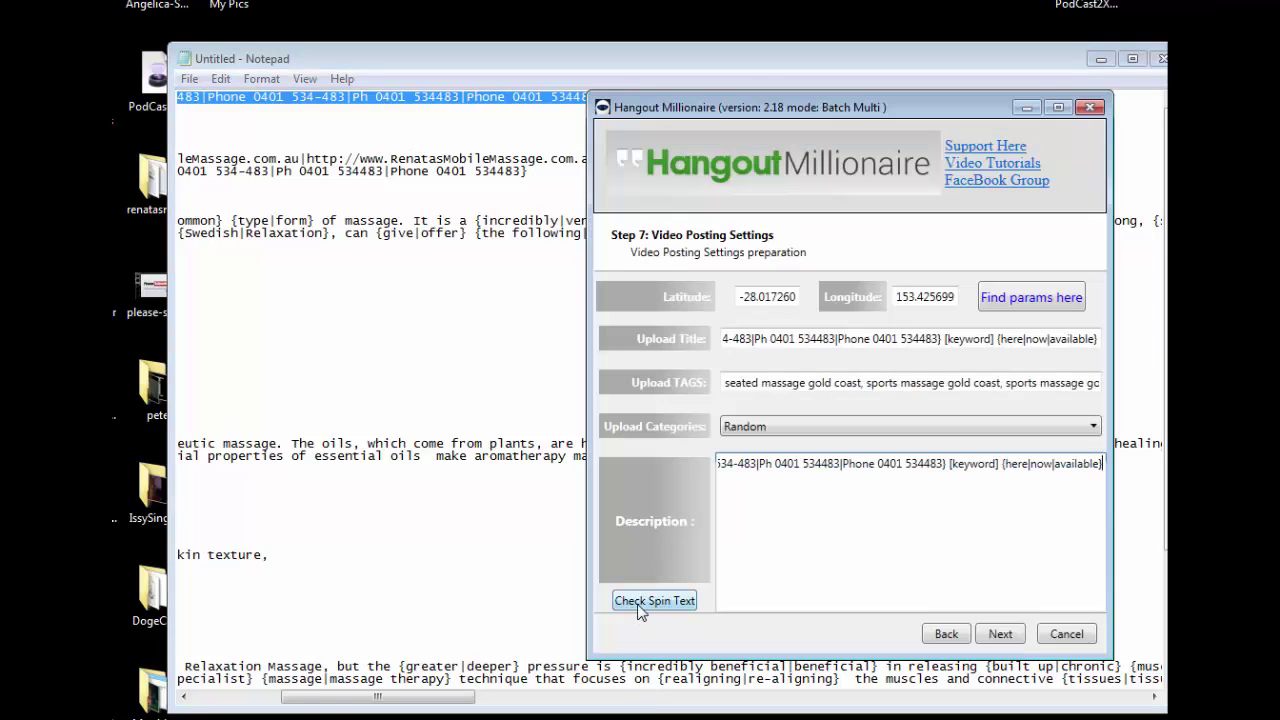
# Step: Check the description's spin text, generating repeated variations in the spin test form, and move the form aside
pyautogui.click(686, 600)
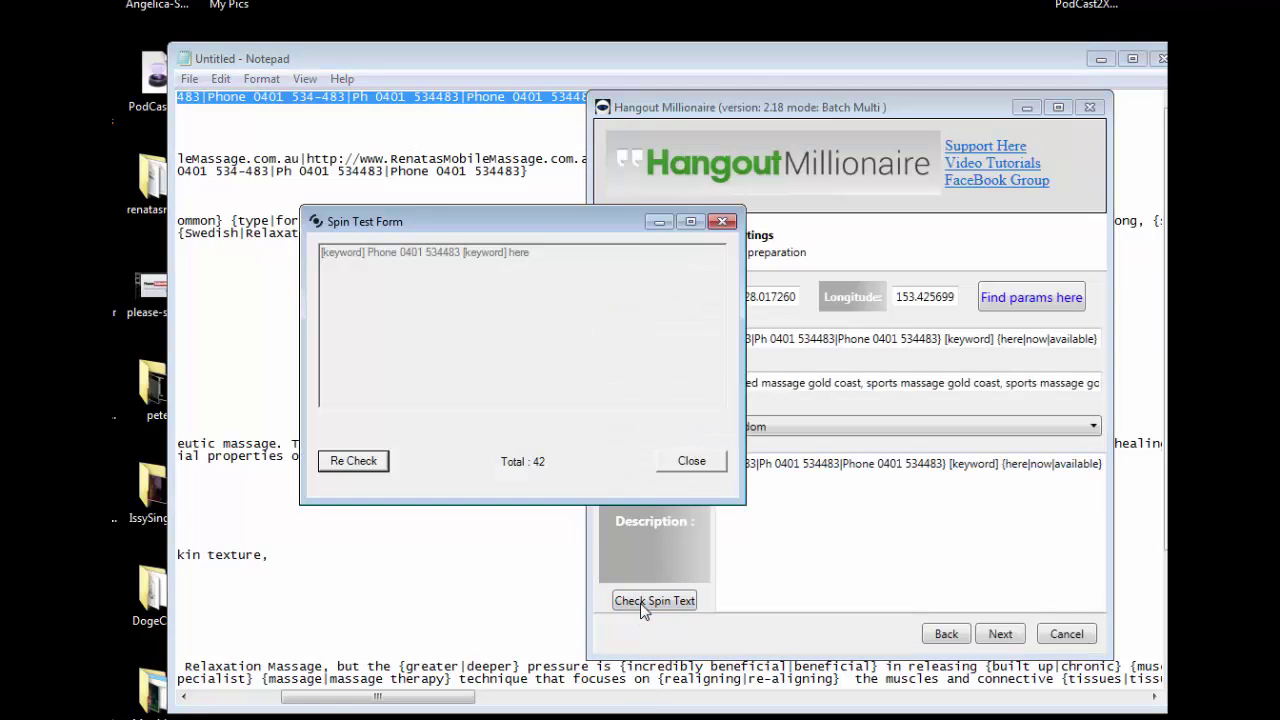
pyautogui.click(340, 468)
pyautogui.click(345, 468)
pyautogui.click(349, 468)
pyautogui.click(349, 468)
pyautogui.click(349, 468)
pyautogui.click(349, 468)
pyautogui.click(349, 468)
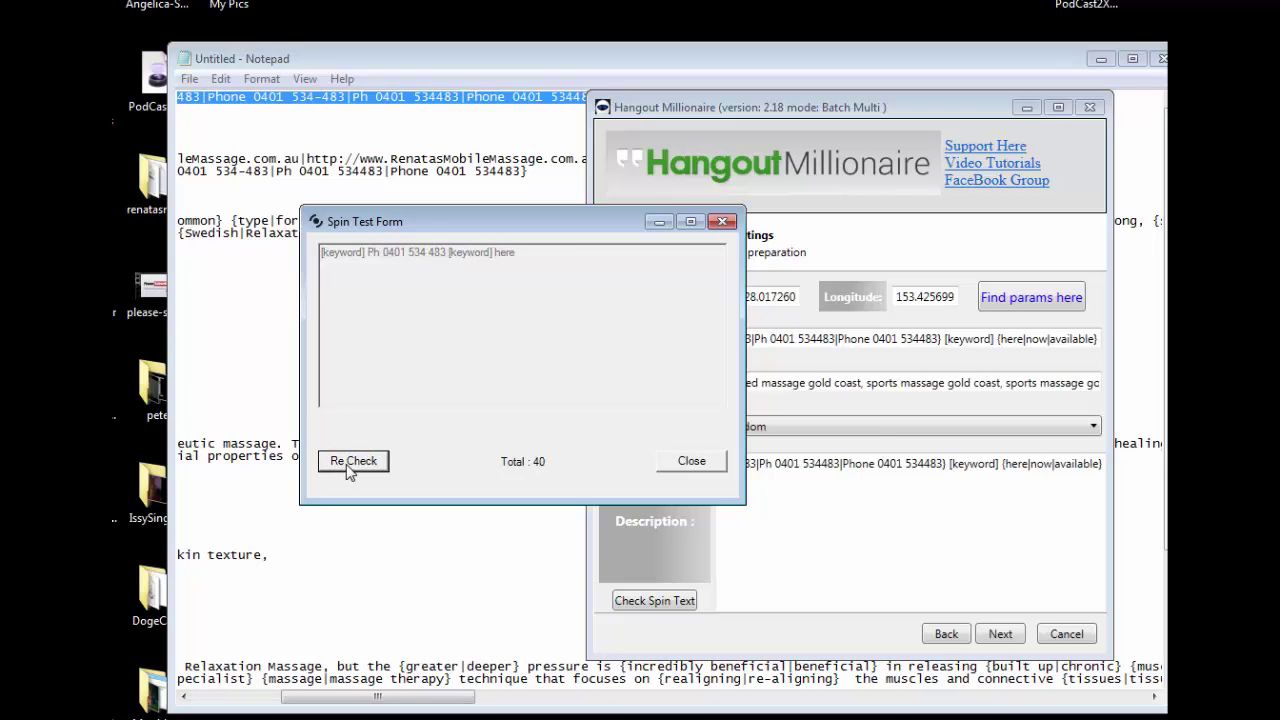
pyautogui.click(349, 468)
pyautogui.click(349, 468)
pyautogui.click(349, 468)
pyautogui.click(349, 468)
pyautogui.moveTo(529, 223); pyautogui.dragTo(599, 322)
# Step: Switch to Notepad and select the complete braced group of phone number variations in the title line
pyautogui.moveTo(479, 282); pyautogui.dragTo(477, 282)
pyautogui.click(481, 282)
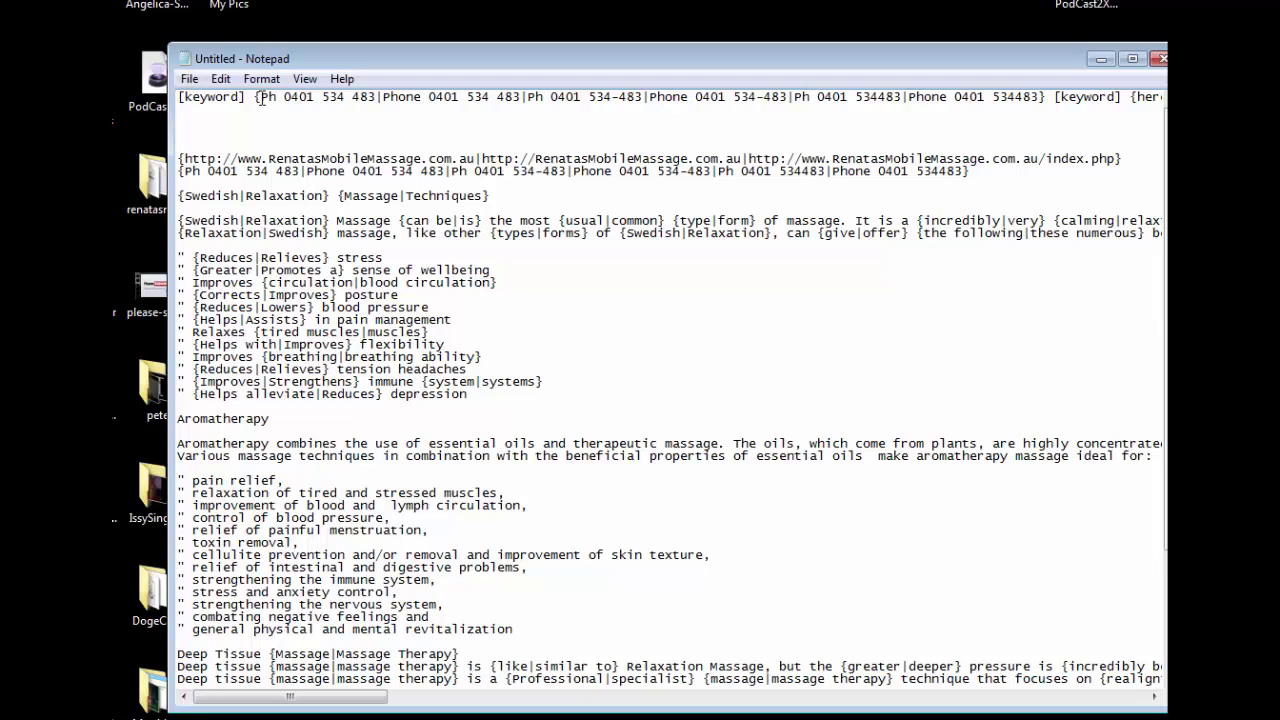
pyautogui.hotkey('shift', 'Right')
pyautogui.hotkey('shift', 'Right')
pyautogui.hotkey('shift', 'Right')
pyautogui.hotkey('shift', 'Right')
pyautogui.hotkey('shift', 'Right')
pyautogui.hotkey('shift', 'Right')
pyautogui.hotkey('shift', 'Right')
pyautogui.hotkey('shift', 'Right')
pyautogui.hotkey('shift', 'Right')
pyautogui.hotkey('shift', 'Right')
pyautogui.hotkey('shift', 'Right')
pyautogui.hotkey('shift', 'Right')
pyautogui.hotkey('shift', 'Right')
pyautogui.hotkey('shift', 'Right')
pyautogui.hotkey('shift', 'Right')
pyautogui.hotkey('shift', 'Right')
pyautogui.hotkey('shift', 'Right')
pyautogui.hotkey('shift', 'Right')
pyautogui.hotkey('shift', 'Right')
pyautogui.hotkey('shift', 'Right')
pyautogui.hotkey('shift', 'Right')
pyautogui.hotkey('shift', 'Right')
pyautogui.hotkey('shift', 'Right')
pyautogui.hotkey('shift', 'Right')
pyautogui.hotkey('shift', 'Right')
pyautogui.hotkey('shift', 'Right')
pyautogui.hotkey('shift', 'Right')
pyautogui.hotkey('shift', 'Right')
pyautogui.hotkey('shift', 'Right')
pyautogui.hotkey('shift', 'Right')
pyautogui.hotkey('shift', 'Right')
pyautogui.hotkey('shift', 'Right')
pyautogui.hotkey('shift', 'Right')
pyautogui.hotkey('shift', 'Right')
pyautogui.hotkey('shift', 'Right')
pyautogui.hotkey('shift', 'Right')
pyautogui.hotkey('shift', 'Right')
pyautogui.hotkey('shift', 'Right')
pyautogui.hotkey('shift', 'Right')
pyautogui.hotkey('shift', 'Right')
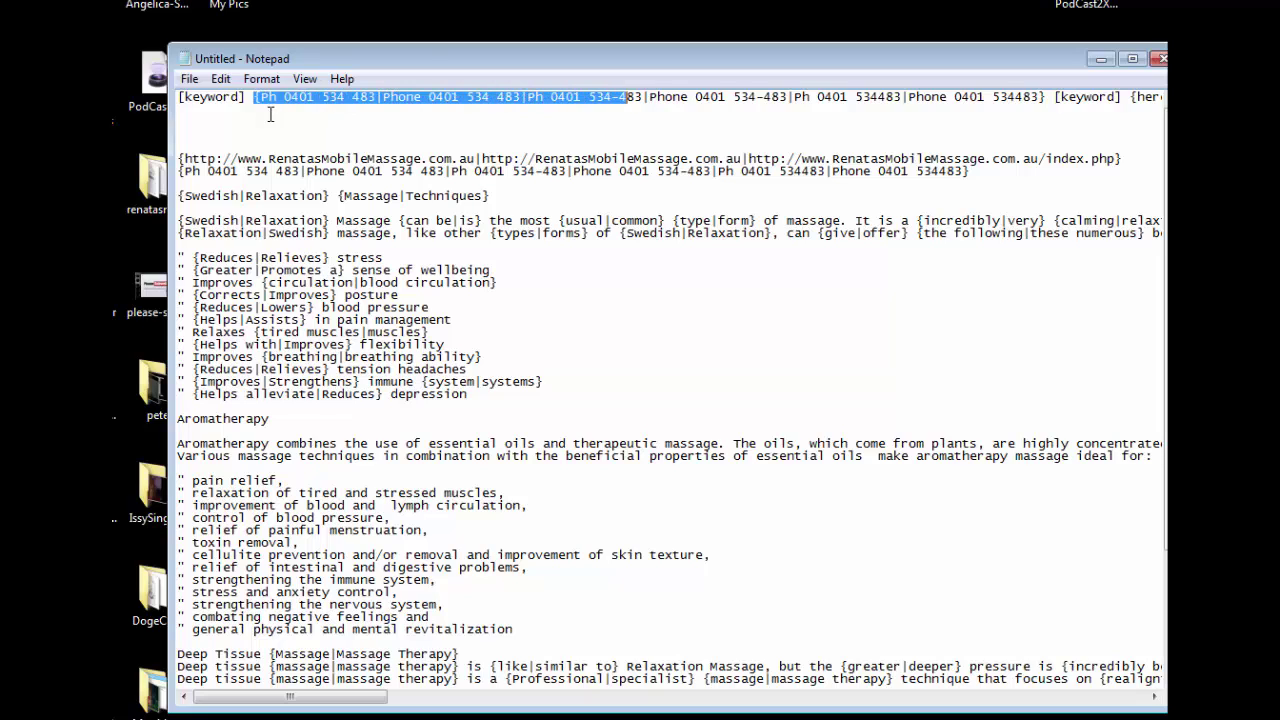
pyautogui.hotkey('shift', 'Right')
pyautogui.hotkey('shift', 'Right')
pyautogui.hotkey('shift', 'Right')
pyautogui.hotkey('shift', 'Right')
pyautogui.hotkey('shift', 'Right')
pyautogui.hotkey('shift', 'Right')
pyautogui.hotkey('shift', 'Right')
pyautogui.hotkey('shift', 'Right')
pyautogui.hotkey('shift', 'Right')
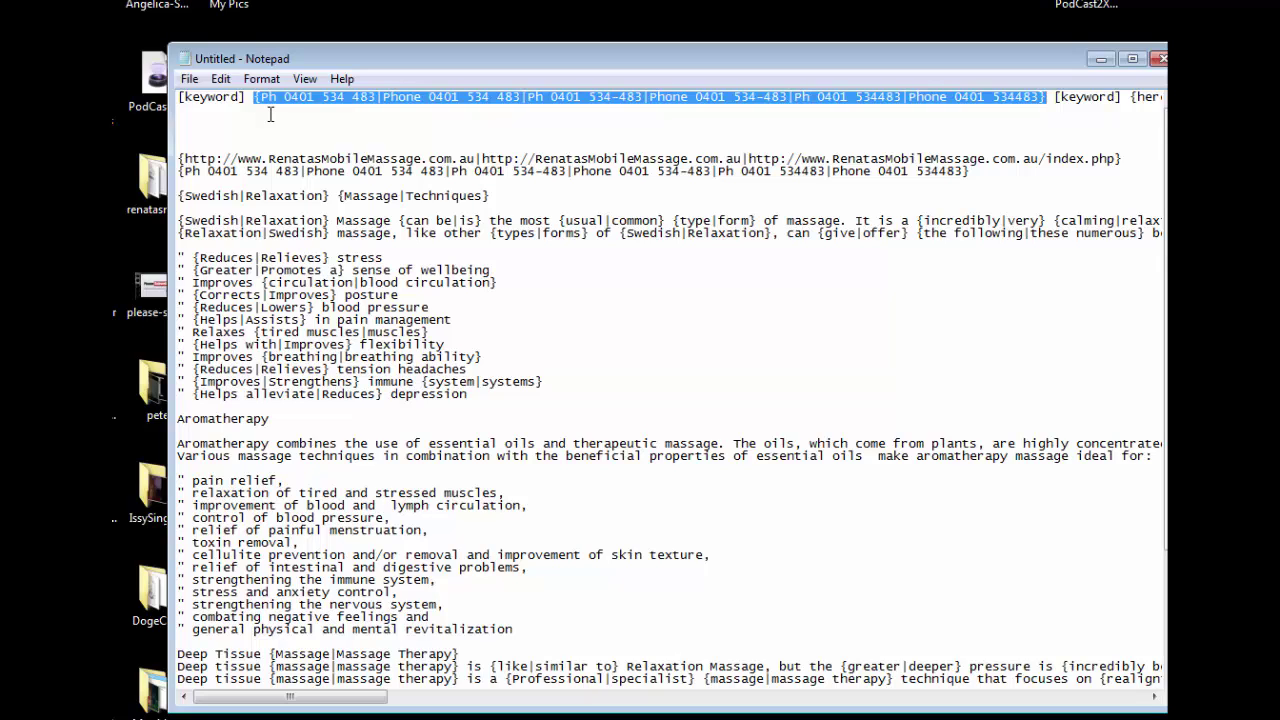
# Step: Examine each phone number variation in the Notepad title line in turn, through to the line's closing spin options
pyautogui.click(293, 116)
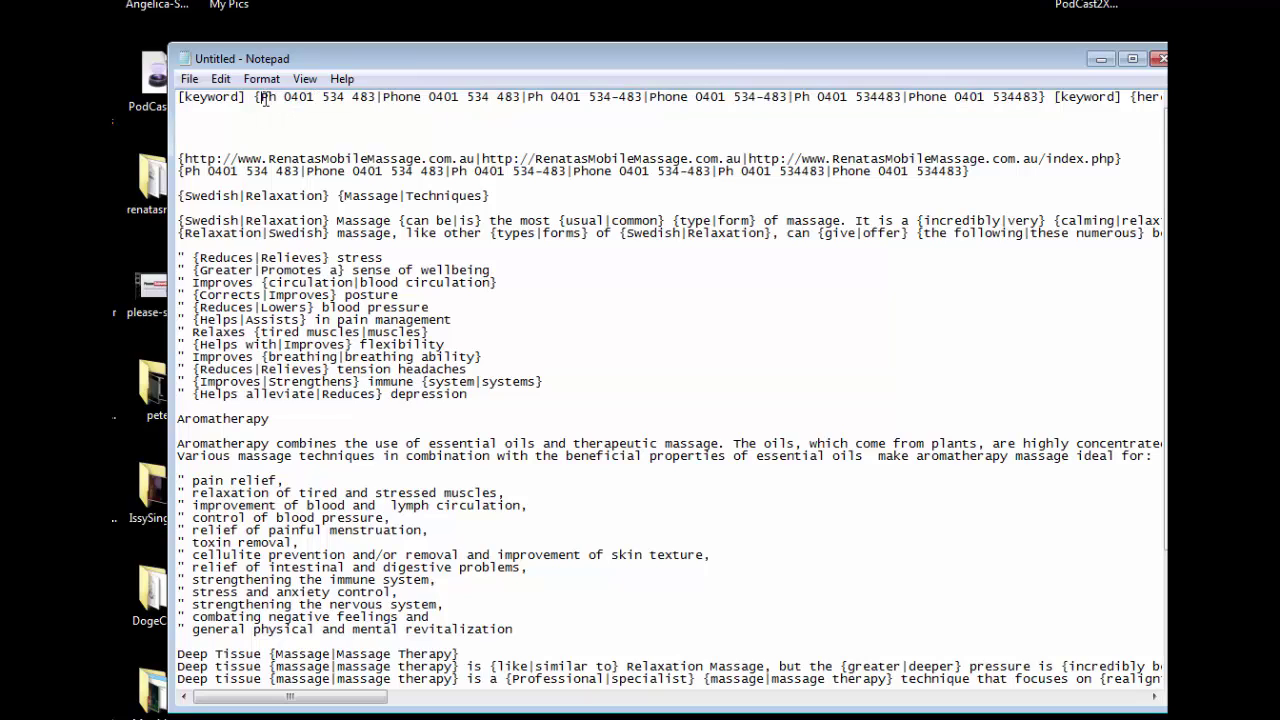
pyautogui.click(265, 97)
pyautogui.hotkey('shift', 'Right')
pyautogui.hotkey('shift', 'Right')
pyautogui.hotkey('shift', 'Right')
pyautogui.hotkey('shift', 'Right')
pyautogui.hotkey('shift', 'Right')
pyautogui.hotkey('shift', 'Right')
pyautogui.hotkey('shift', 'Right')
pyautogui.hotkey('shift', 'Right')
pyautogui.hotkey('shift', 'Right')
pyautogui.hotkey('shift', 'Right')
pyautogui.hotkey('shift', 'Right')
pyautogui.hotkey('shift', 'Right')
pyautogui.hotkey('shift', 'Right')
pyautogui.hotkey('shift', 'Right')
pyautogui.hotkey('shift', 'Right')
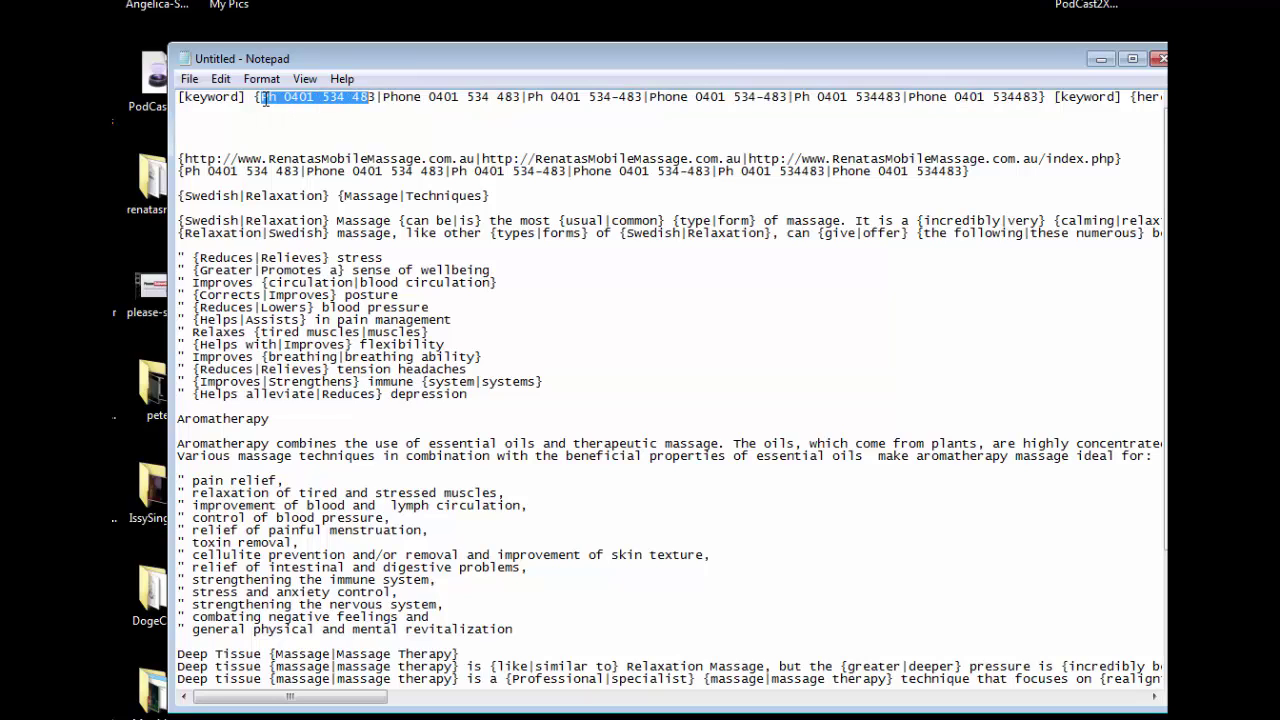
pyautogui.press('Right')
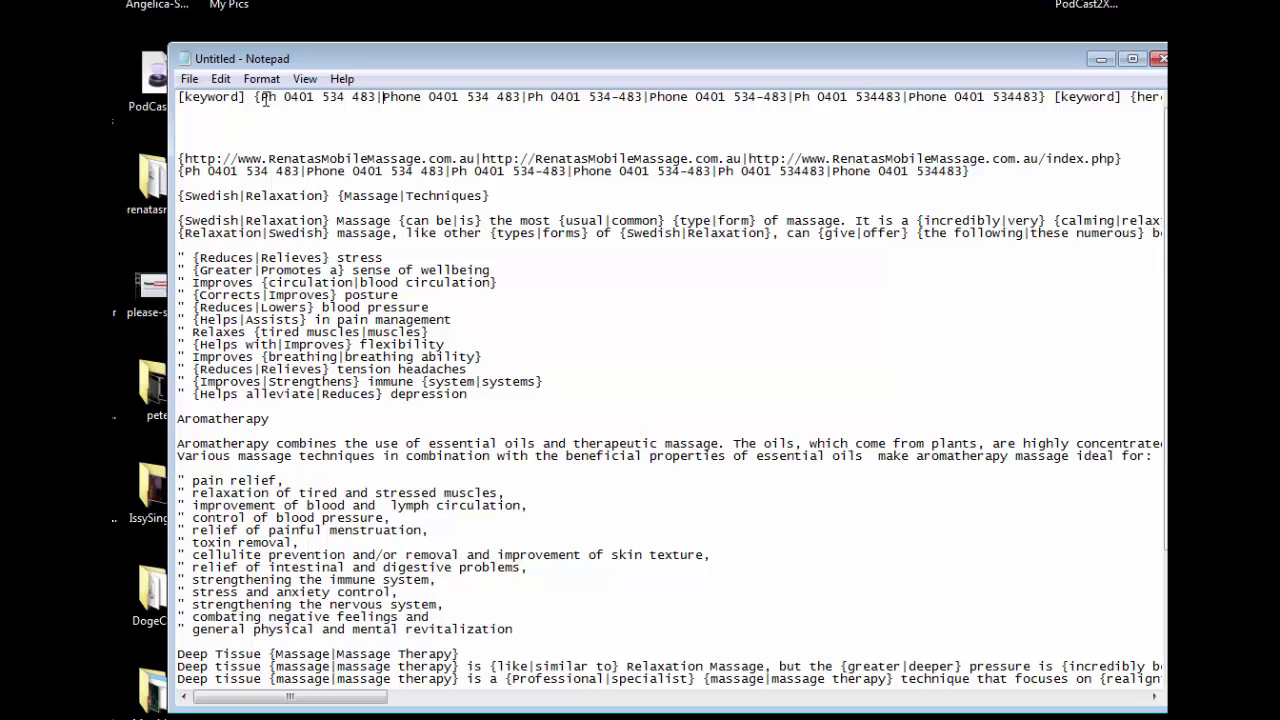
pyautogui.hotkey('shift', 'Right')
pyautogui.hotkey('shift', 'Right')
pyautogui.hotkey('shift', 'Right')
pyautogui.hotkey('shift', 'Right')
pyautogui.hotkey('shift', 'Right')
pyautogui.hotkey('shift', 'Right')
pyautogui.hotkey('shift', 'Right')
pyautogui.hotkey('shift', 'Right')
pyautogui.hotkey('shift', 'Right')
pyautogui.hotkey('shift', 'Right')
pyautogui.hotkey('shift', 'Right')
pyautogui.hotkey('shift', 'Right')
pyautogui.hotkey('shift', 'Right')
pyautogui.hotkey('shift', 'Right')
pyautogui.hotkey('shift', 'Right')
pyautogui.hotkey('shift', 'Right')
pyautogui.hotkey('shift', 'Right')
pyautogui.hotkey('shift', 'Right')
pyautogui.hotkey('shift', 'Right')
pyautogui.hotkey('shift', 'Right')
pyautogui.press('Right')
pyautogui.hotkey('shift', 'Right')
pyautogui.hotkey('shift', 'Right')
pyautogui.hotkey('shift', 'Right')
pyautogui.hotkey('shift', 'Right')
pyautogui.hotkey('shift', 'Right')
pyautogui.hotkey('shift', 'Right')
pyautogui.hotkey('shift', 'Right')
pyautogui.hotkey('shift', 'Right')
pyautogui.hotkey('shift', 'Right')
pyautogui.hotkey('shift', 'Right')
pyautogui.hotkey('shift', 'Right')
pyautogui.hotkey('shift', 'Right')
pyautogui.hotkey('shift', 'Right')
pyautogui.hotkey('shift', 'Right')
pyautogui.hotkey('shift', 'Right')
pyautogui.hotkey('shift', 'Right')
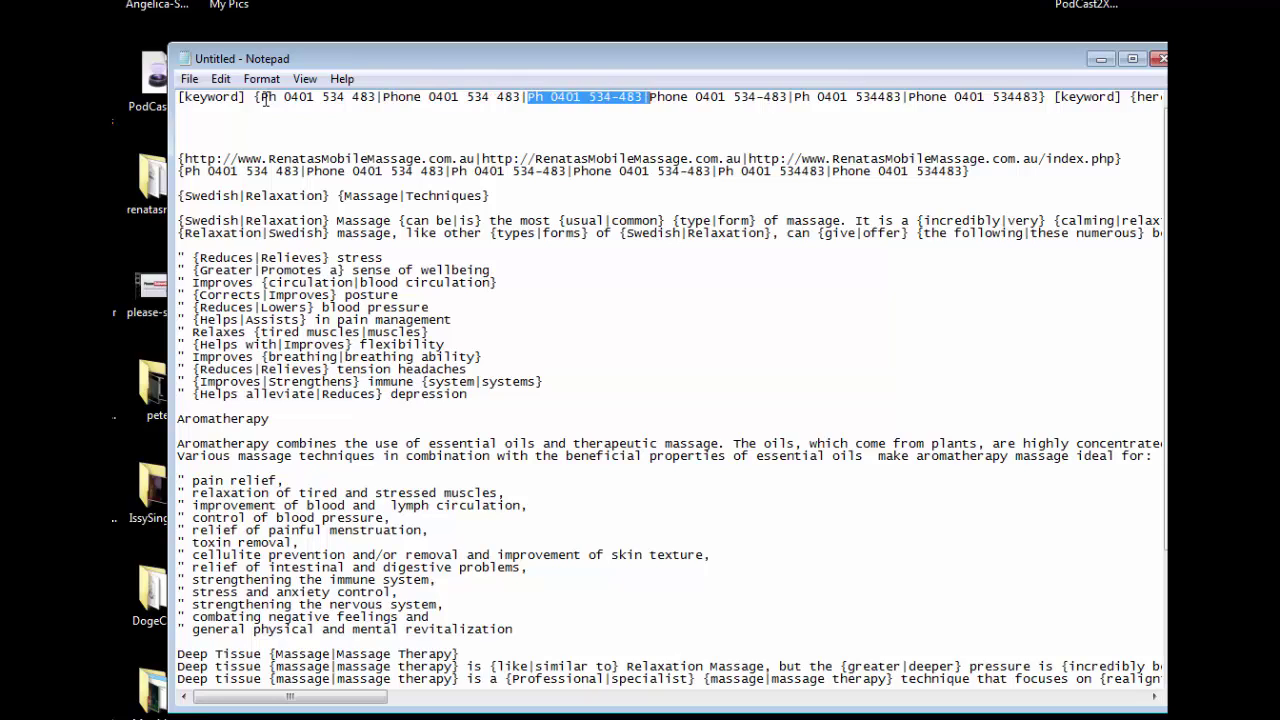
pyautogui.press('Right')
pyautogui.hotkey('shift', 'Right')
pyautogui.hotkey('shift', 'Right')
pyautogui.hotkey('shift', 'Right')
pyautogui.hotkey('shift', 'Right')
pyautogui.hotkey('shift', 'Right')
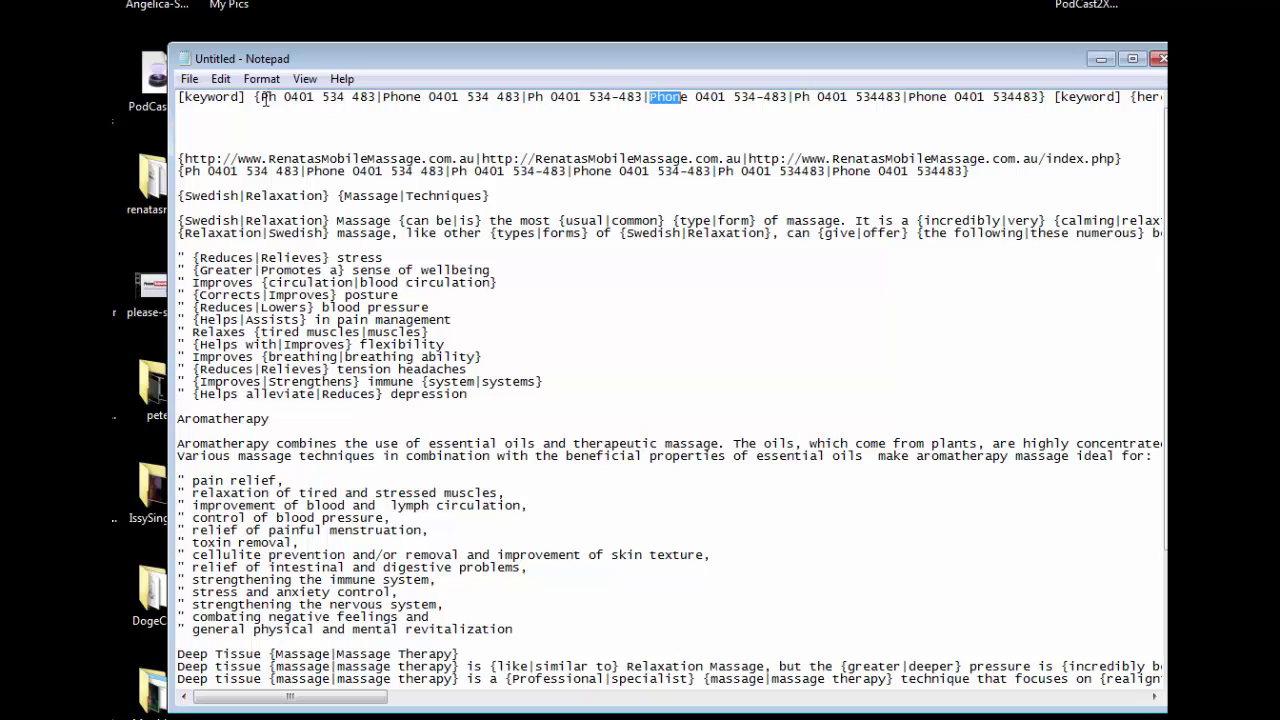
pyautogui.hotkey('shift', 'Right')
pyautogui.hotkey('shift', 'Right')
pyautogui.hotkey('shift', 'Right')
pyautogui.hotkey('shift', 'Right')
pyautogui.hotkey('shift', 'Right')
pyautogui.hotkey('shift', 'Right')
pyautogui.hotkey('shift', 'Right')
pyautogui.hotkey('shift', 'Right')
pyautogui.hotkey('shift', 'Right')
pyautogui.hotkey('shift', 'Right')
pyautogui.hotkey('shift', 'Right')
pyautogui.hotkey('shift', 'Right')
pyautogui.hotkey('shift', 'Right')
pyautogui.hotkey('shift', 'Right')
pyautogui.hotkey('shift', 'Right')
pyautogui.hotkey('shift', 'Right')
pyautogui.hotkey('shift', 'Right')
pyautogui.hotkey('shift', 'Right')
pyautogui.hotkey('shift', 'Right')
pyautogui.hotkey('shift', 'Right')
pyautogui.hotkey('shift', 'Left')
pyautogui.hotkey('shift', 'Left')
pyautogui.hotkey('shift', 'Left')
pyautogui.hotkey('shift', 'Left')
pyautogui.hotkey('shift', 'Left')
pyautogui.hotkey('shift', 'Left')
pyautogui.hotkey('shift', 'Left')
pyautogui.hotkey('shift', 'Left')
pyautogui.hotkey('shift', 'Left')
pyautogui.hotkey('shift', 'Left')
pyautogui.press('Right')
pyautogui.press('Right')
pyautogui.moveTo(365, 705); pyautogui.dragTo(474, 700)
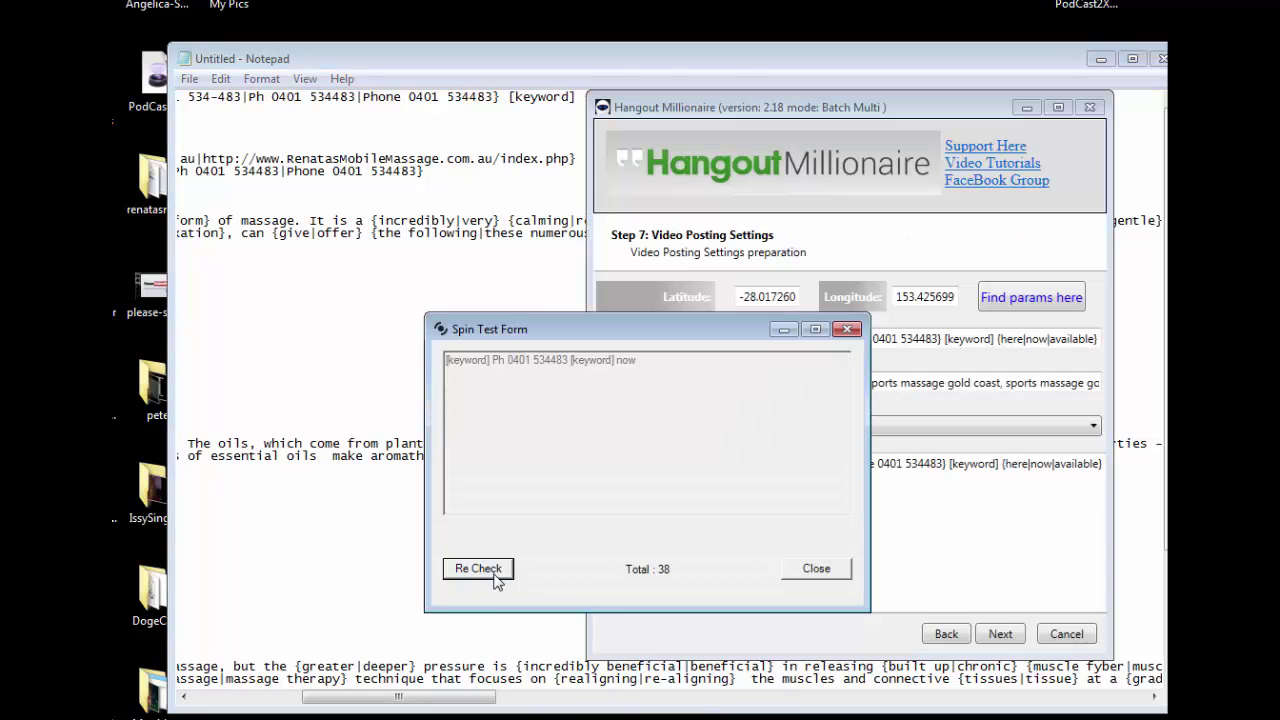
# Step: Generate several more spin variations of the description in the spin test form and close it
pyautogui.click(488, 571)
pyautogui.click(488, 571)
pyautogui.click(488, 571)
pyautogui.click(488, 571)
pyautogui.click(487, 571)
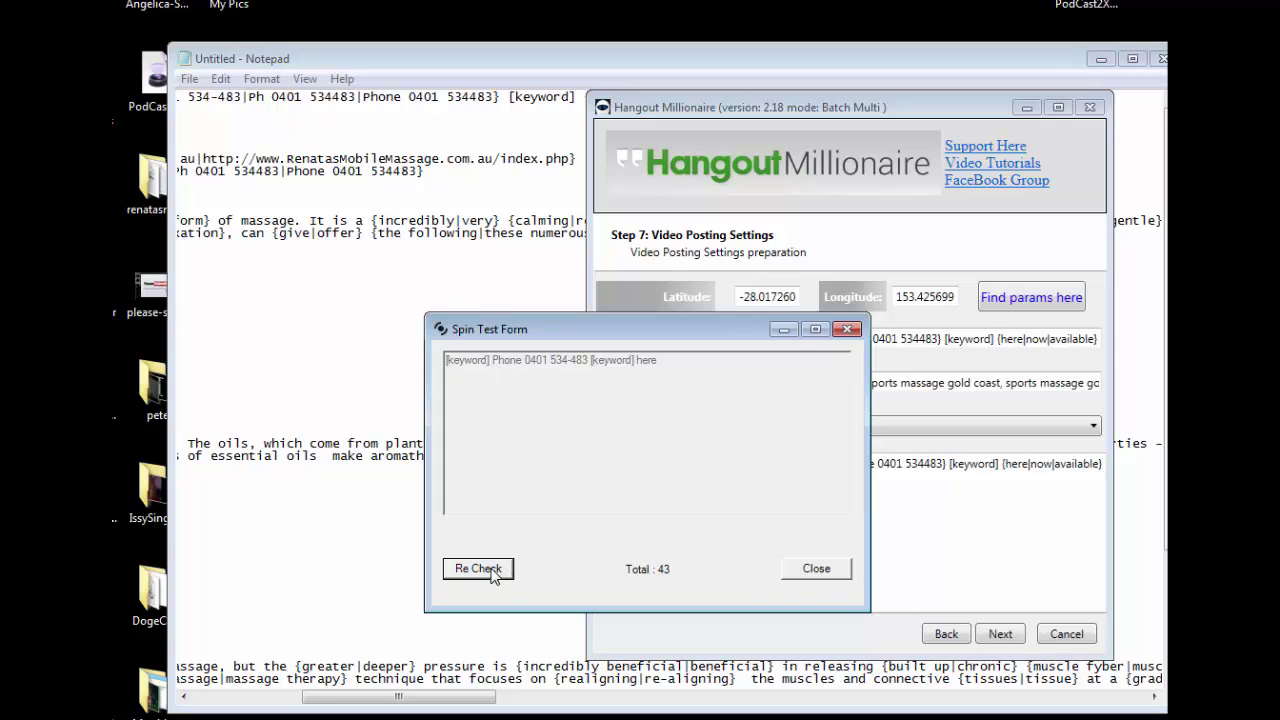
pyautogui.click(808, 568)
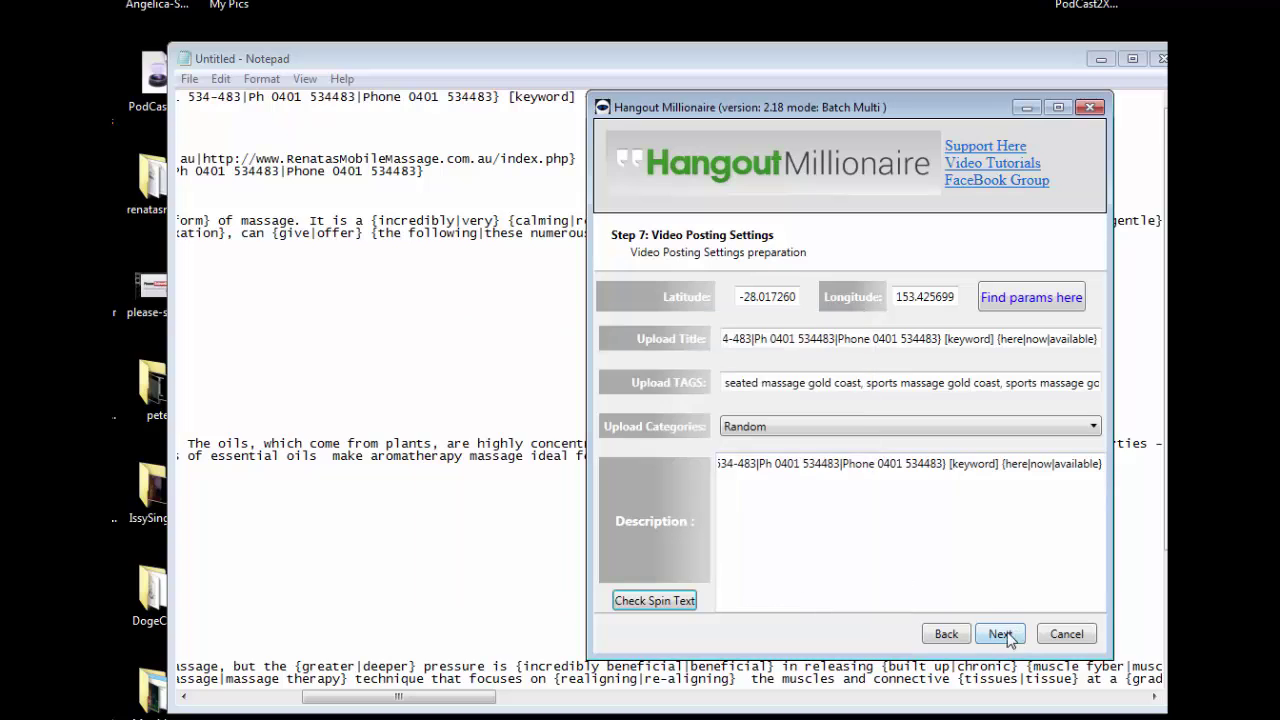
# Step: Look at the keyword list in the Batch Settings and return to the Video Posting Settings
pyautogui.click(1002, 638)
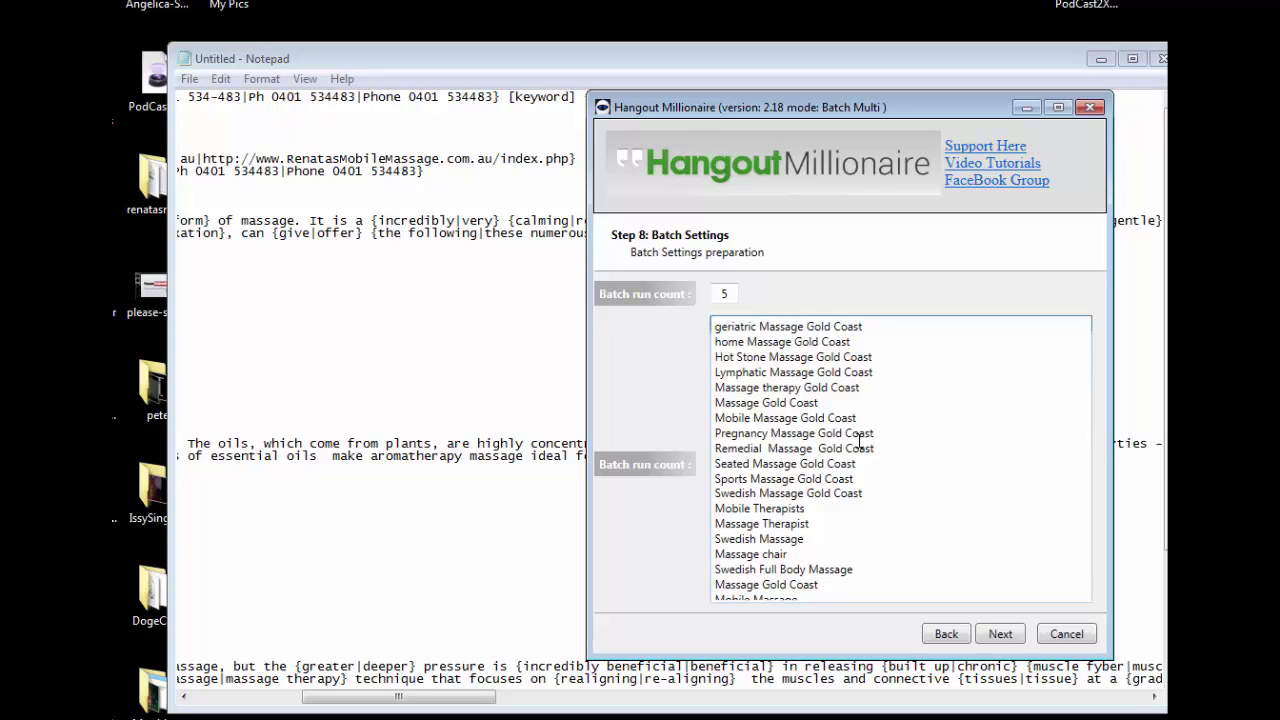
pyautogui.click(946, 634)
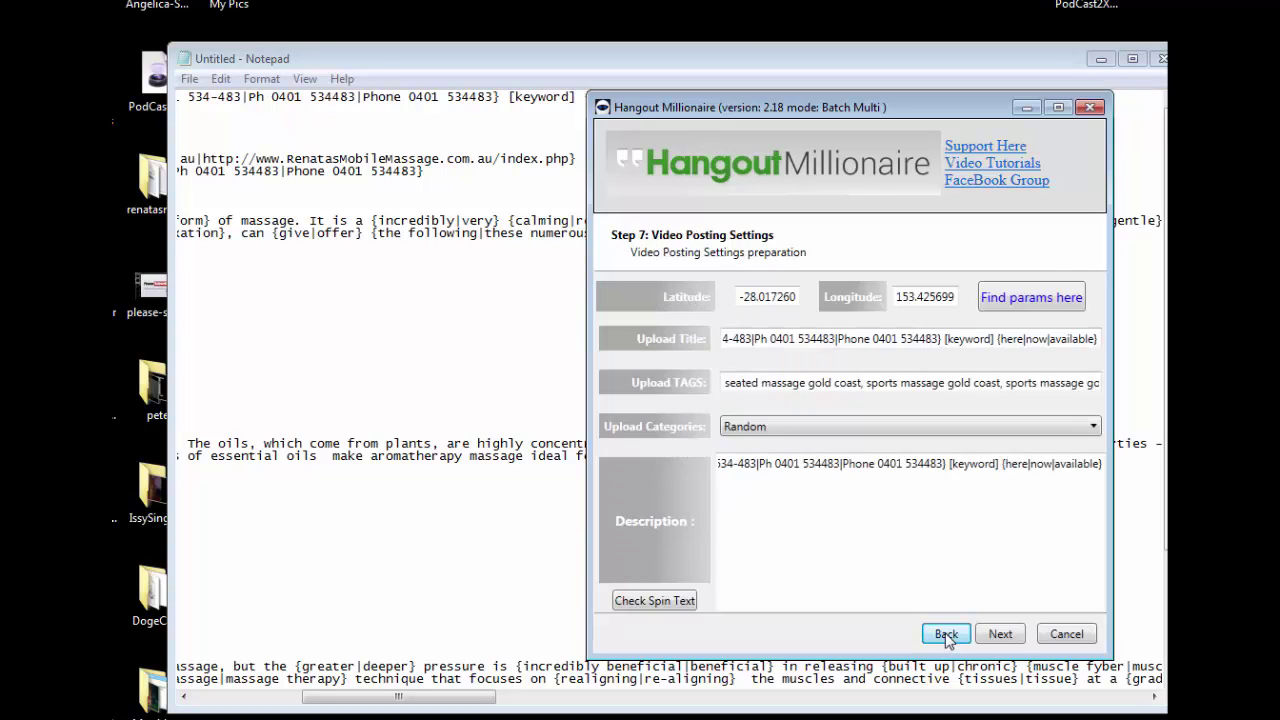
# Step: Switch to Notepad and review the spin text from the title line down to the closing [tableofcontents], [linkwheel], [vcnwheel] and [title] placeholders
pyautogui.click(264, 235)
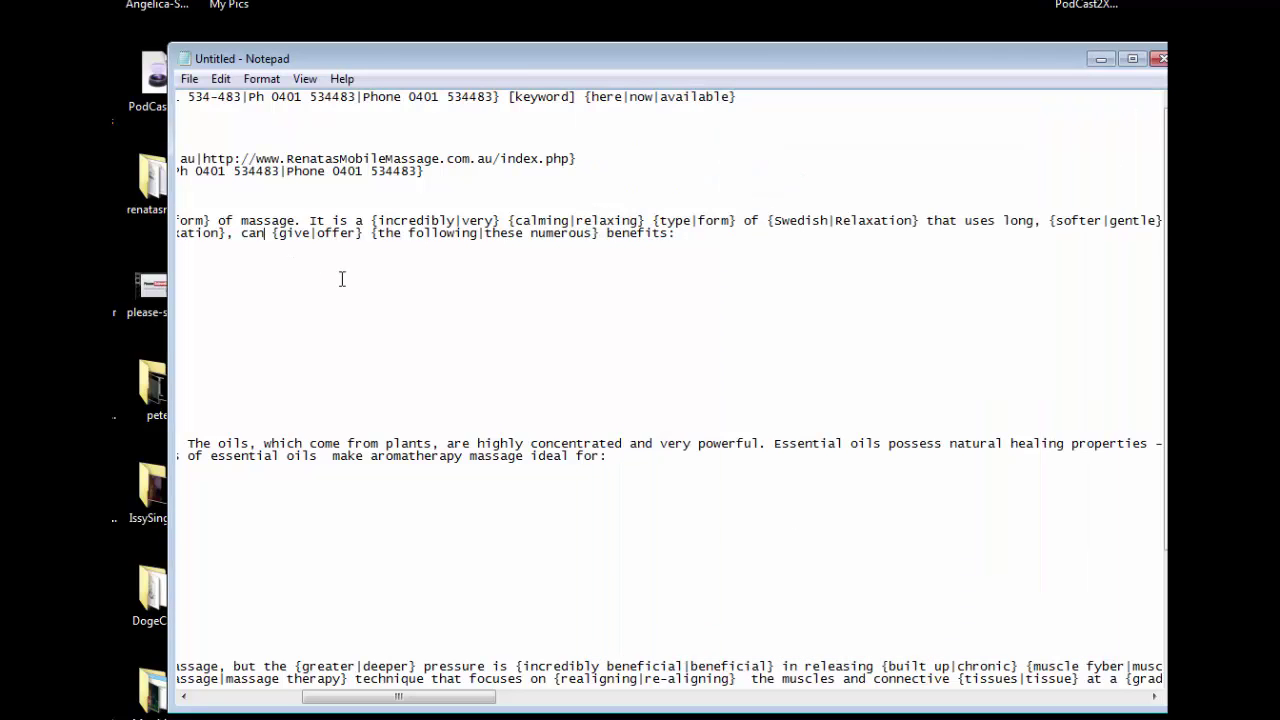
pyautogui.hotkey('ctrl', 'Home')
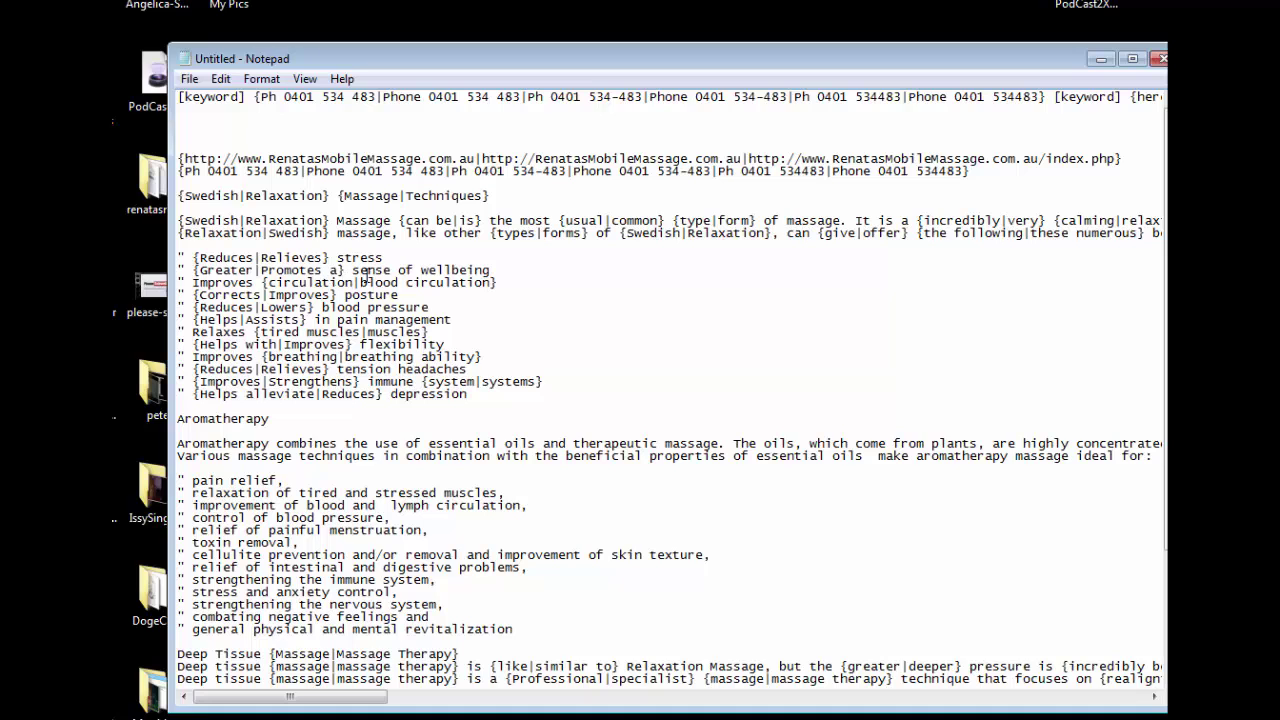
pyautogui.click(504, 285)
pyautogui.hotkey('ctrl', 'Home')
pyautogui.hotkey('shift', 'End')
pyautogui.press('Home')
pyautogui.press('Down')
pyautogui.press('Down')
pyautogui.press('Down')
pyautogui.press('Down')
pyautogui.press('Down')
pyautogui.click(1135, 160)
pyautogui.press('Down')
pyautogui.press('Down')
pyautogui.press('Up')
pyautogui.press('Down')
pyautogui.press('Down')
pyautogui.press('Down')
pyautogui.press('Down')
pyautogui.press('Down')
pyautogui.press('Down')
pyautogui.press('Down')
pyautogui.press('Down')
pyautogui.click(651, 468)
pyautogui.scroll(-5, 651, 466)
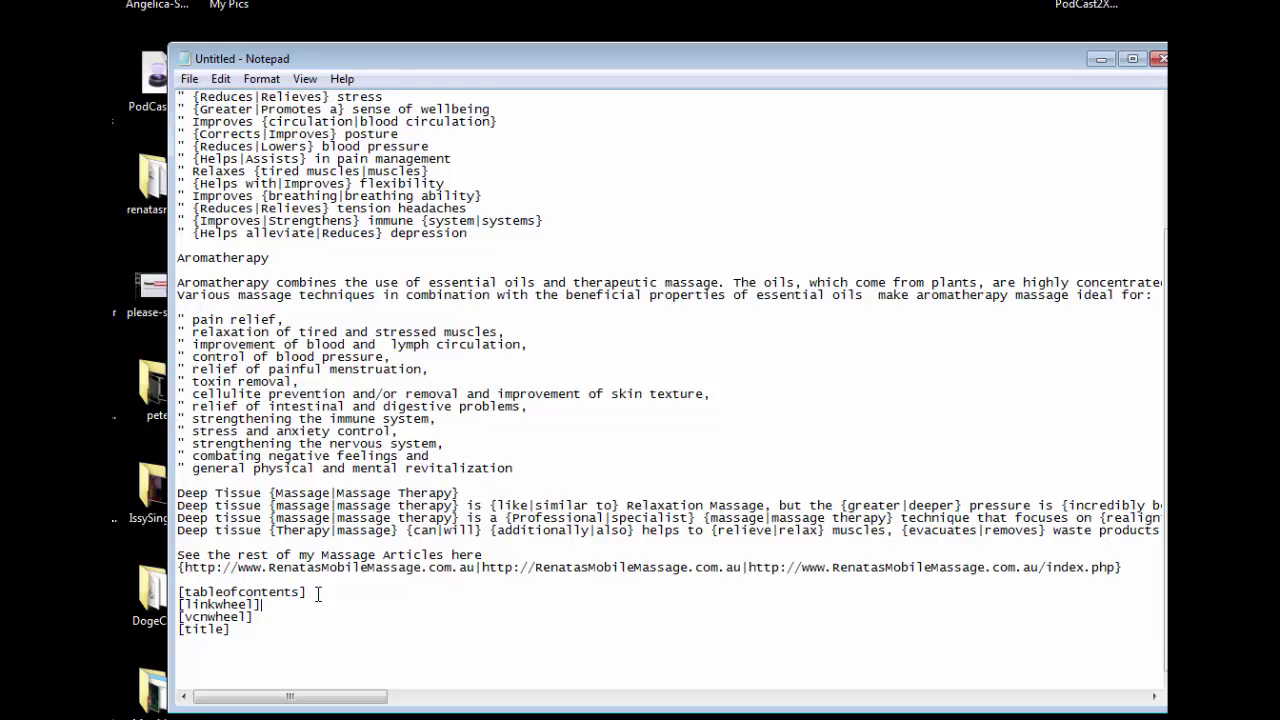
pyautogui.press('Up')
pyautogui.hotkey('shift', 'End')
pyautogui.press('Down')
pyautogui.click(579, 272)
pyautogui.scroll(5, 579, 275)
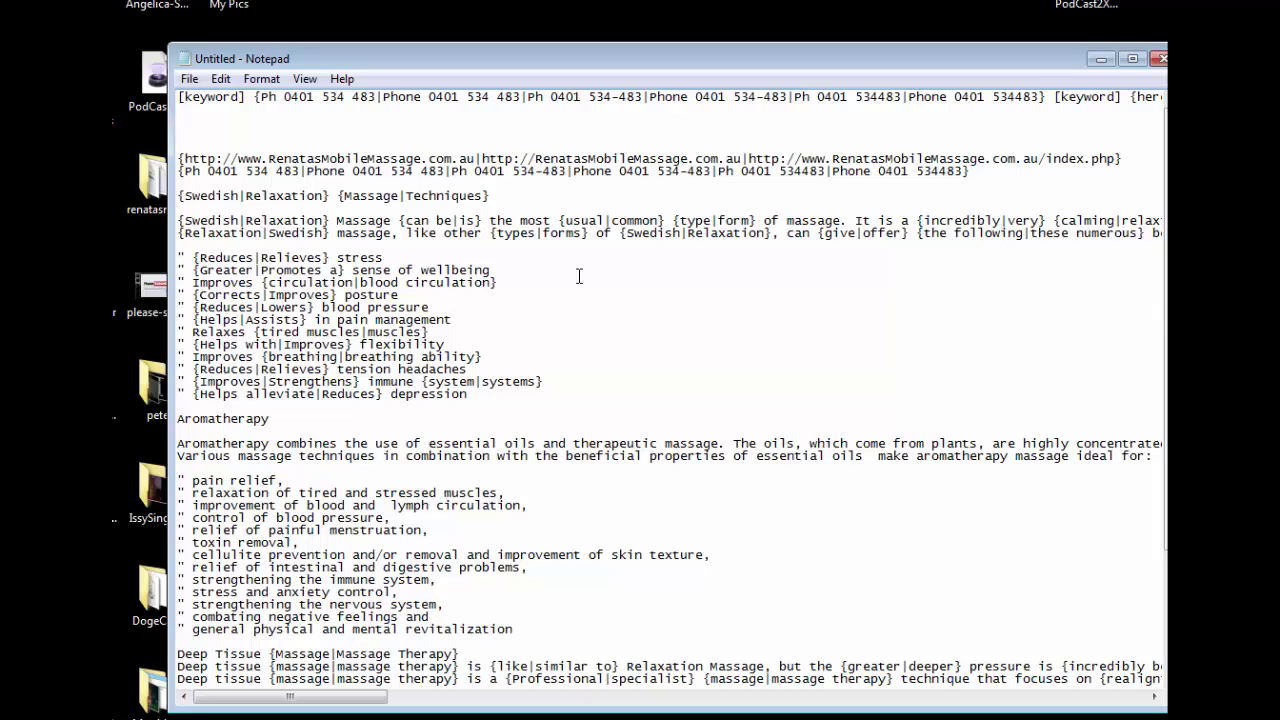
# Step: Copy the entire Notepad text, minimize Notepad and replace the video description with the copied text
pyautogui.hotkey('ctrl', 'a')
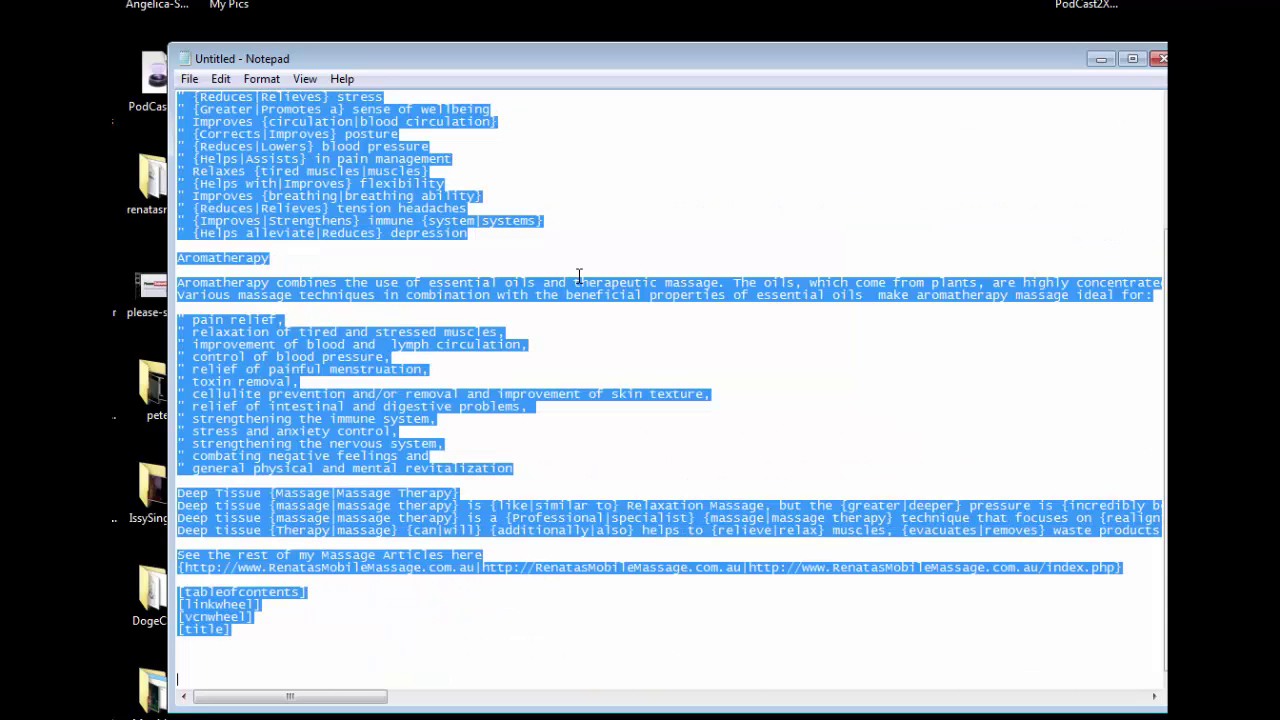
pyautogui.click(1101, 59)
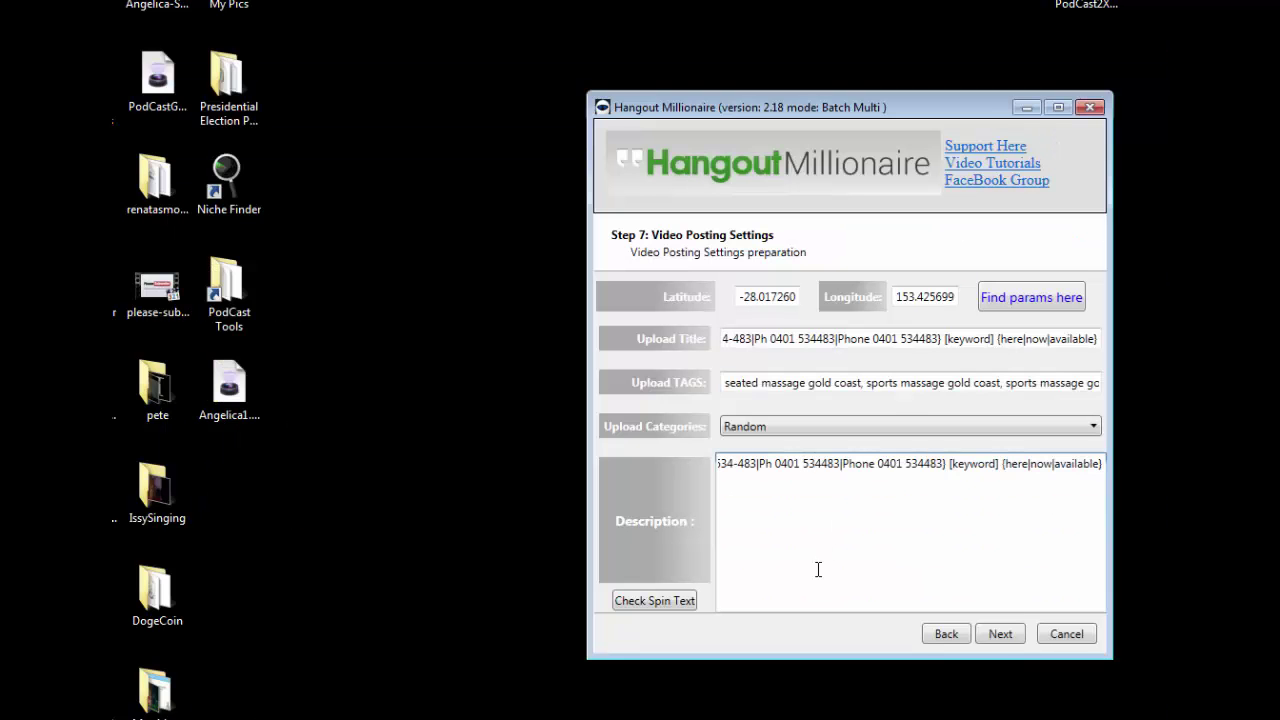
pyautogui.hotkey('ctrl', 'a')
pyautogui.hotkey('ctrl', 'v')
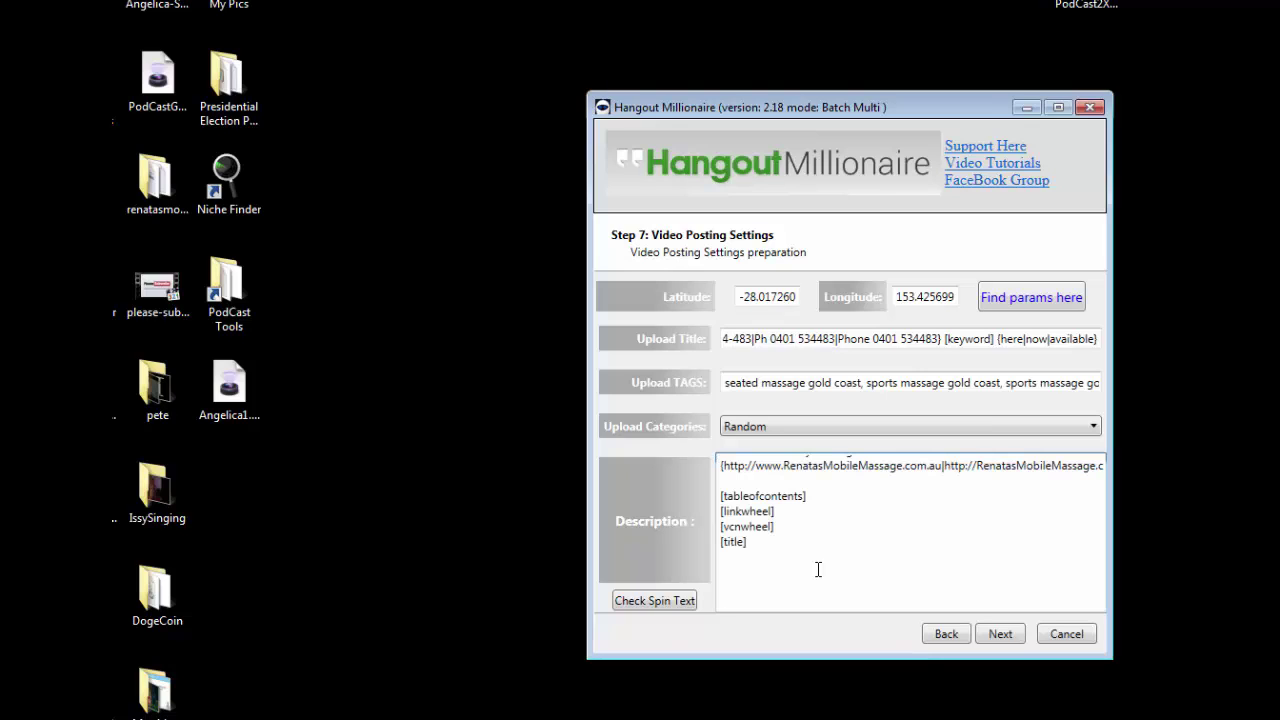
# Step: Check the full description's spin text, generating repeated variations in the spin test form, and close the form
pyautogui.click(660, 602)
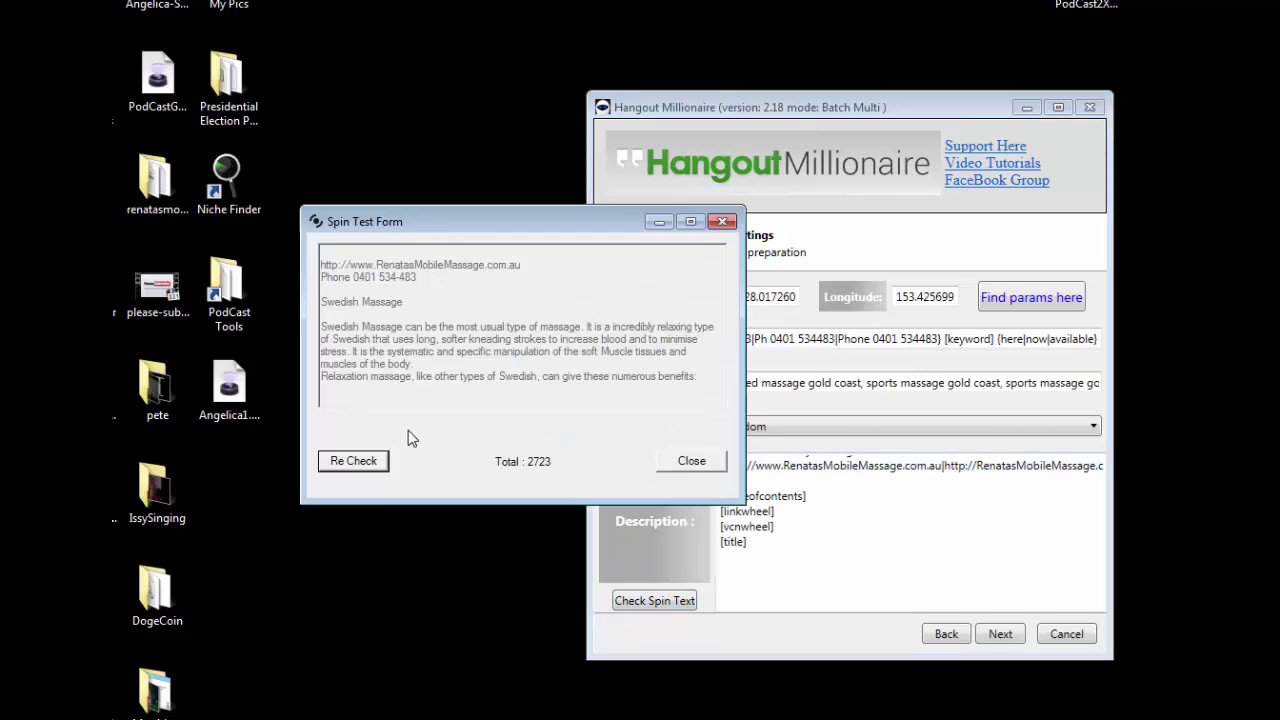
pyautogui.moveTo(466, 229); pyautogui.dragTo(629, 276)
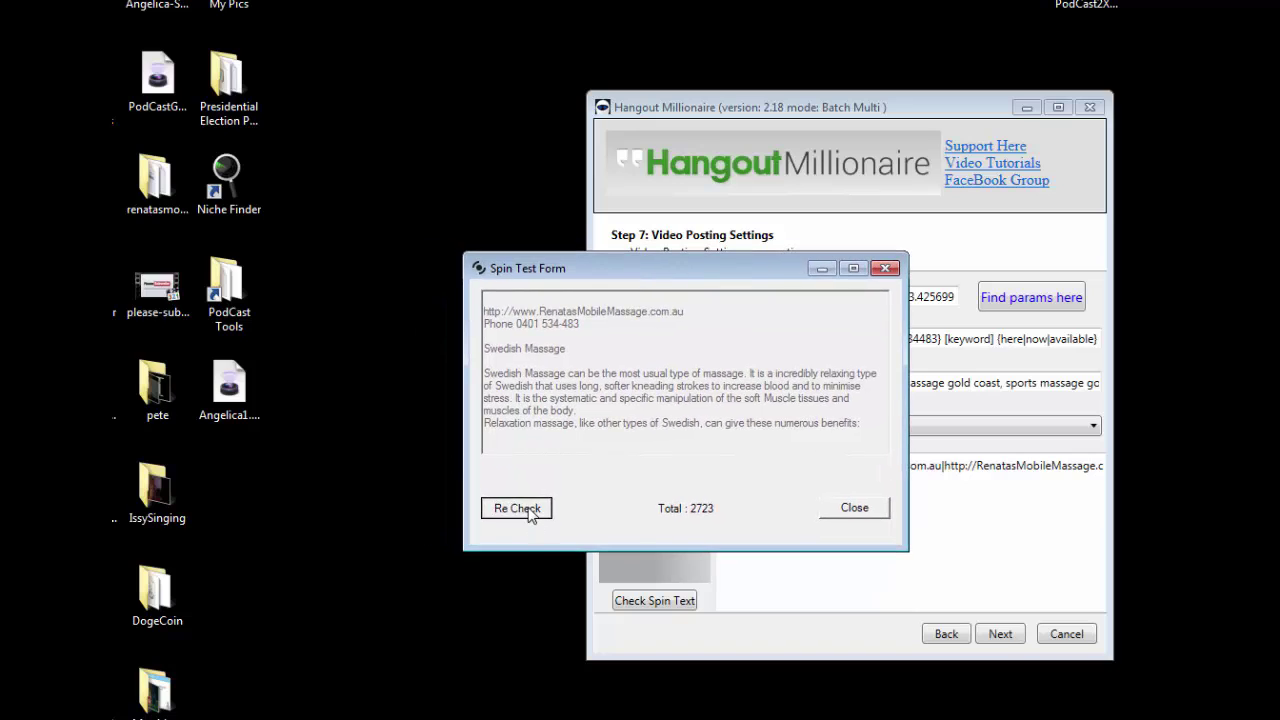
pyautogui.click(529, 512)
pyautogui.click(529, 512)
pyautogui.click(529, 512)
pyautogui.click(540, 512)
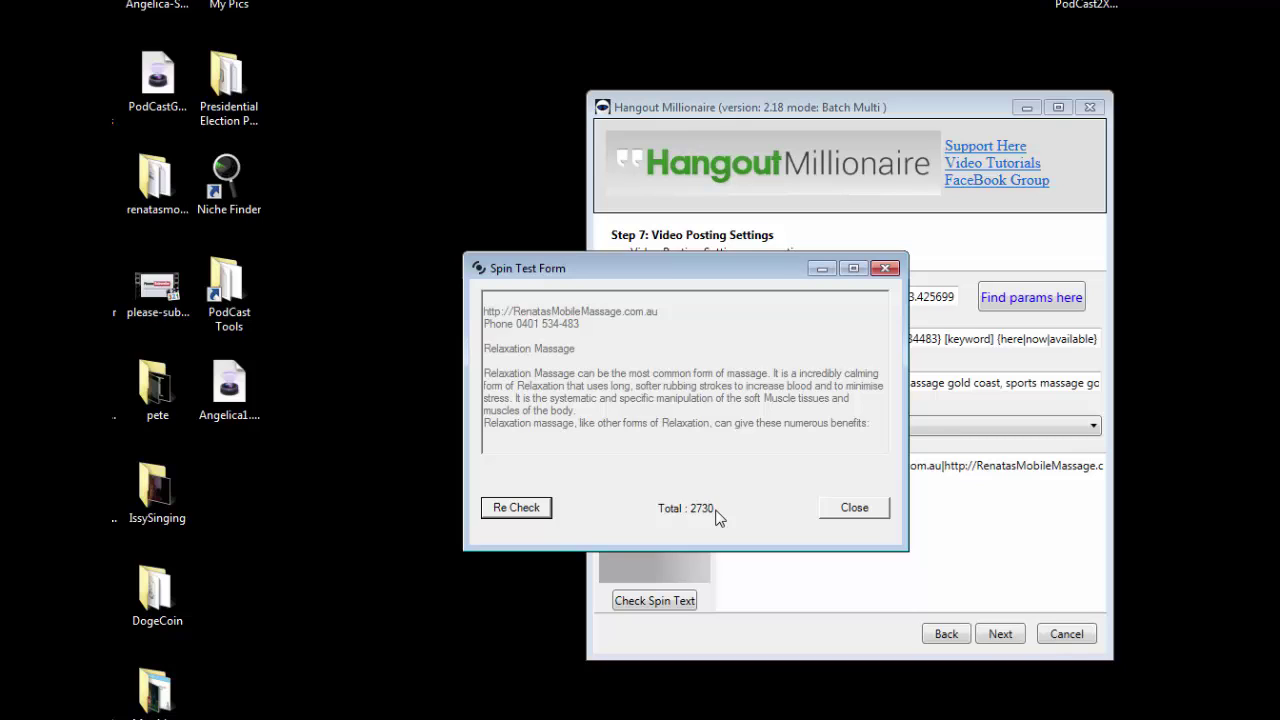
pyautogui.click(530, 510)
pyautogui.click(530, 510)
pyautogui.click(530, 510)
pyautogui.click(530, 510)
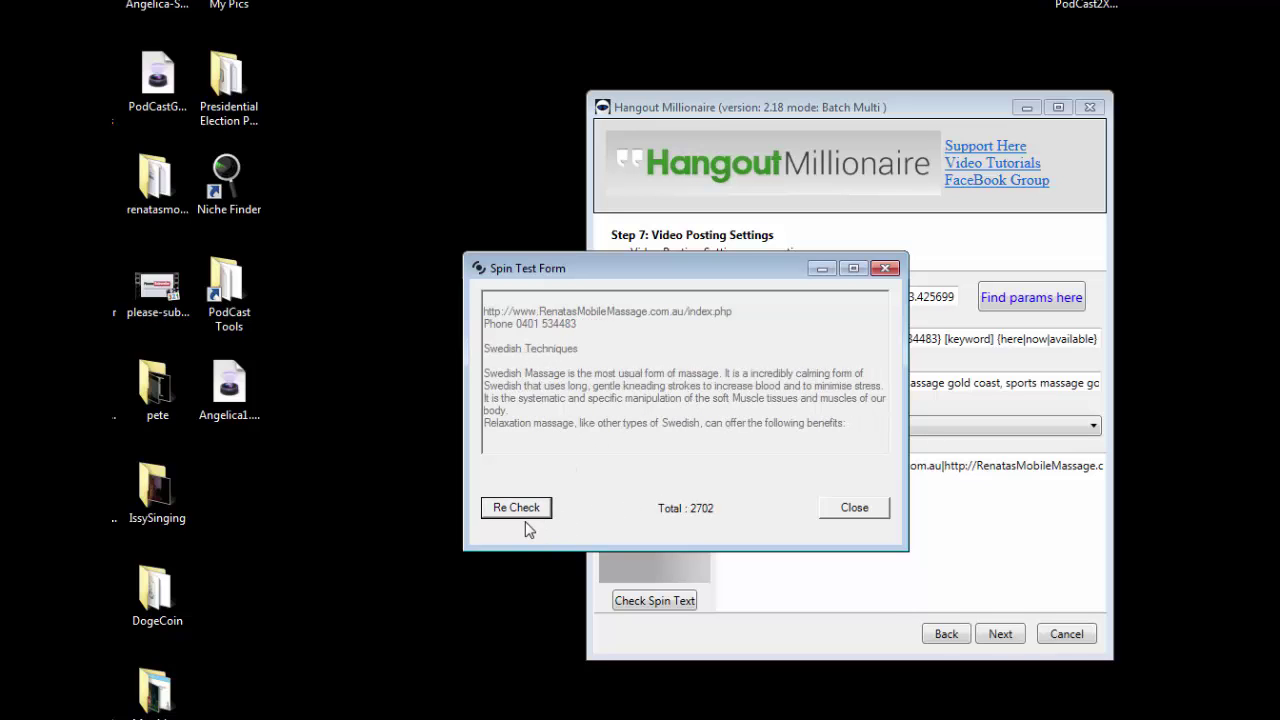
pyautogui.click(517, 508)
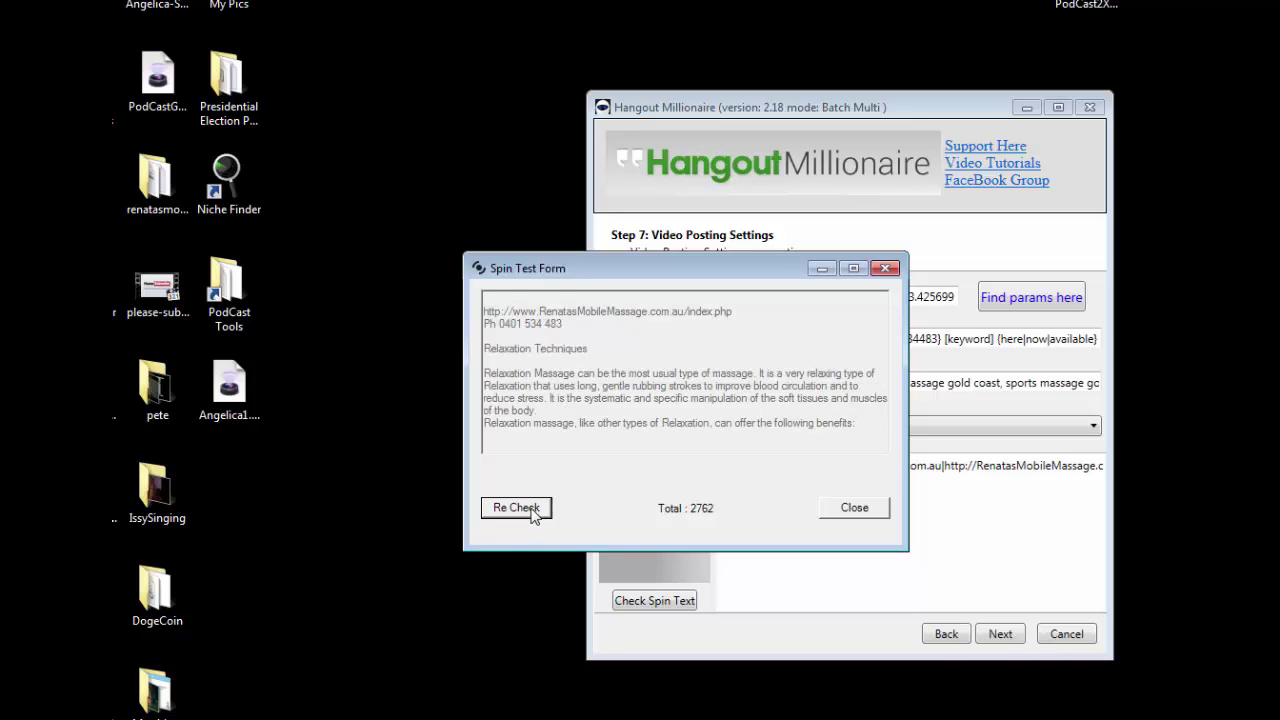
pyautogui.click(517, 508)
pyautogui.click(517, 508)
pyautogui.click(517, 508)
pyautogui.click(854, 510)
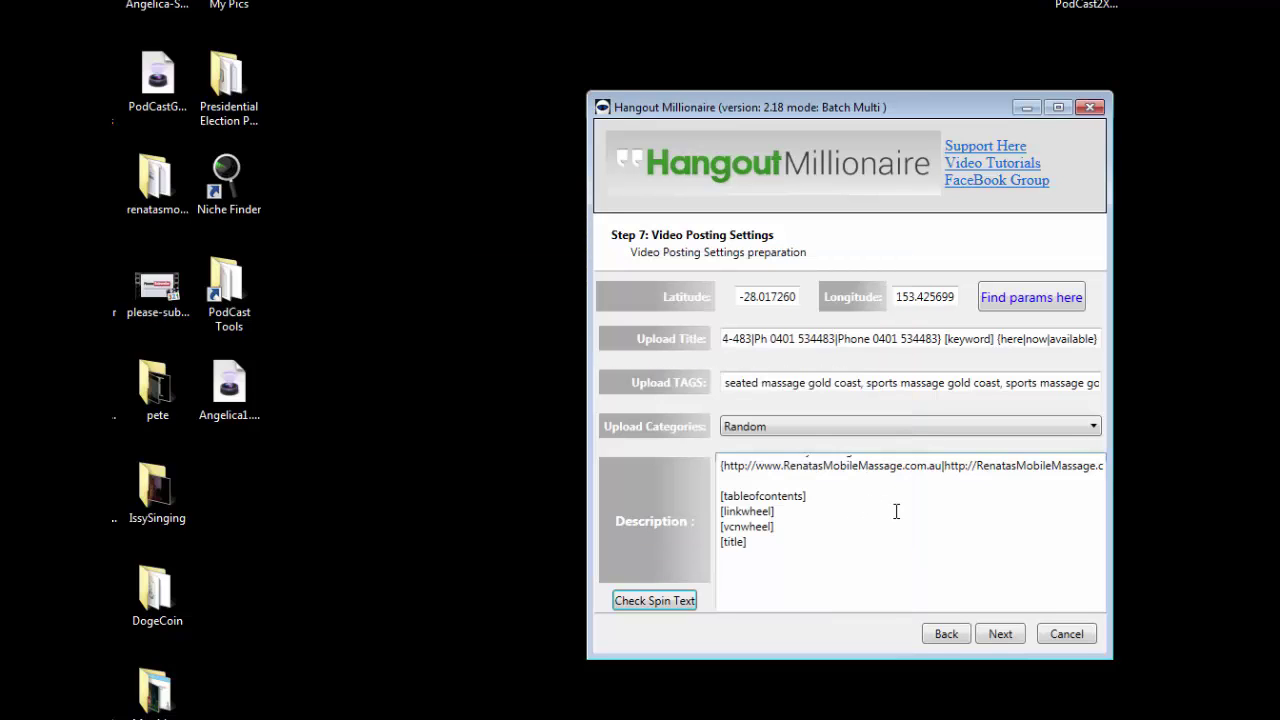
# Step: Continue to the Batch Settings and place the cursor in the keyword list
pyautogui.click(897, 512)
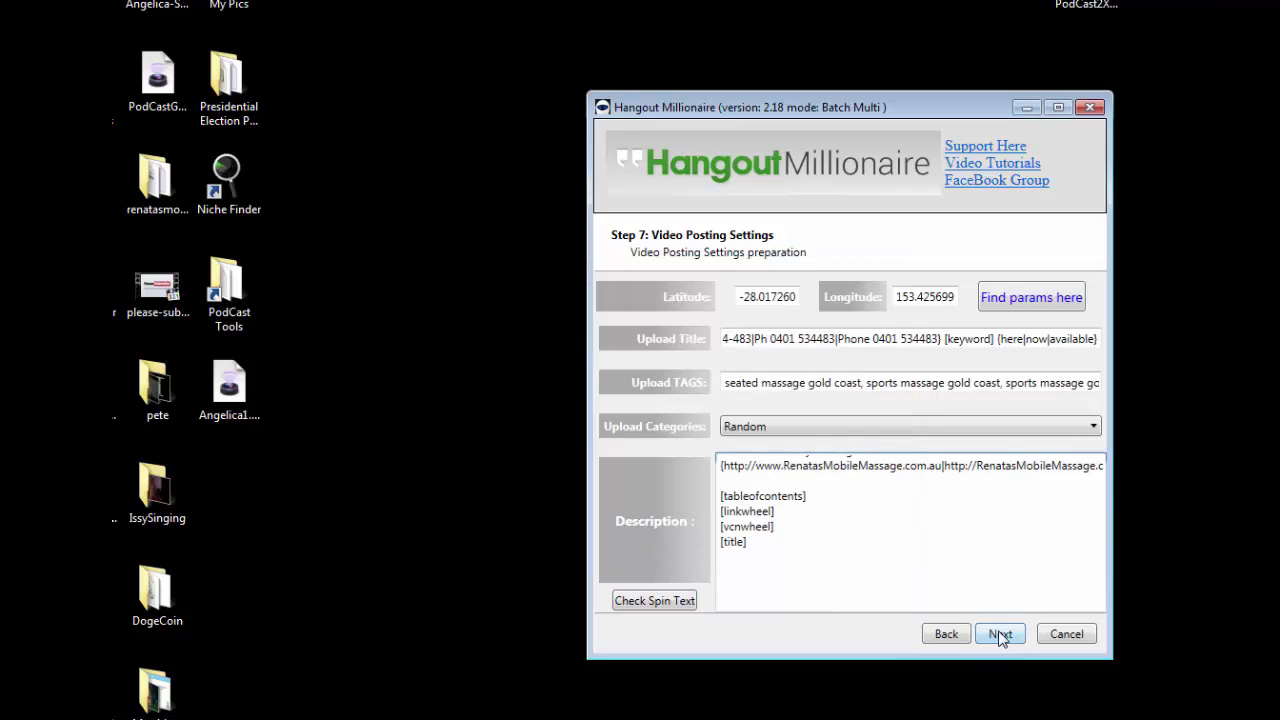
pyautogui.click(1000, 636)
pyautogui.click(930, 464)
pyautogui.hotkey('ctrl', 'Home')
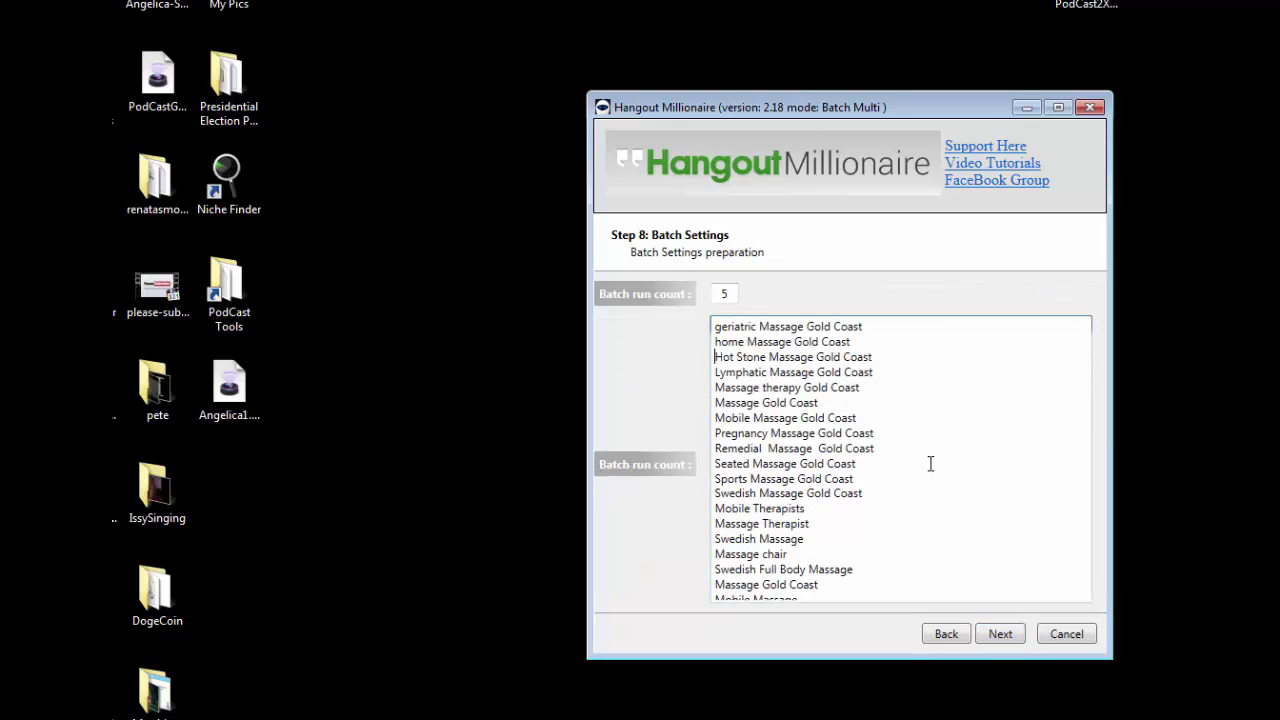
# Step: Review the batch keyword list from the Hot Stone Massage entry down to its end
pyautogui.press('Down')
pyautogui.press('Down')
pyautogui.press('Down')
pyautogui.press('Down')
pyautogui.press('Down')
pyautogui.press('Down')
pyautogui.press('Down')
pyautogui.press('Down')
pyautogui.press('Down')
pyautogui.press('Down')
pyautogui.press('Down')
pyautogui.press('Down')
pyautogui.press('Down')
pyautogui.press('Down')
pyautogui.press('Down')
pyautogui.press('Down')
pyautogui.press('Down')
pyautogui.press('Down')
pyautogui.press('Down')
pyautogui.press('Down')
# Step: Capitalise the first letters of the first two keywords, giving Geriatric Massage Gold Coast and Home Massage Gold Coast
pyautogui.hotkey('ctrl', 'Home')
pyautogui.press('Delete')
pyautogui.write('G')
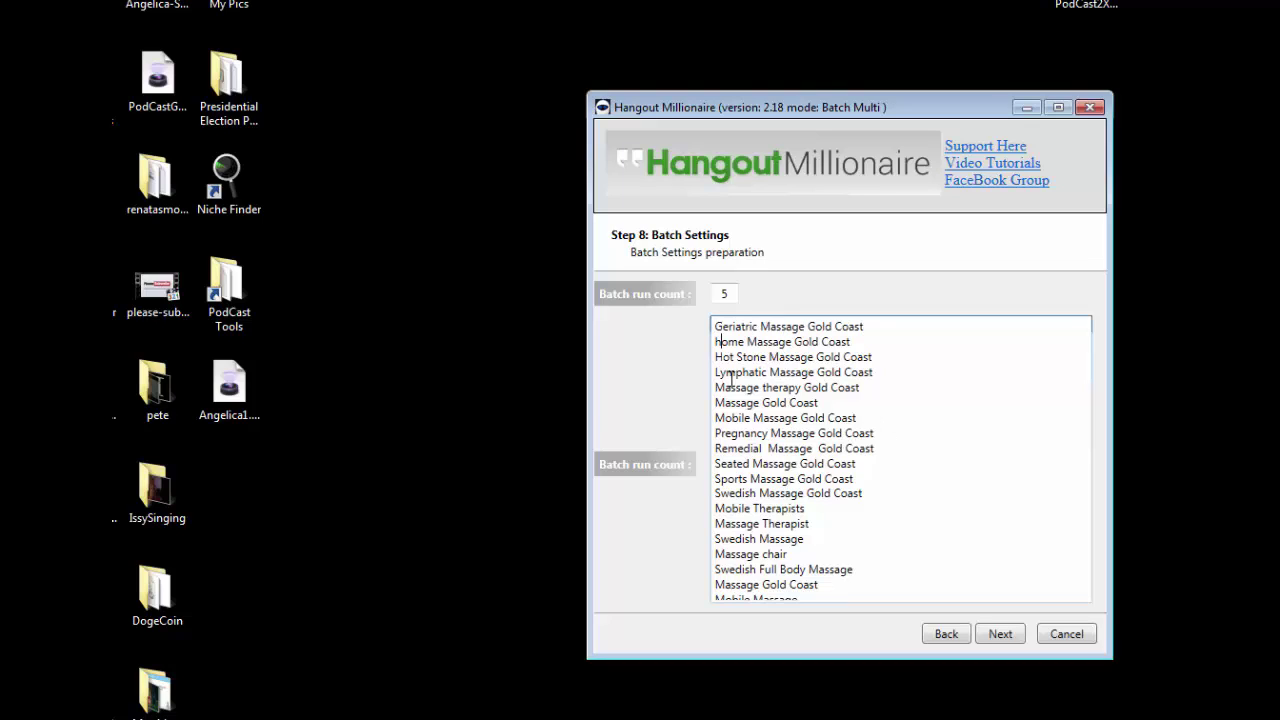
pyautogui.press('Down')
pyautogui.press('BackSpace')
pyautogui.write('H')
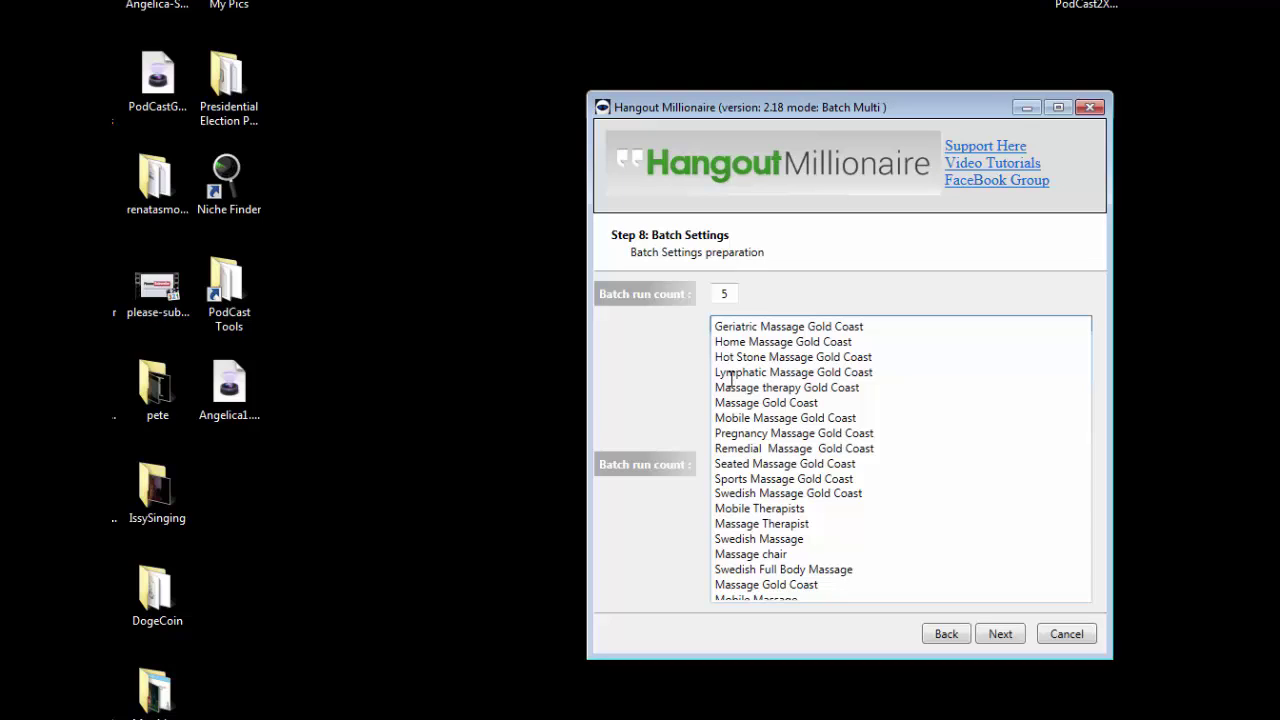
# Step: Set the batch run count to 15 and check the keyword list from its first to its last entry
pyautogui.doubleClick(724, 293)
pyautogui.write('15')
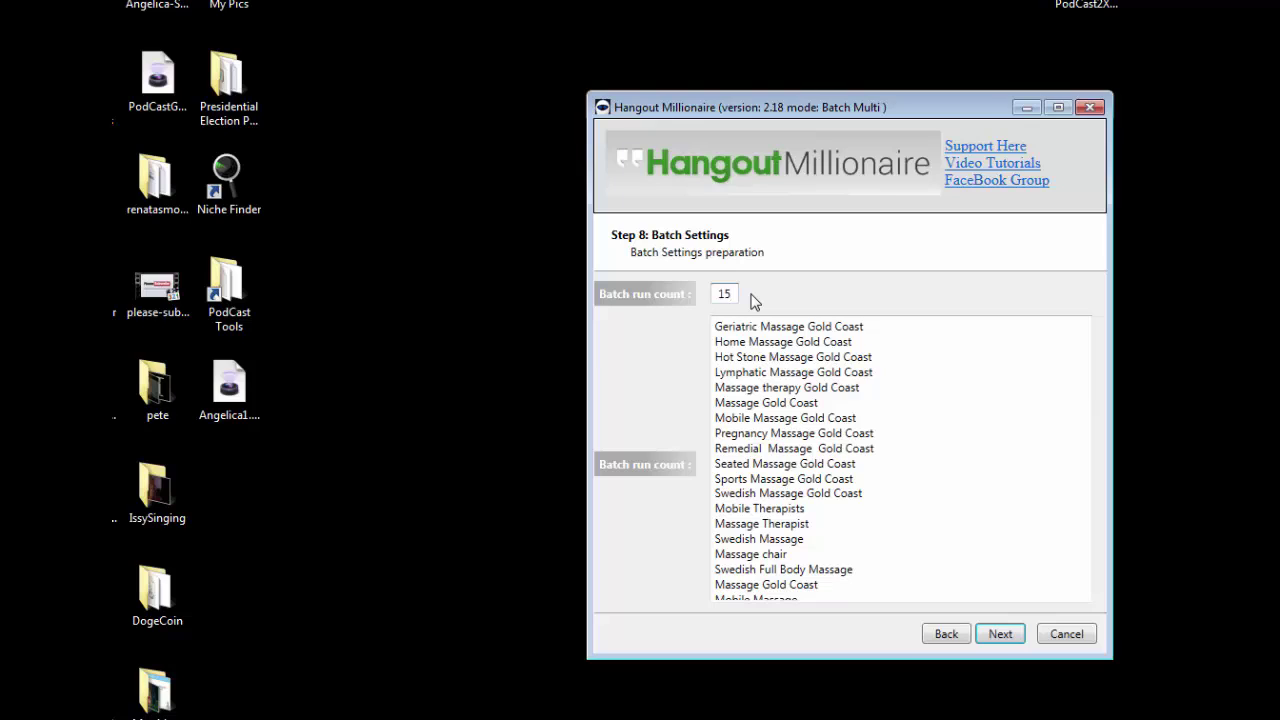
pyautogui.click(754, 382)
pyautogui.hotkey('ctrl', 'End')
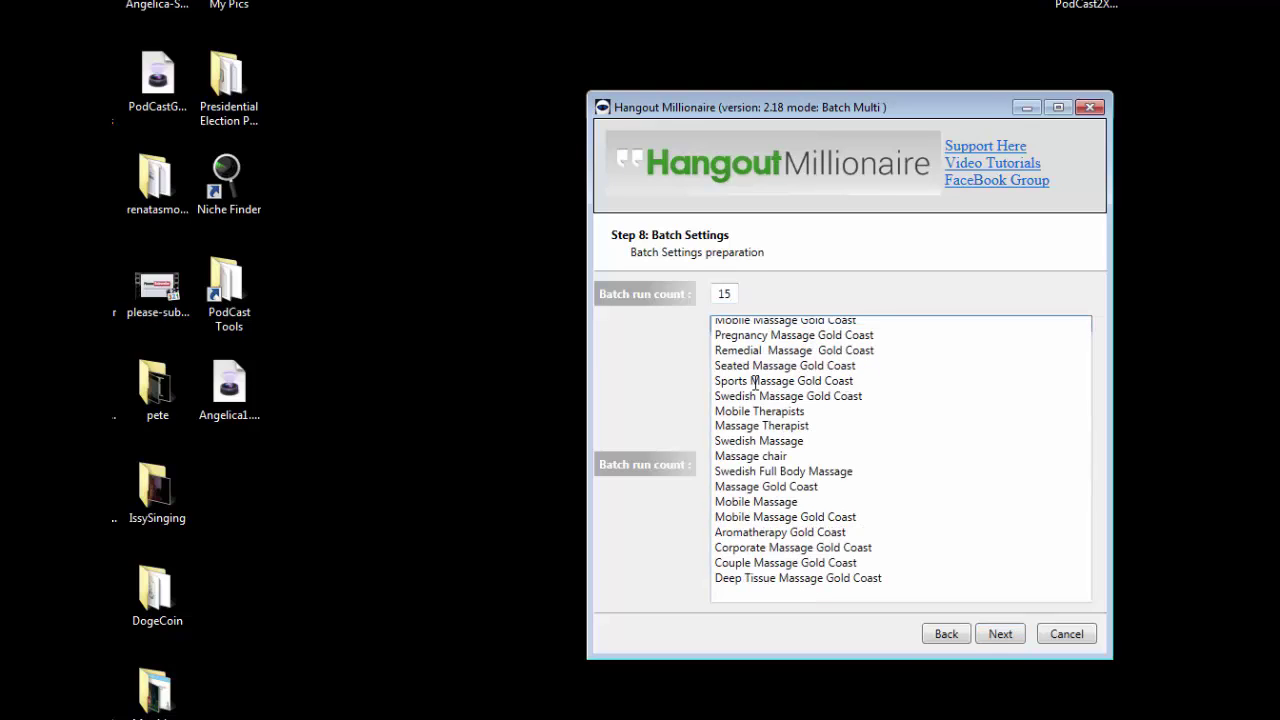
pyautogui.hotkey('ctrl', 'Home')
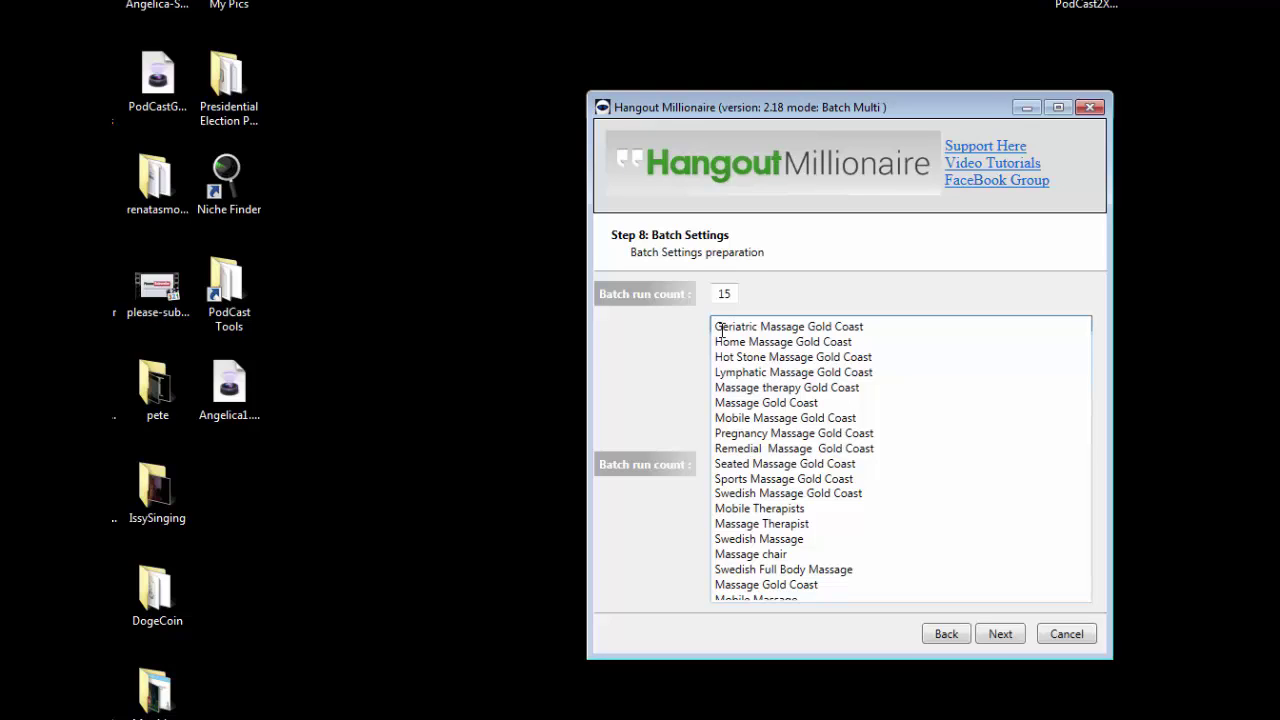
pyautogui.hotkey('ctrl', 'End')
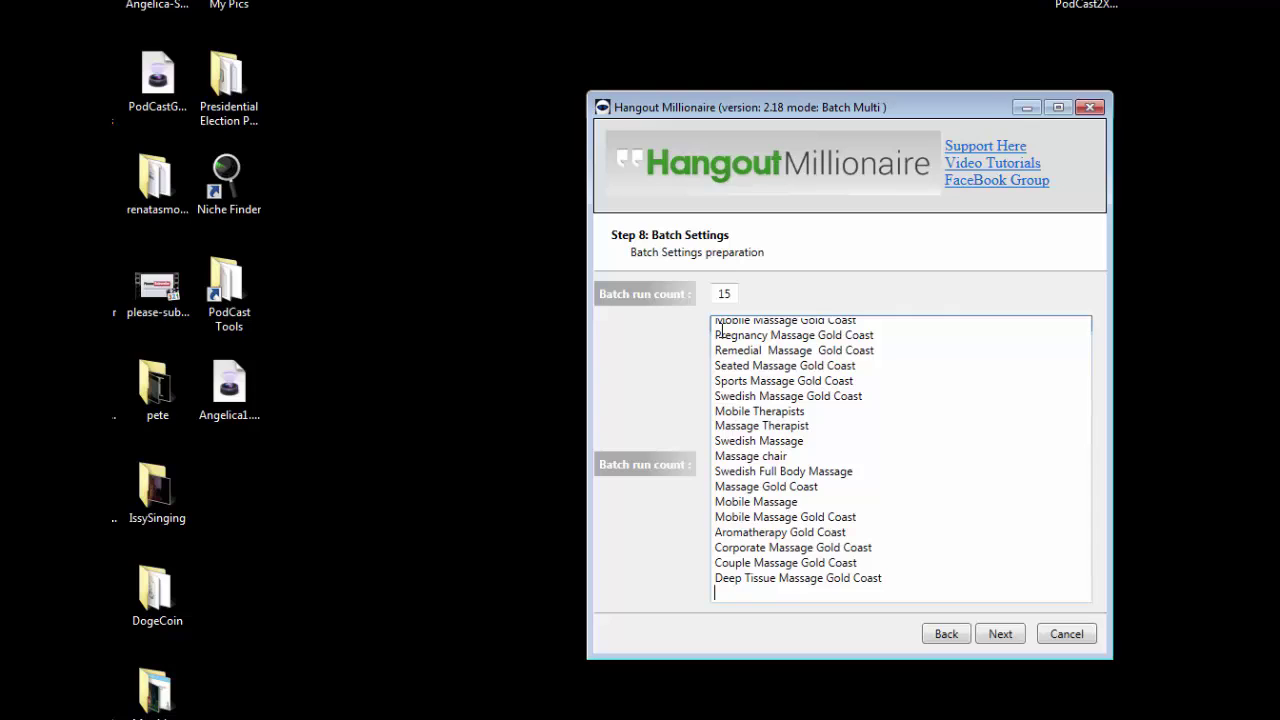
pyautogui.hotkey('ctrl', 'Home')
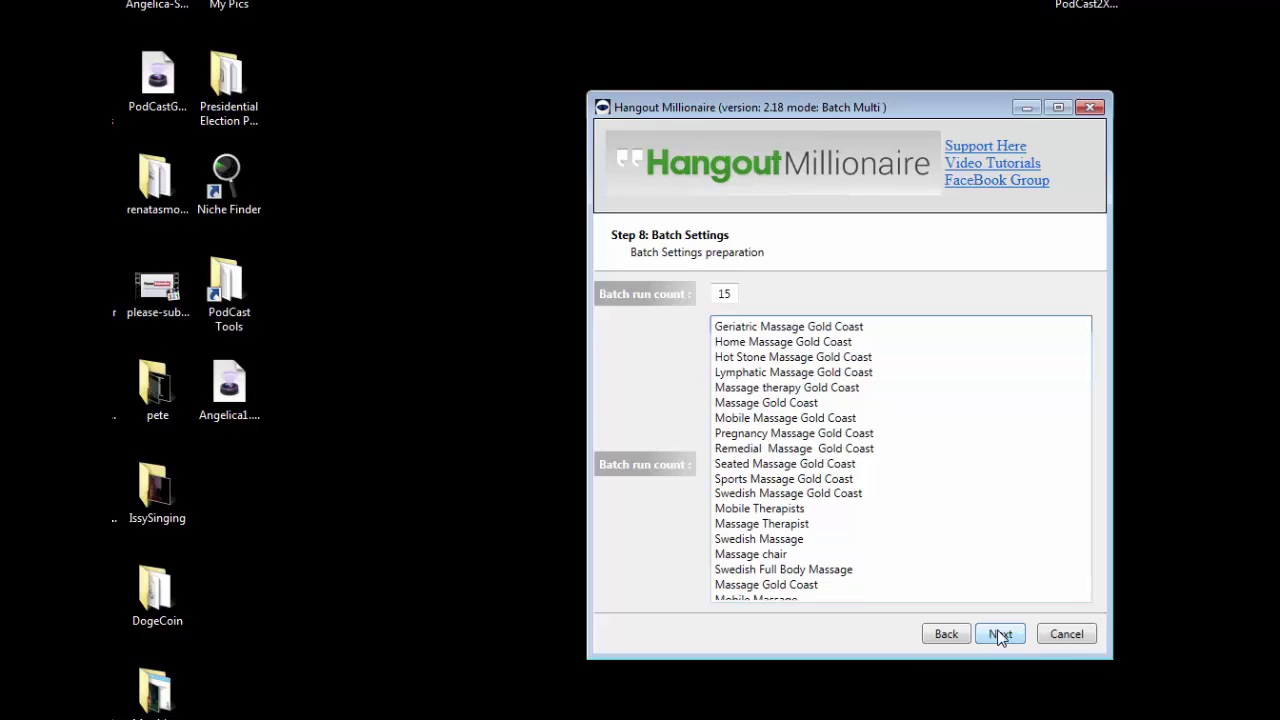
# Step: Return to the Video Posting Settings and place the cursor on the empty line below [title] in the description
pyautogui.click(945, 635)
pyautogui.click(945, 635)
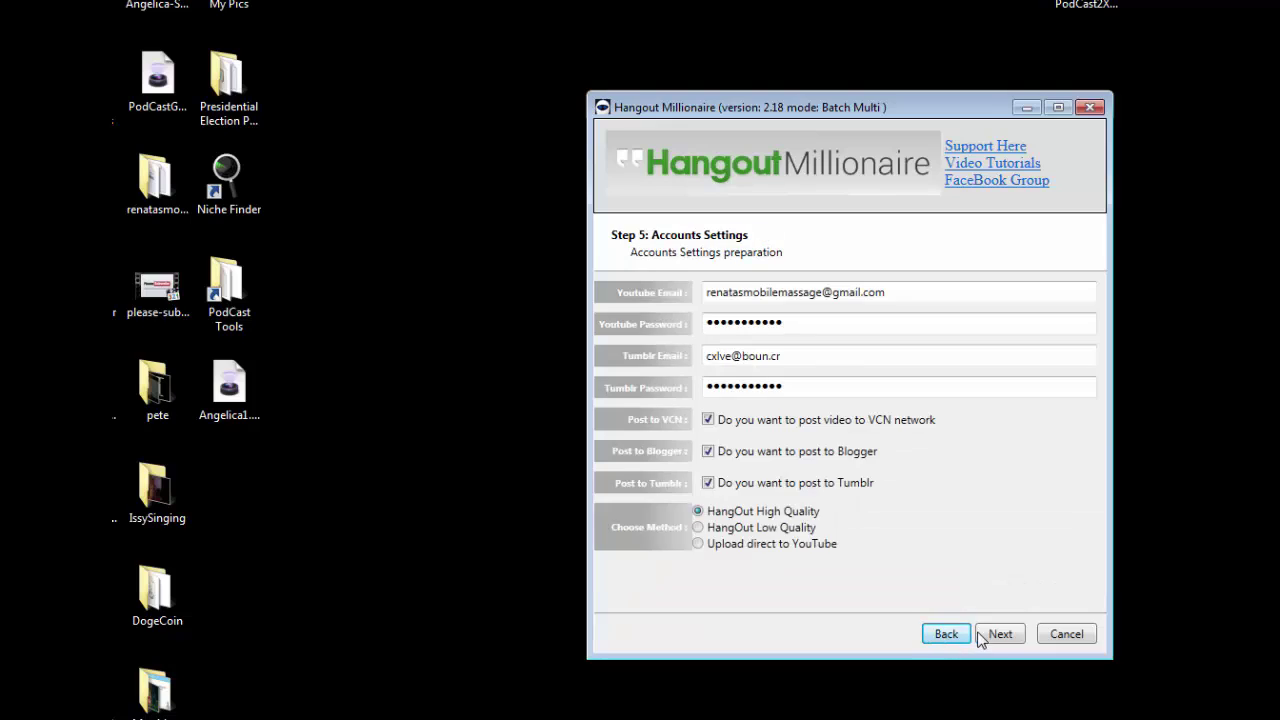
pyautogui.click(990, 635)
pyautogui.click(828, 573)
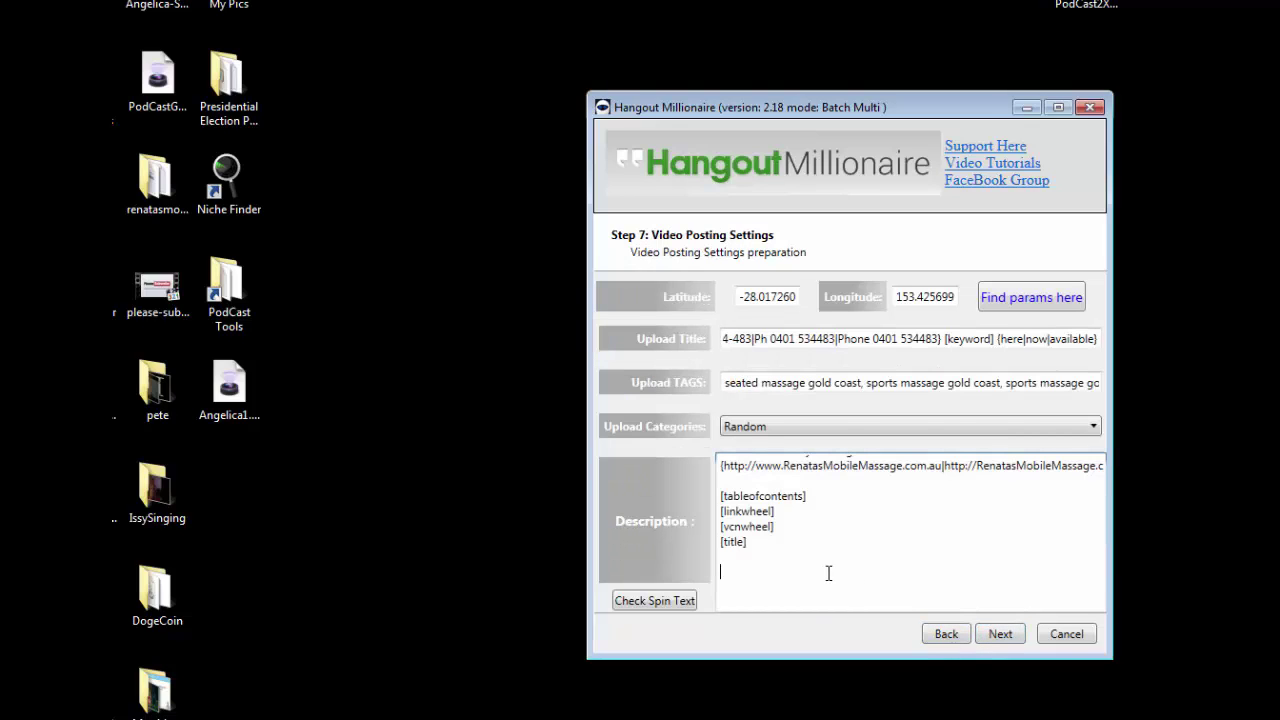